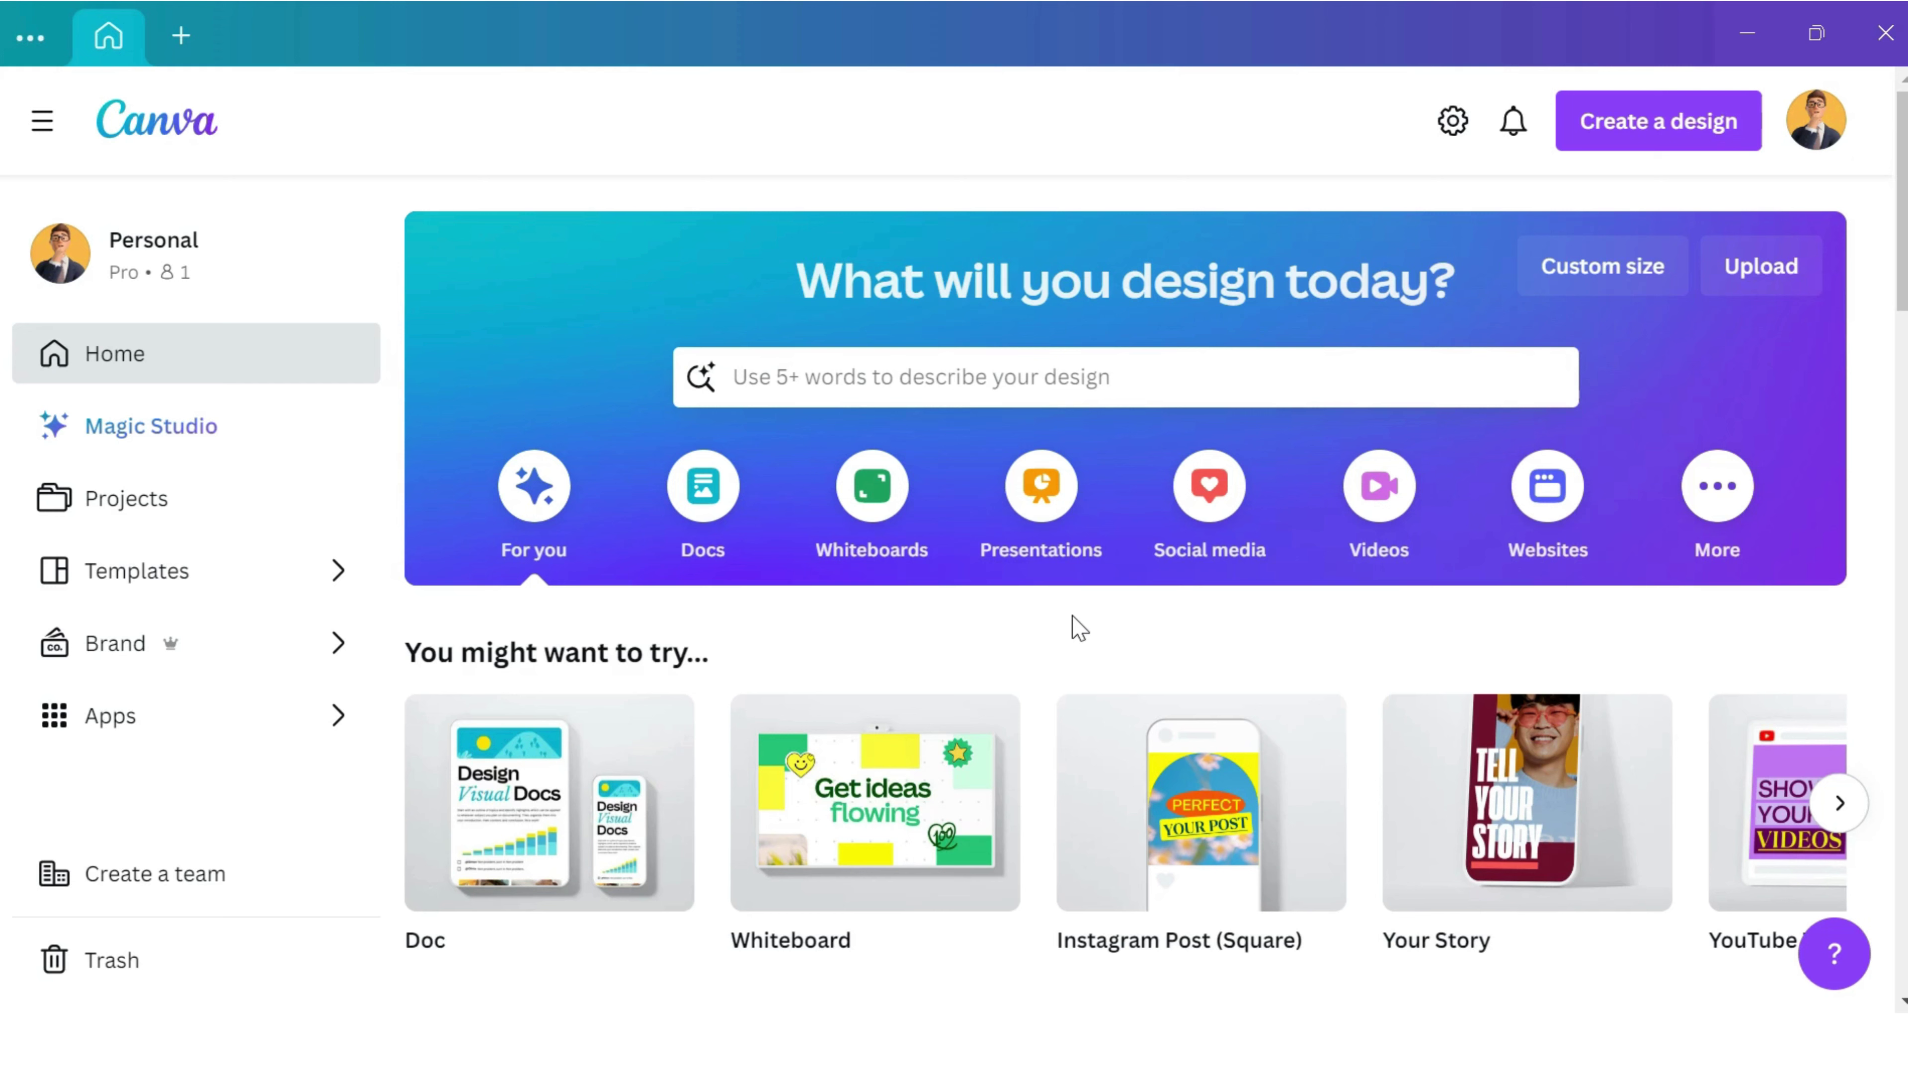
Create a blank Instagram Reel design from the Instagram social media formats.
click(1210, 496)
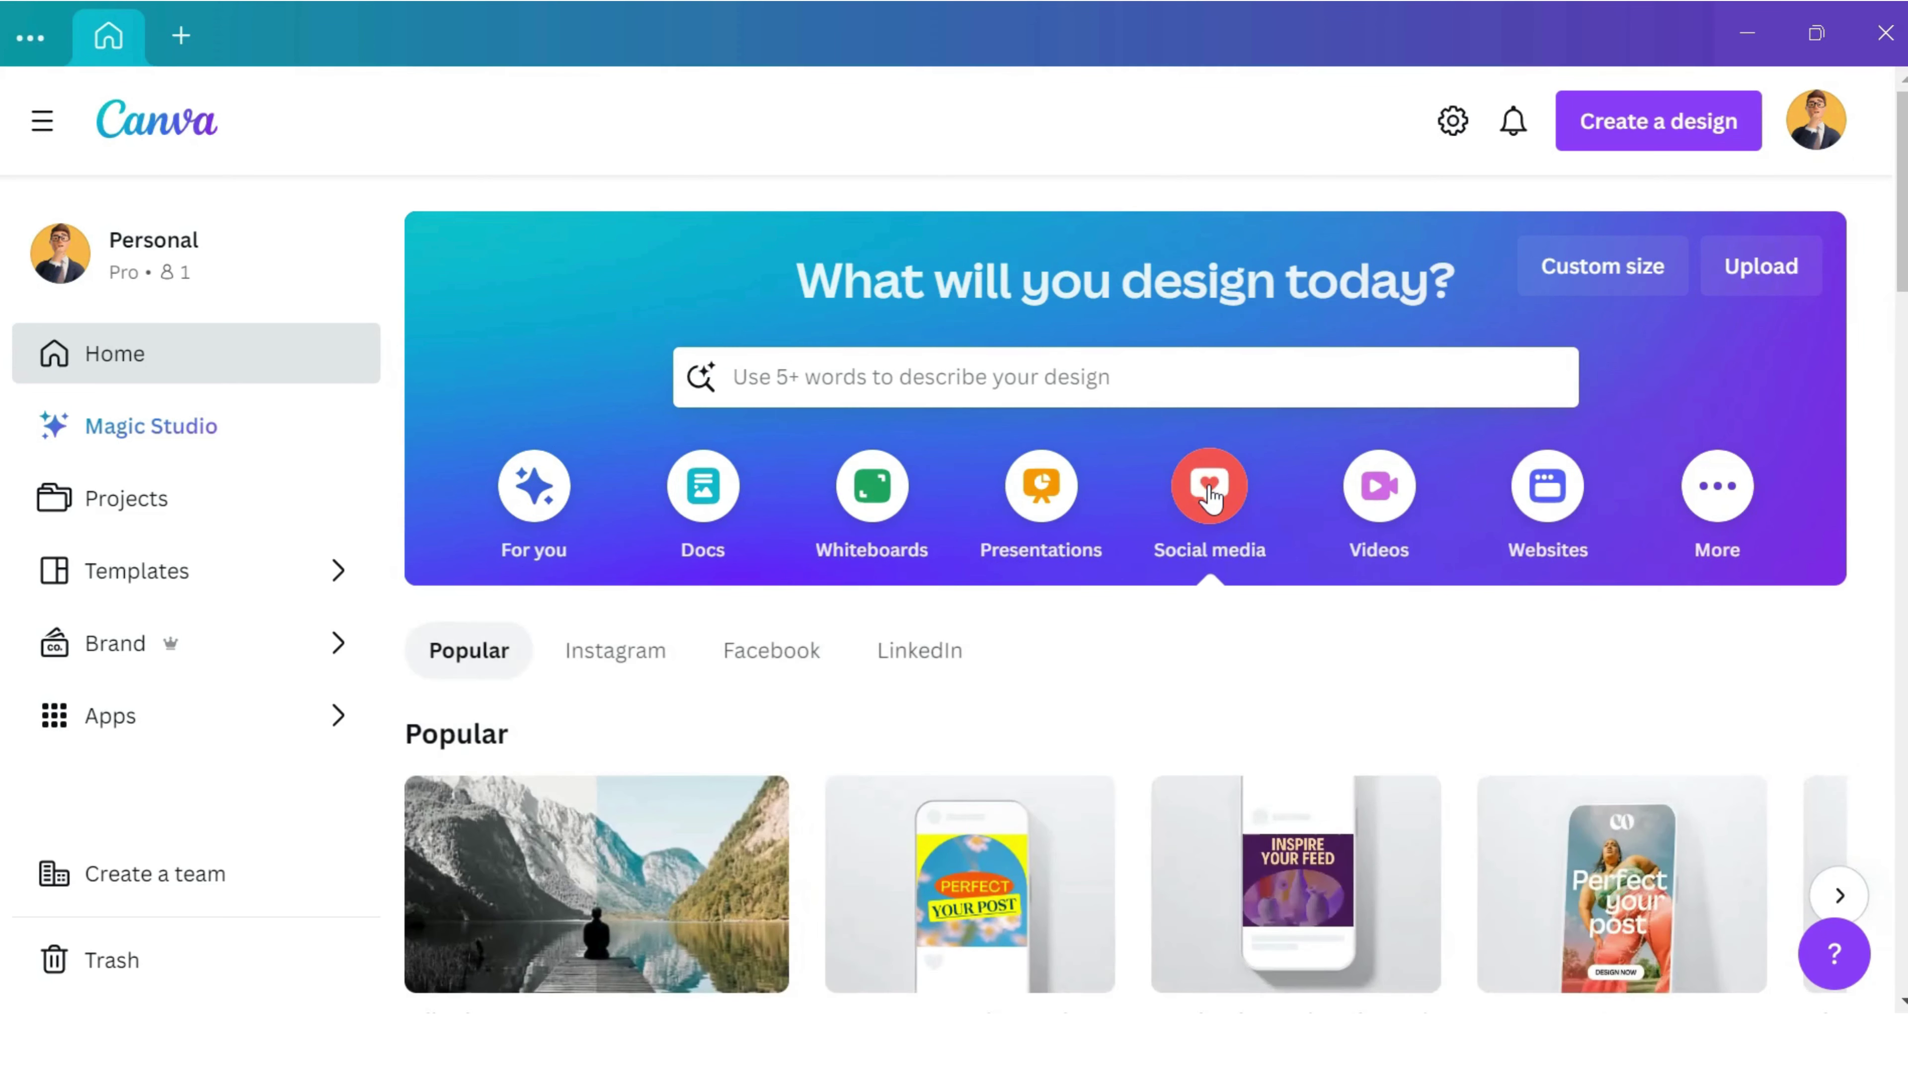
click(581, 665)
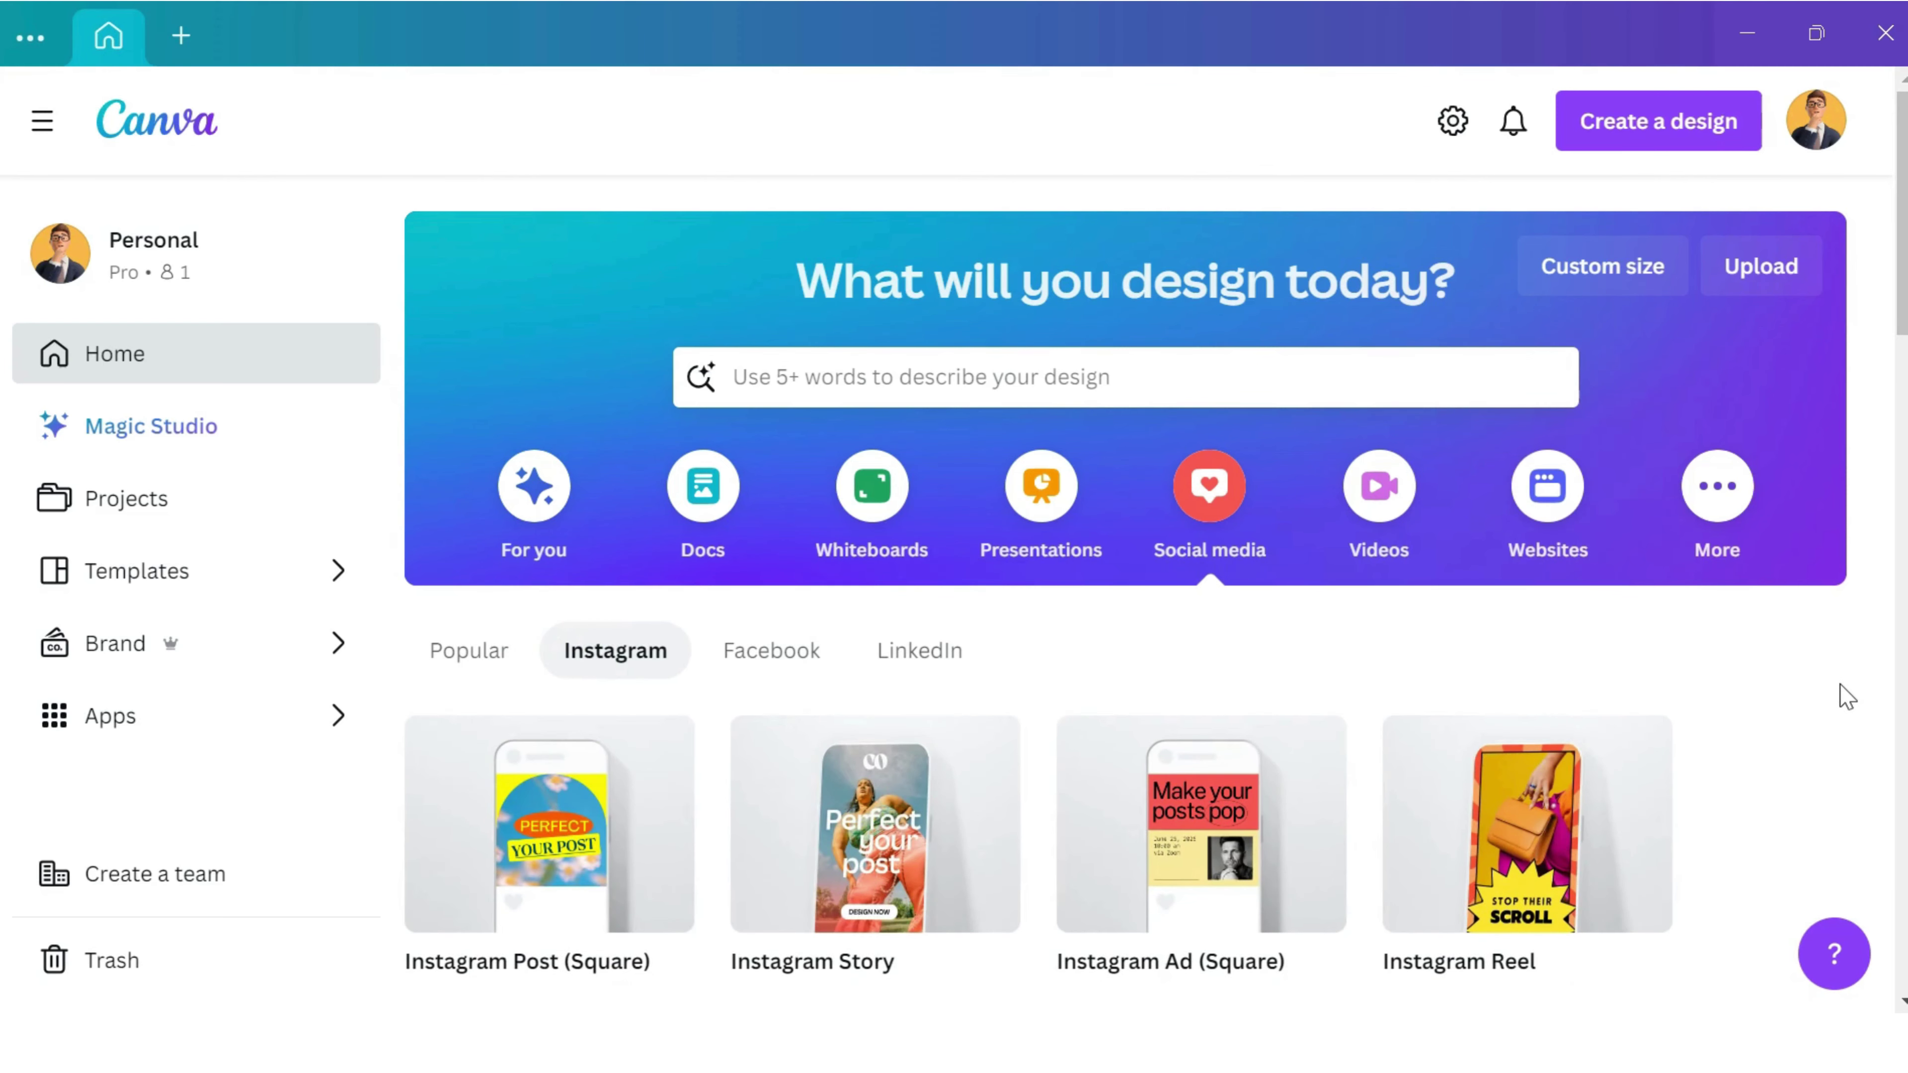
scroll(1847, 698, down, 5)
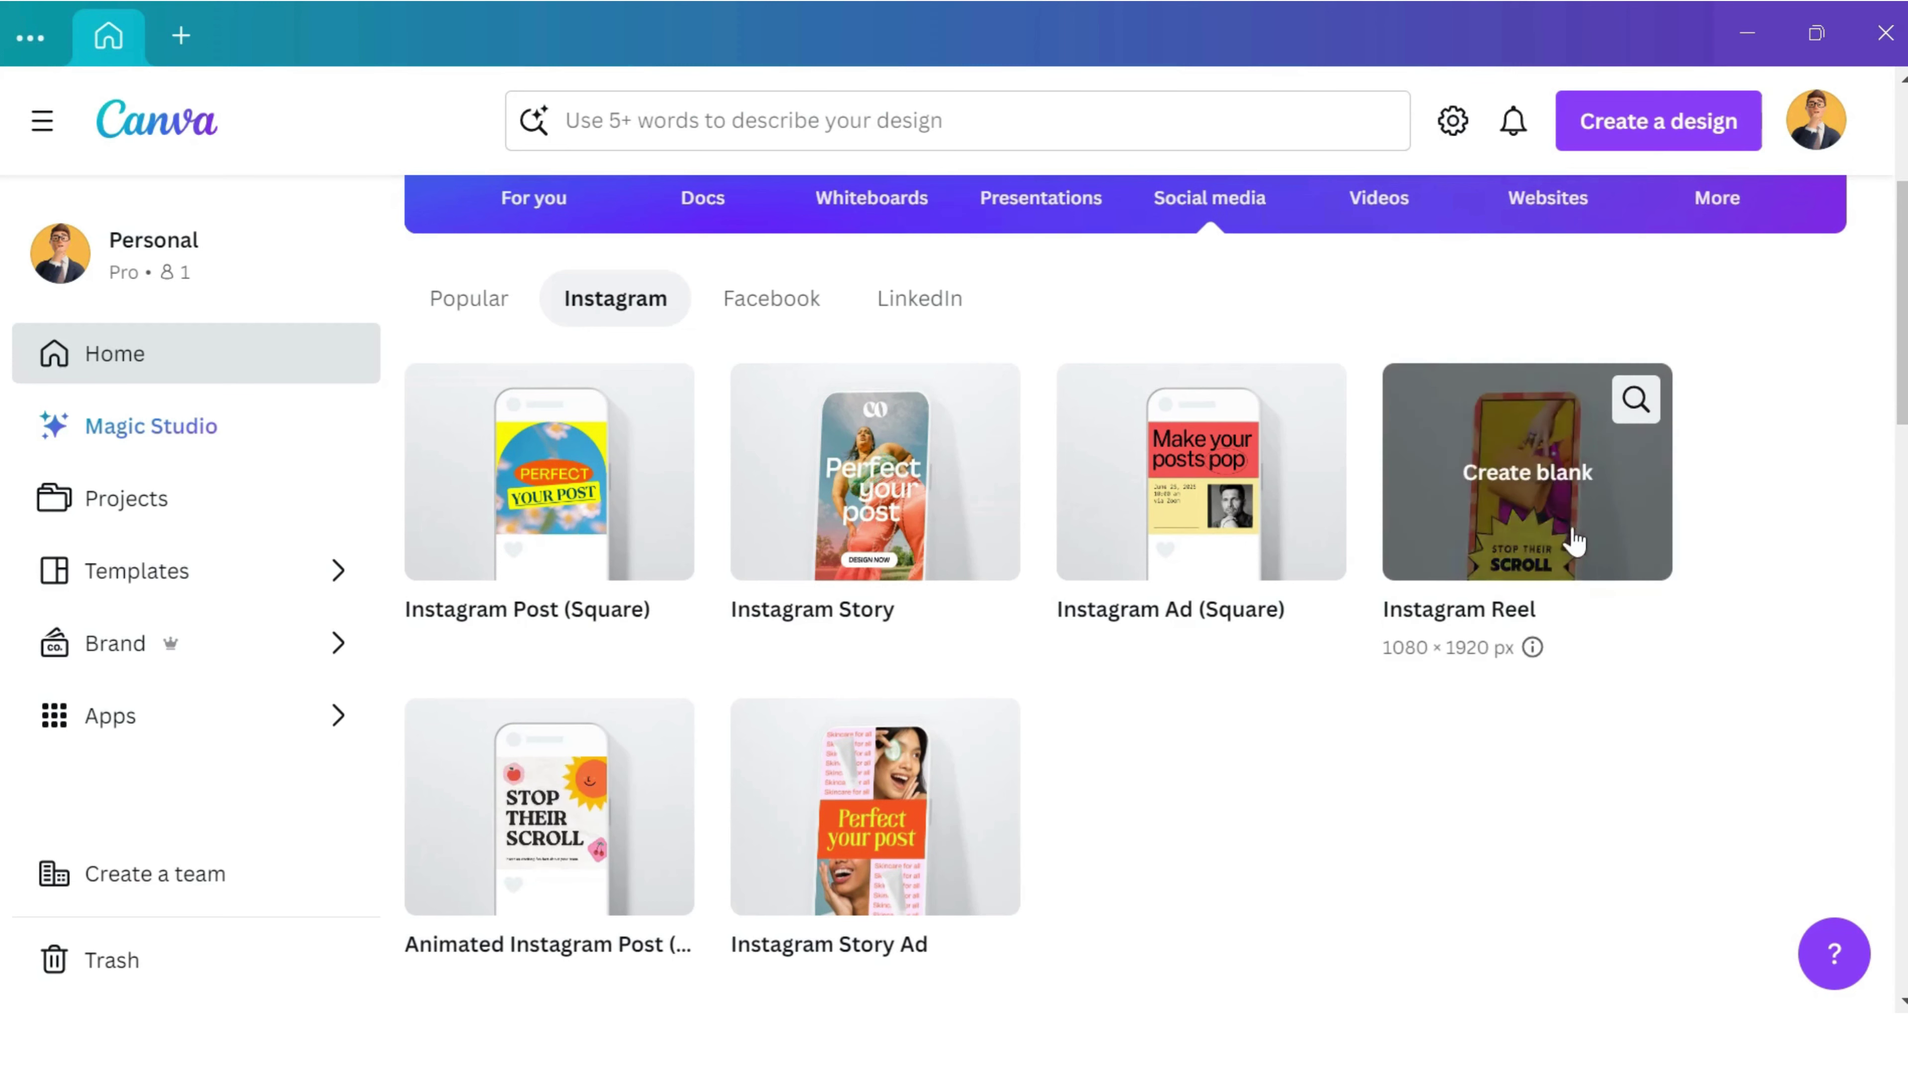
click(1542, 493)
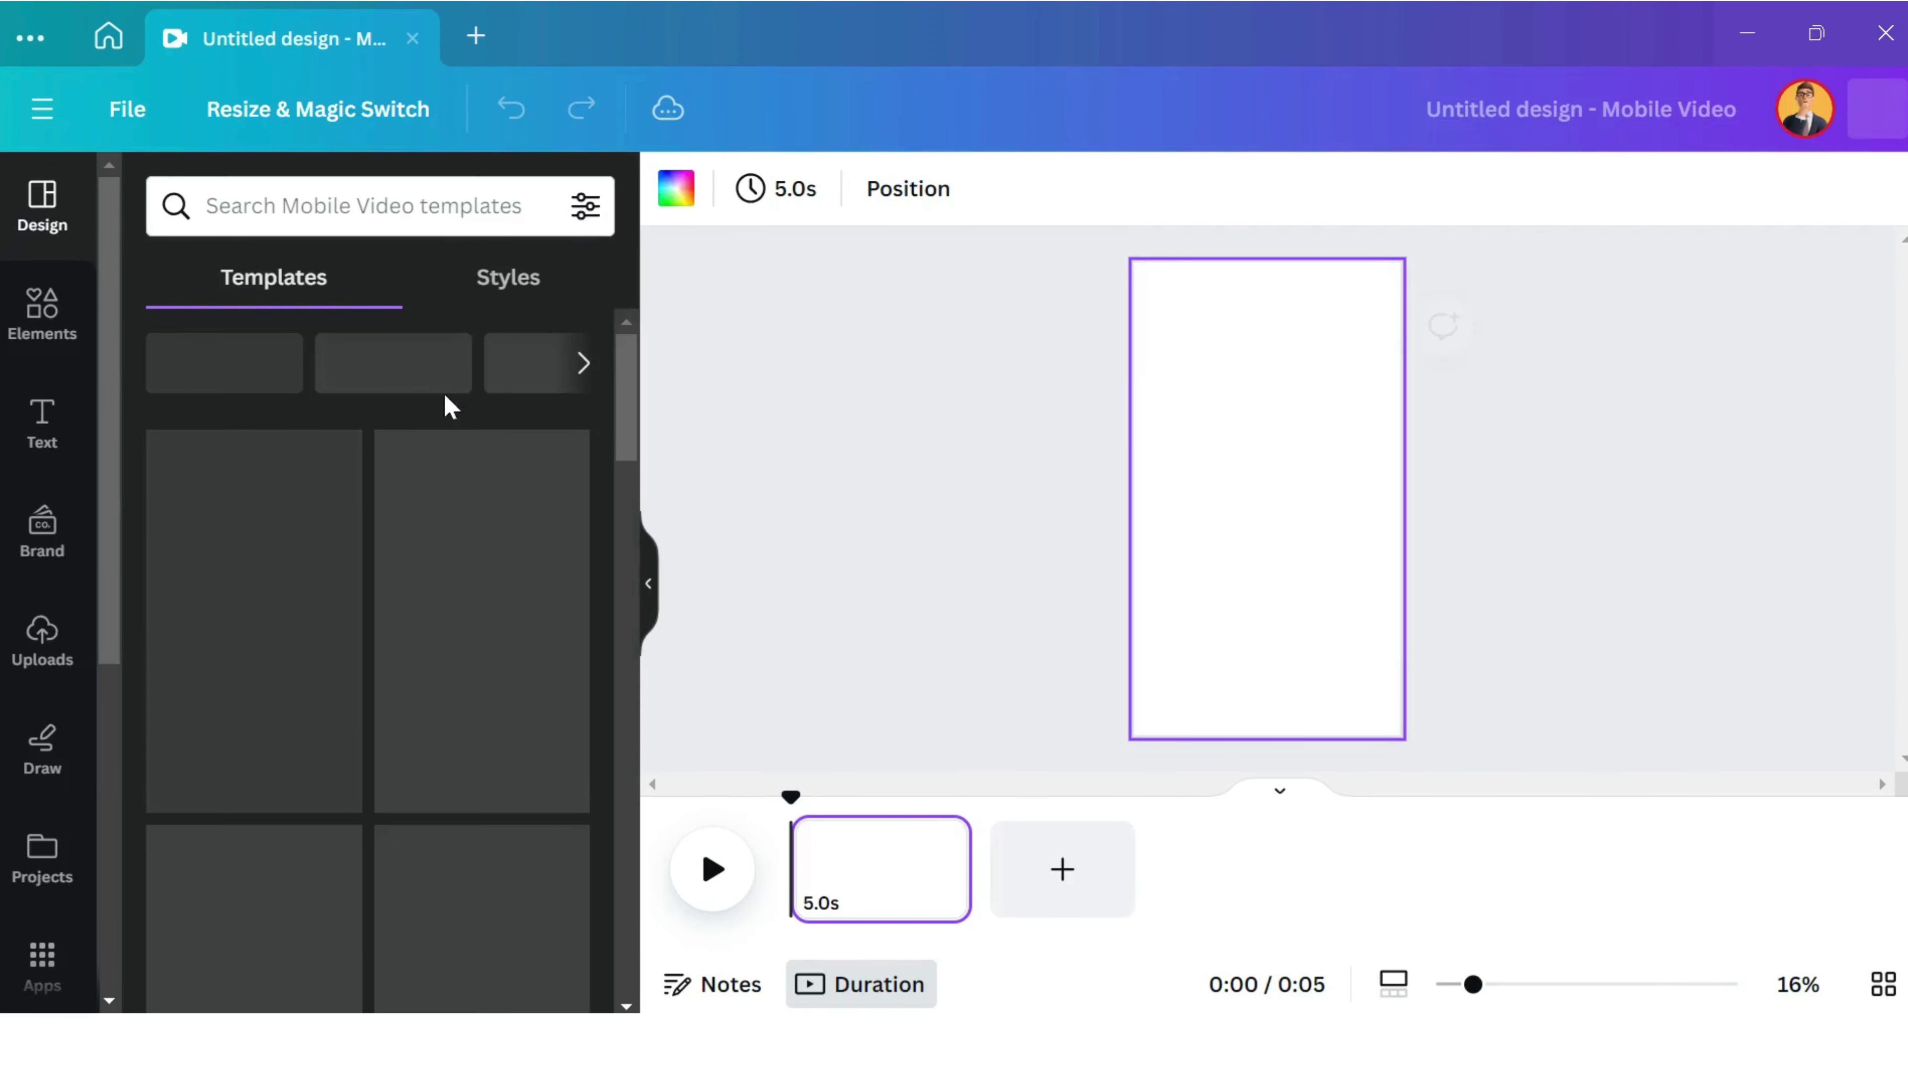
Look through the suggested Mobile Video templates for a suitable reel design.
click(60, 360)
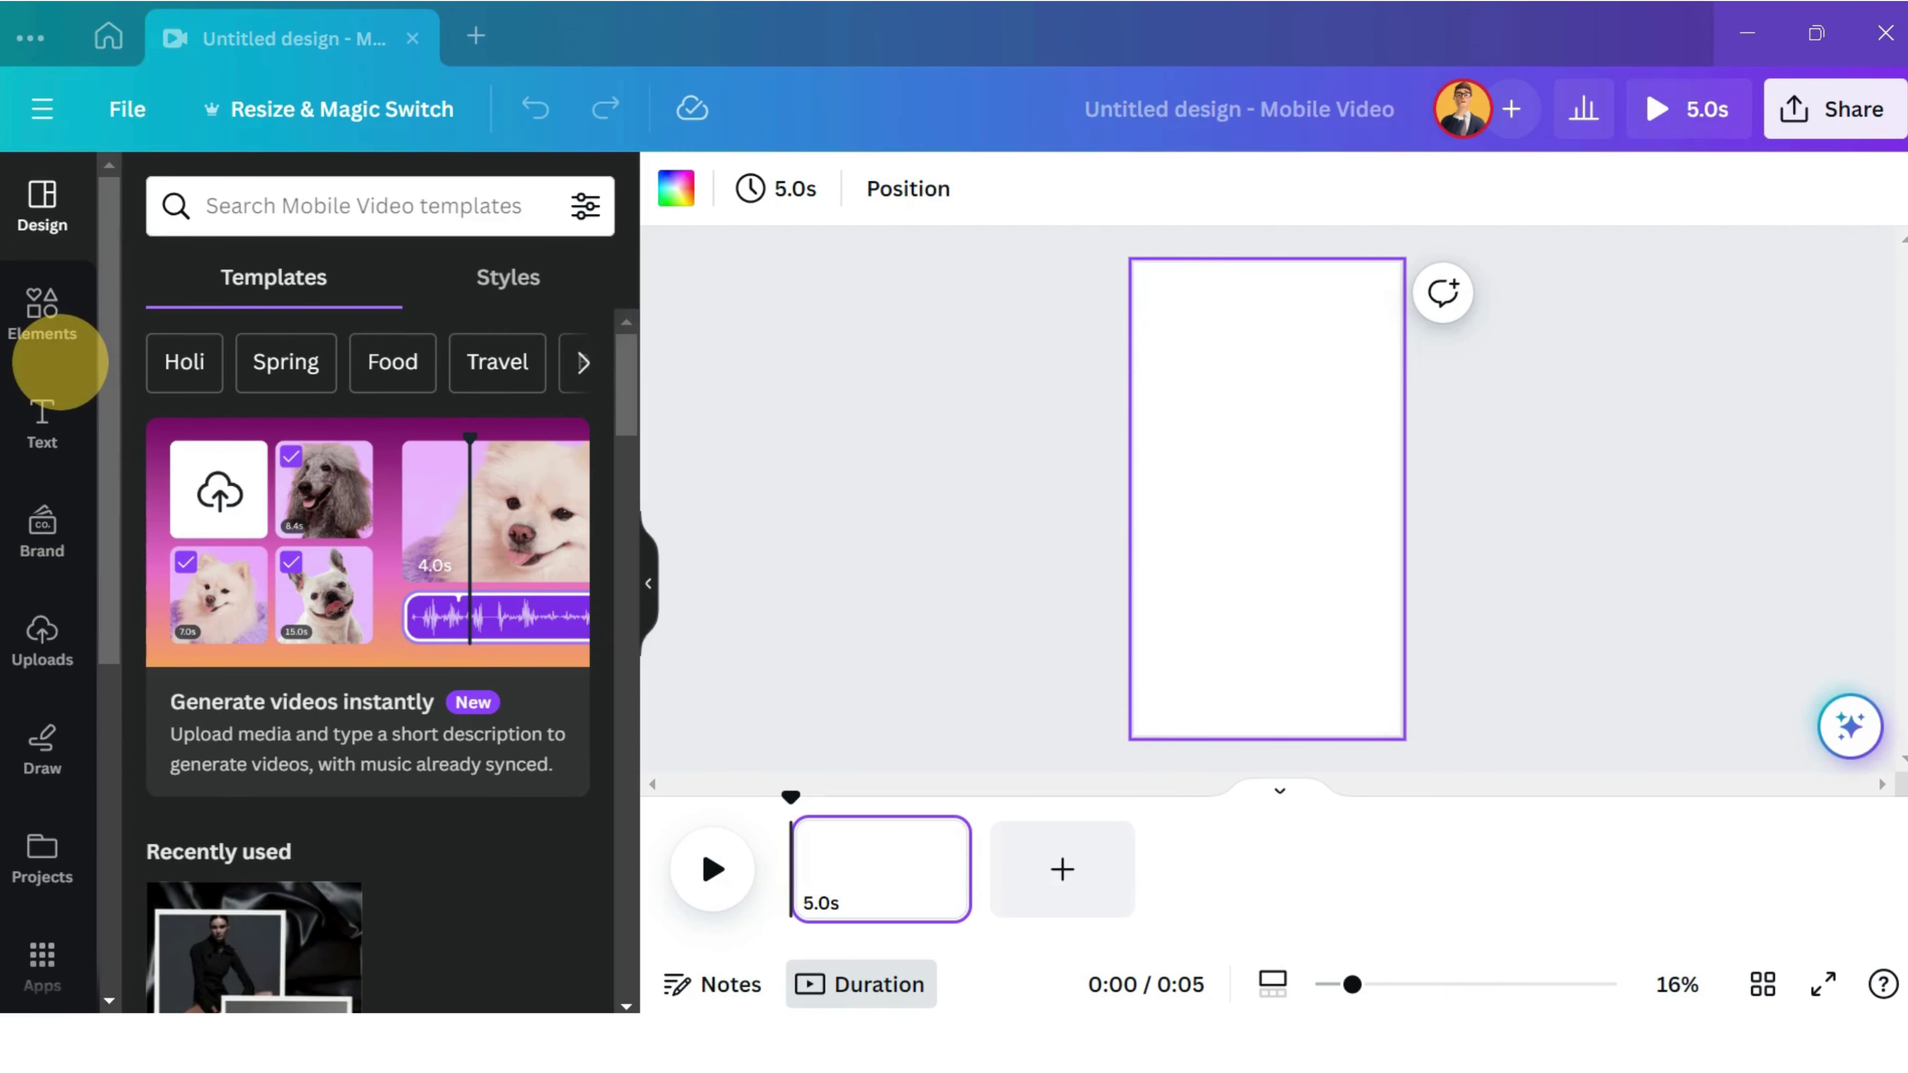
scroll(420, 516, down, 5)
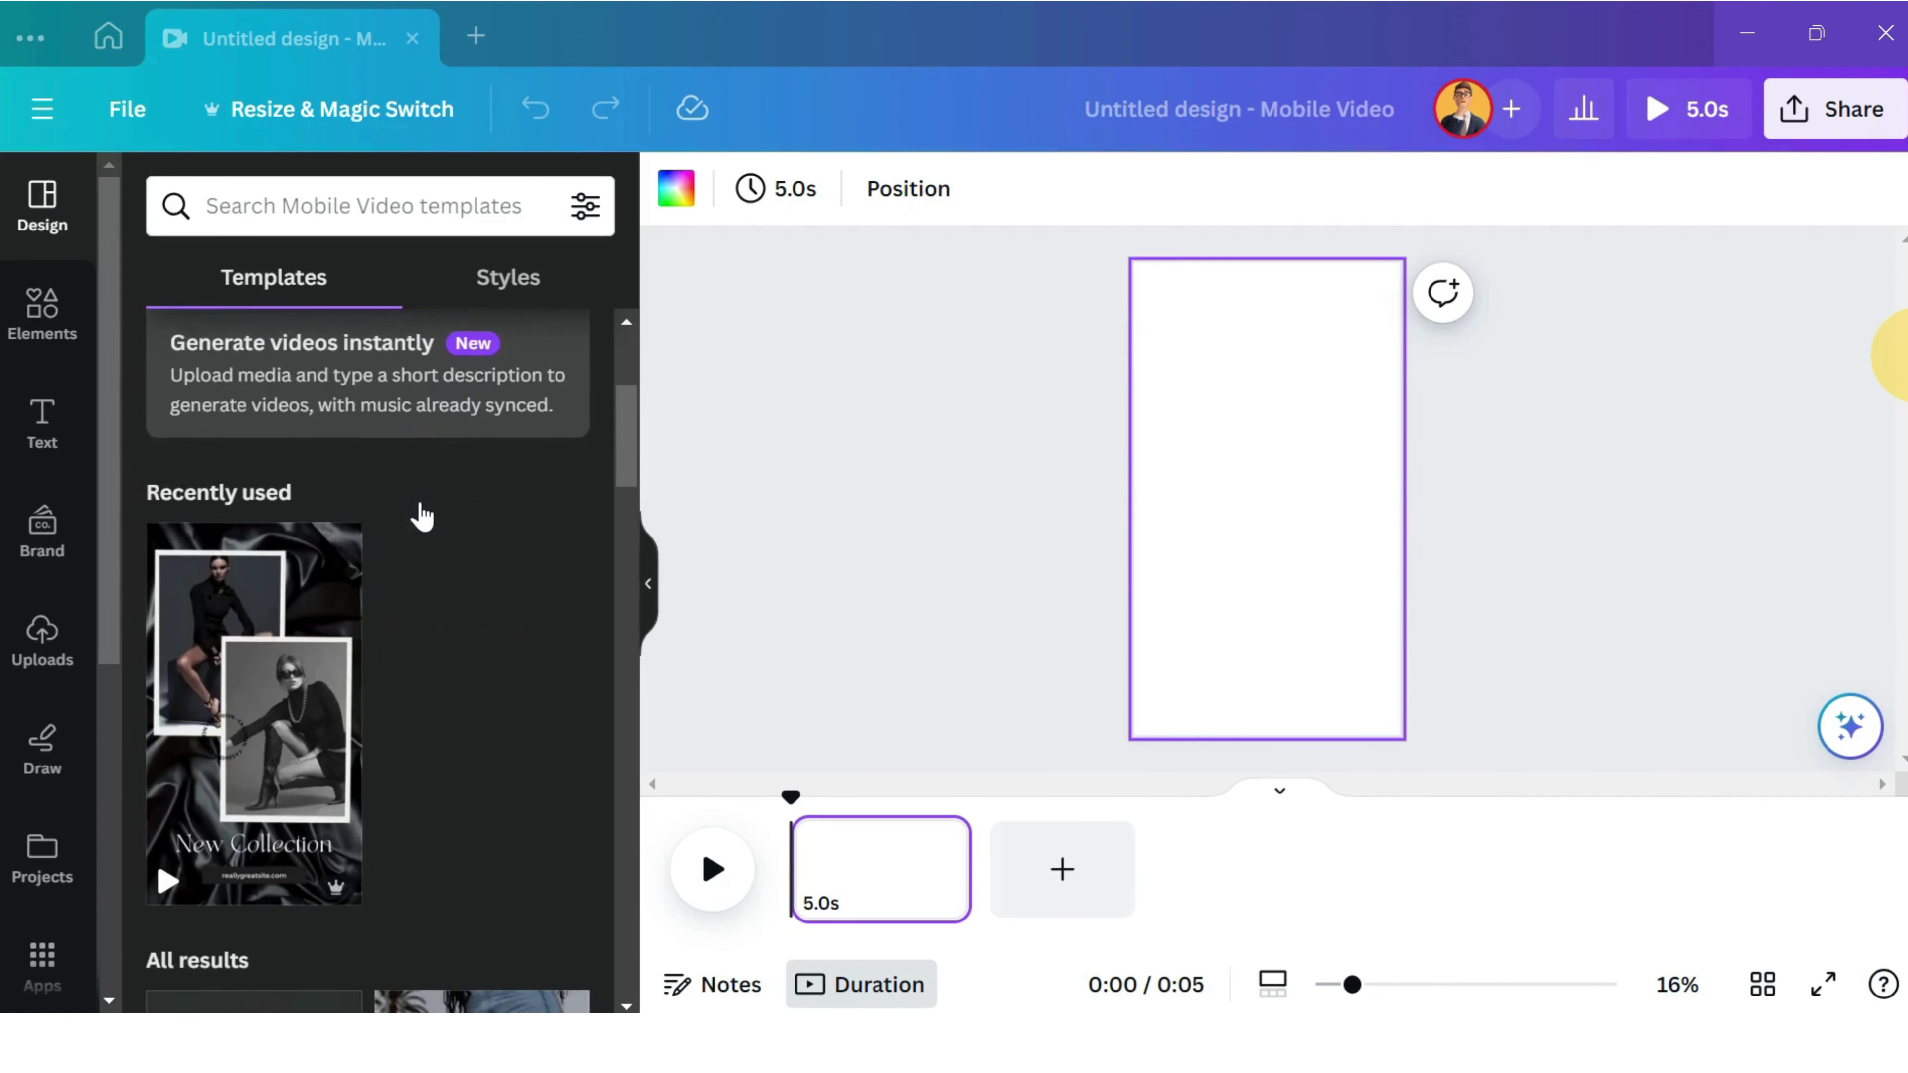
scroll(423, 516, down, 9)
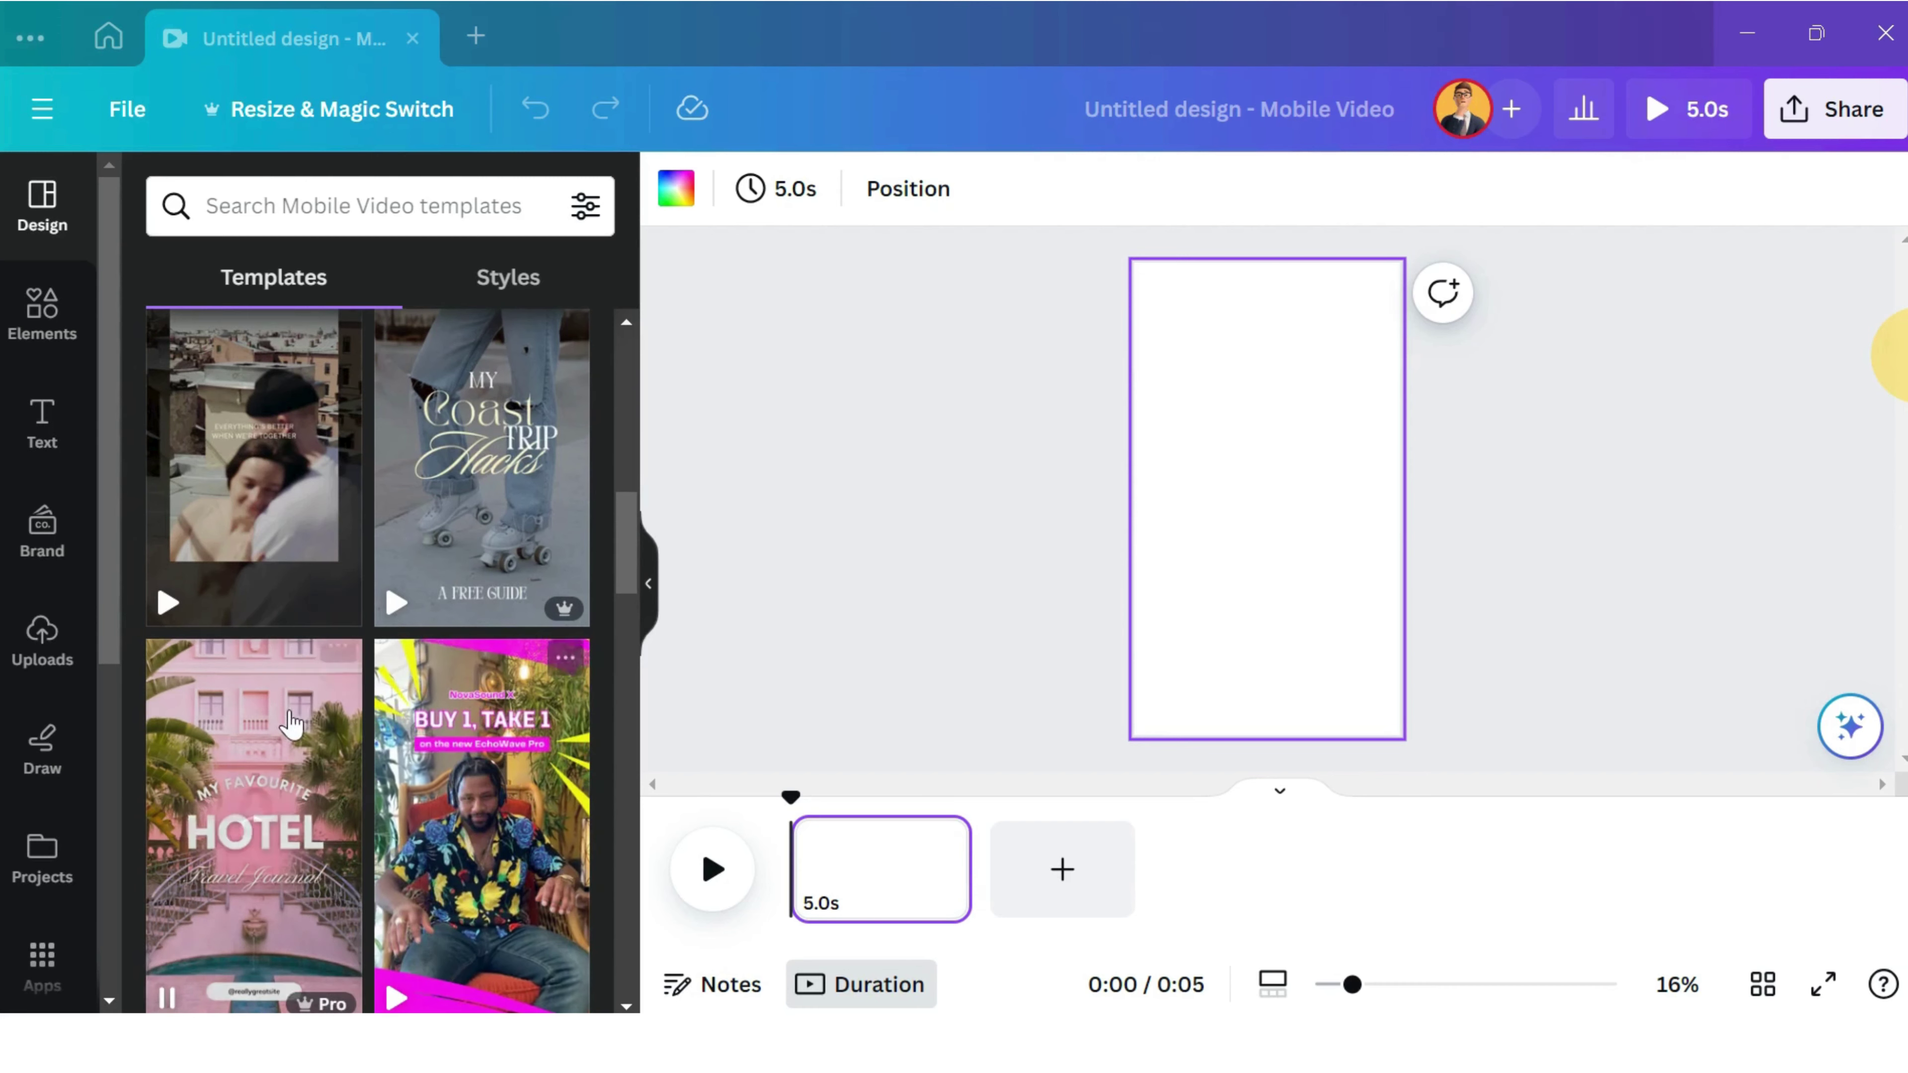
scroll(289, 718, down, 5)
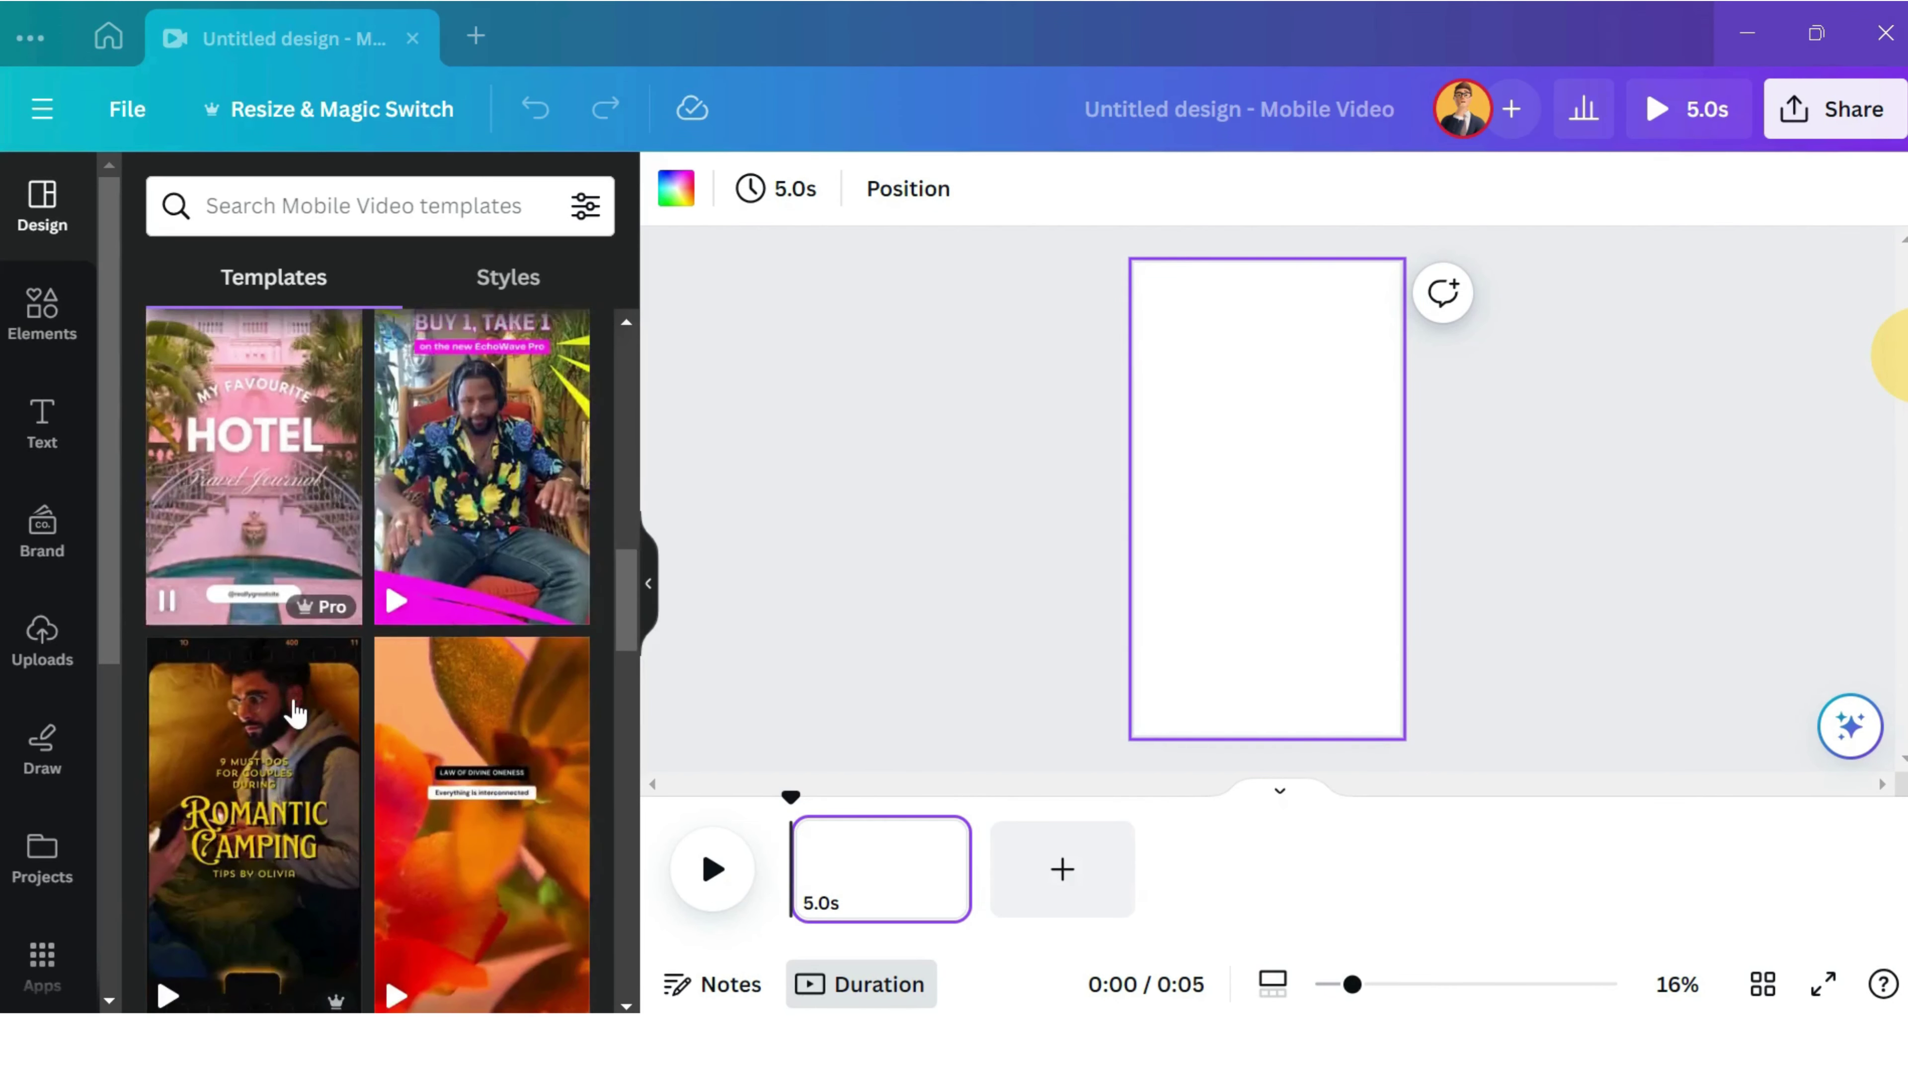
scroll(294, 712, down, 5)
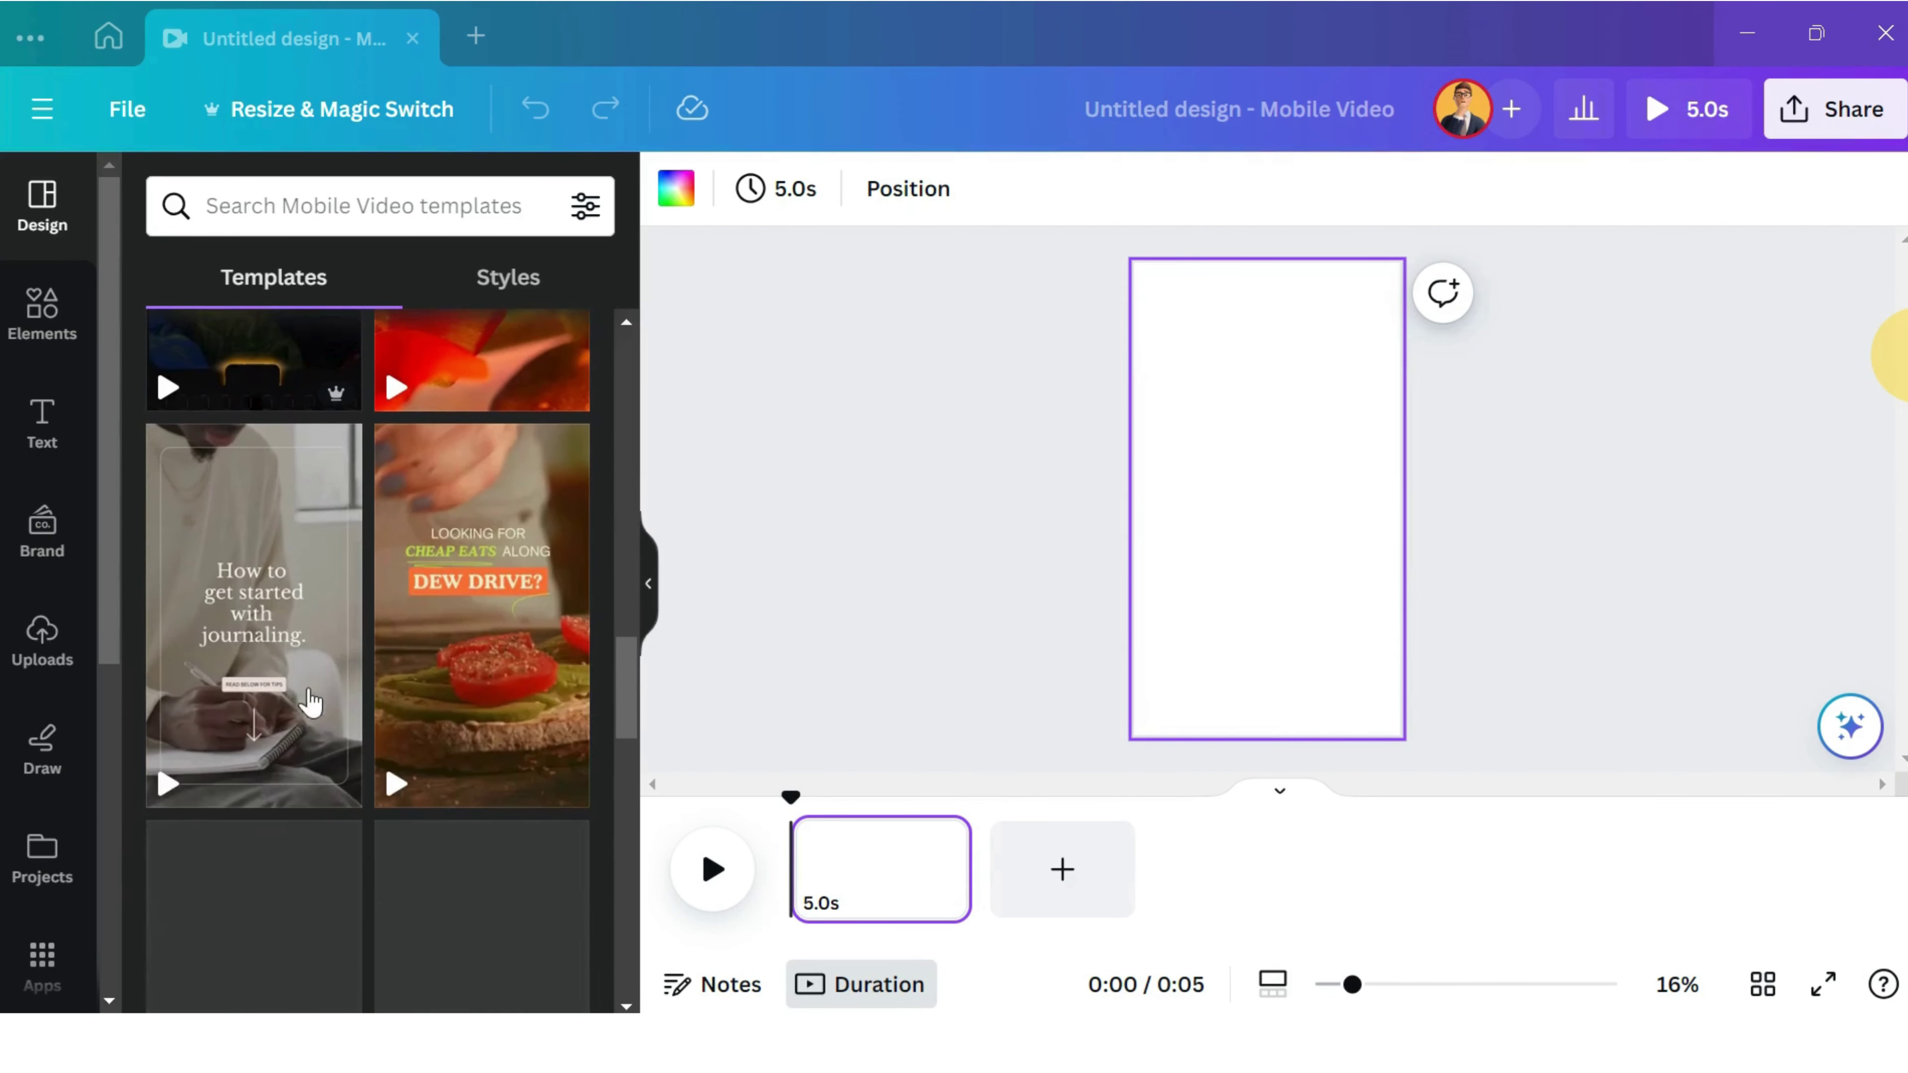
scroll(434, 572, down, 8)
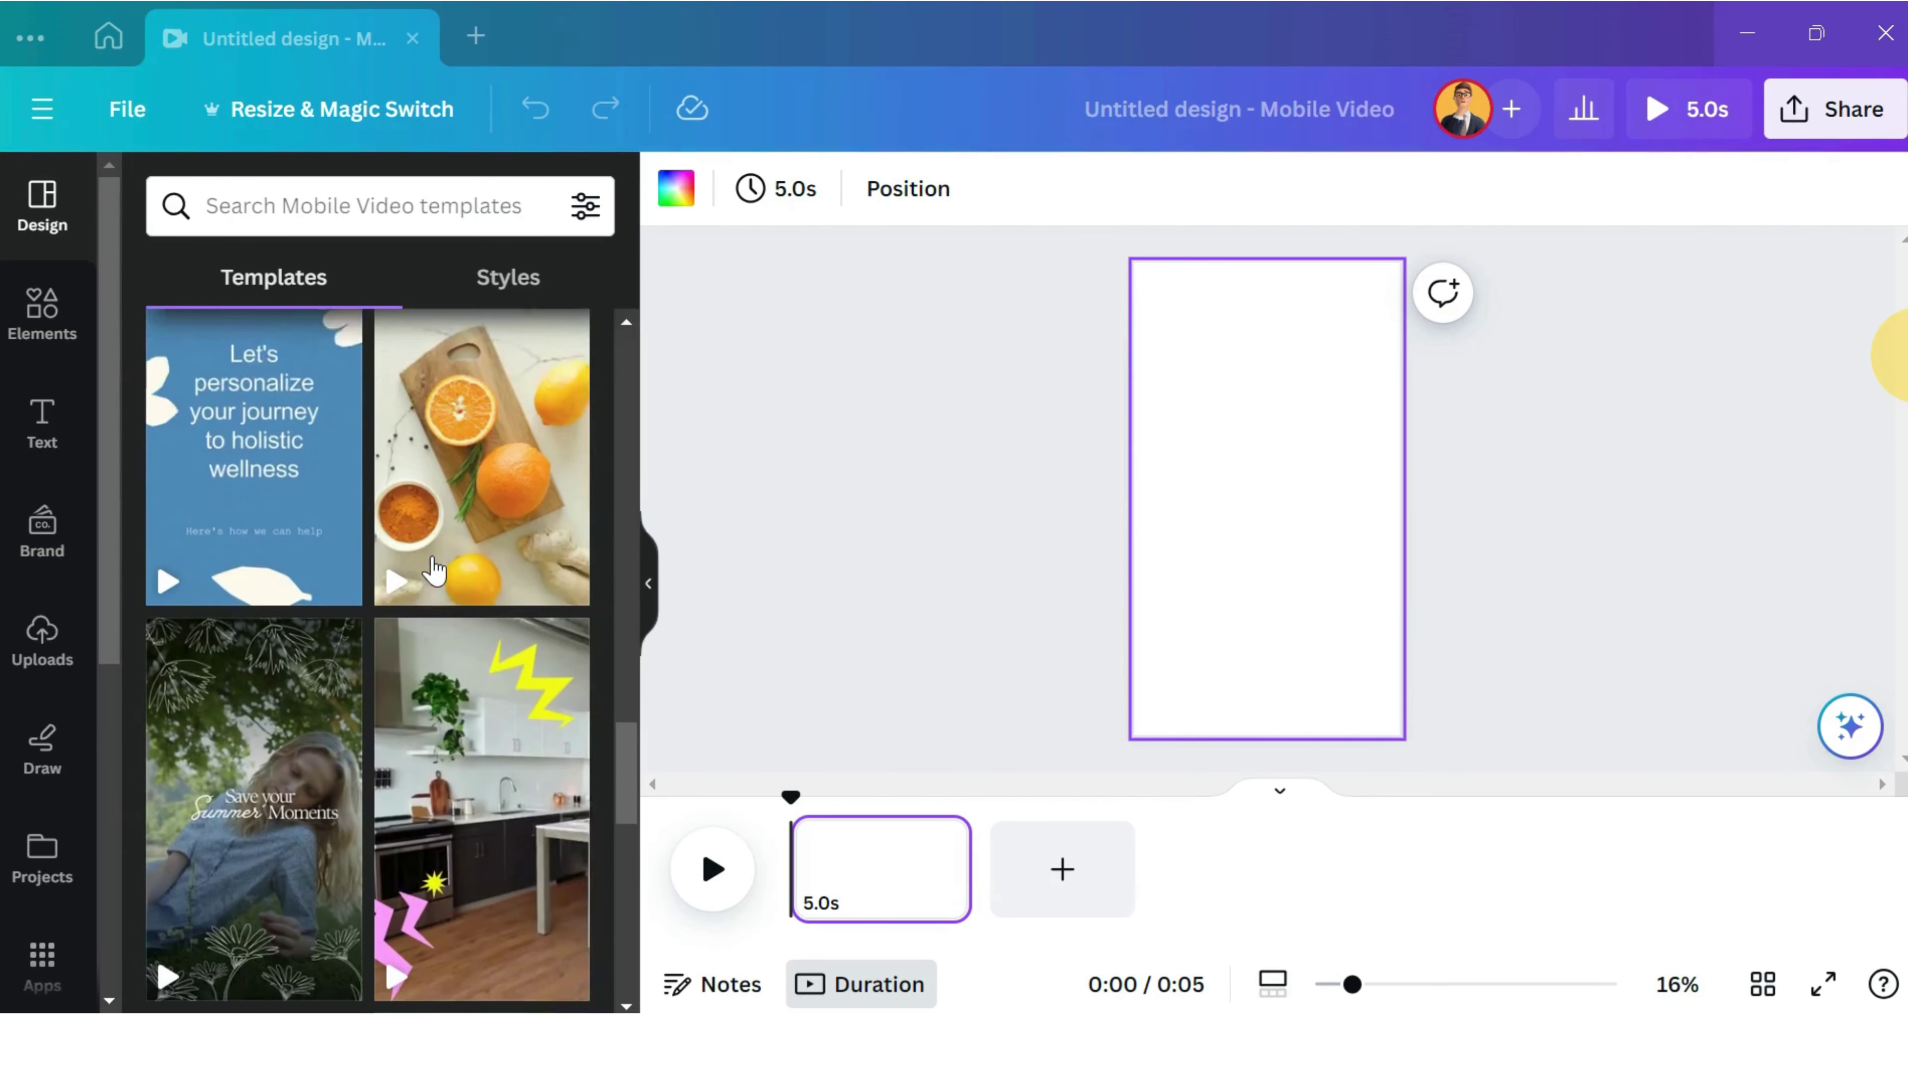
scroll(434, 571, down, 8)
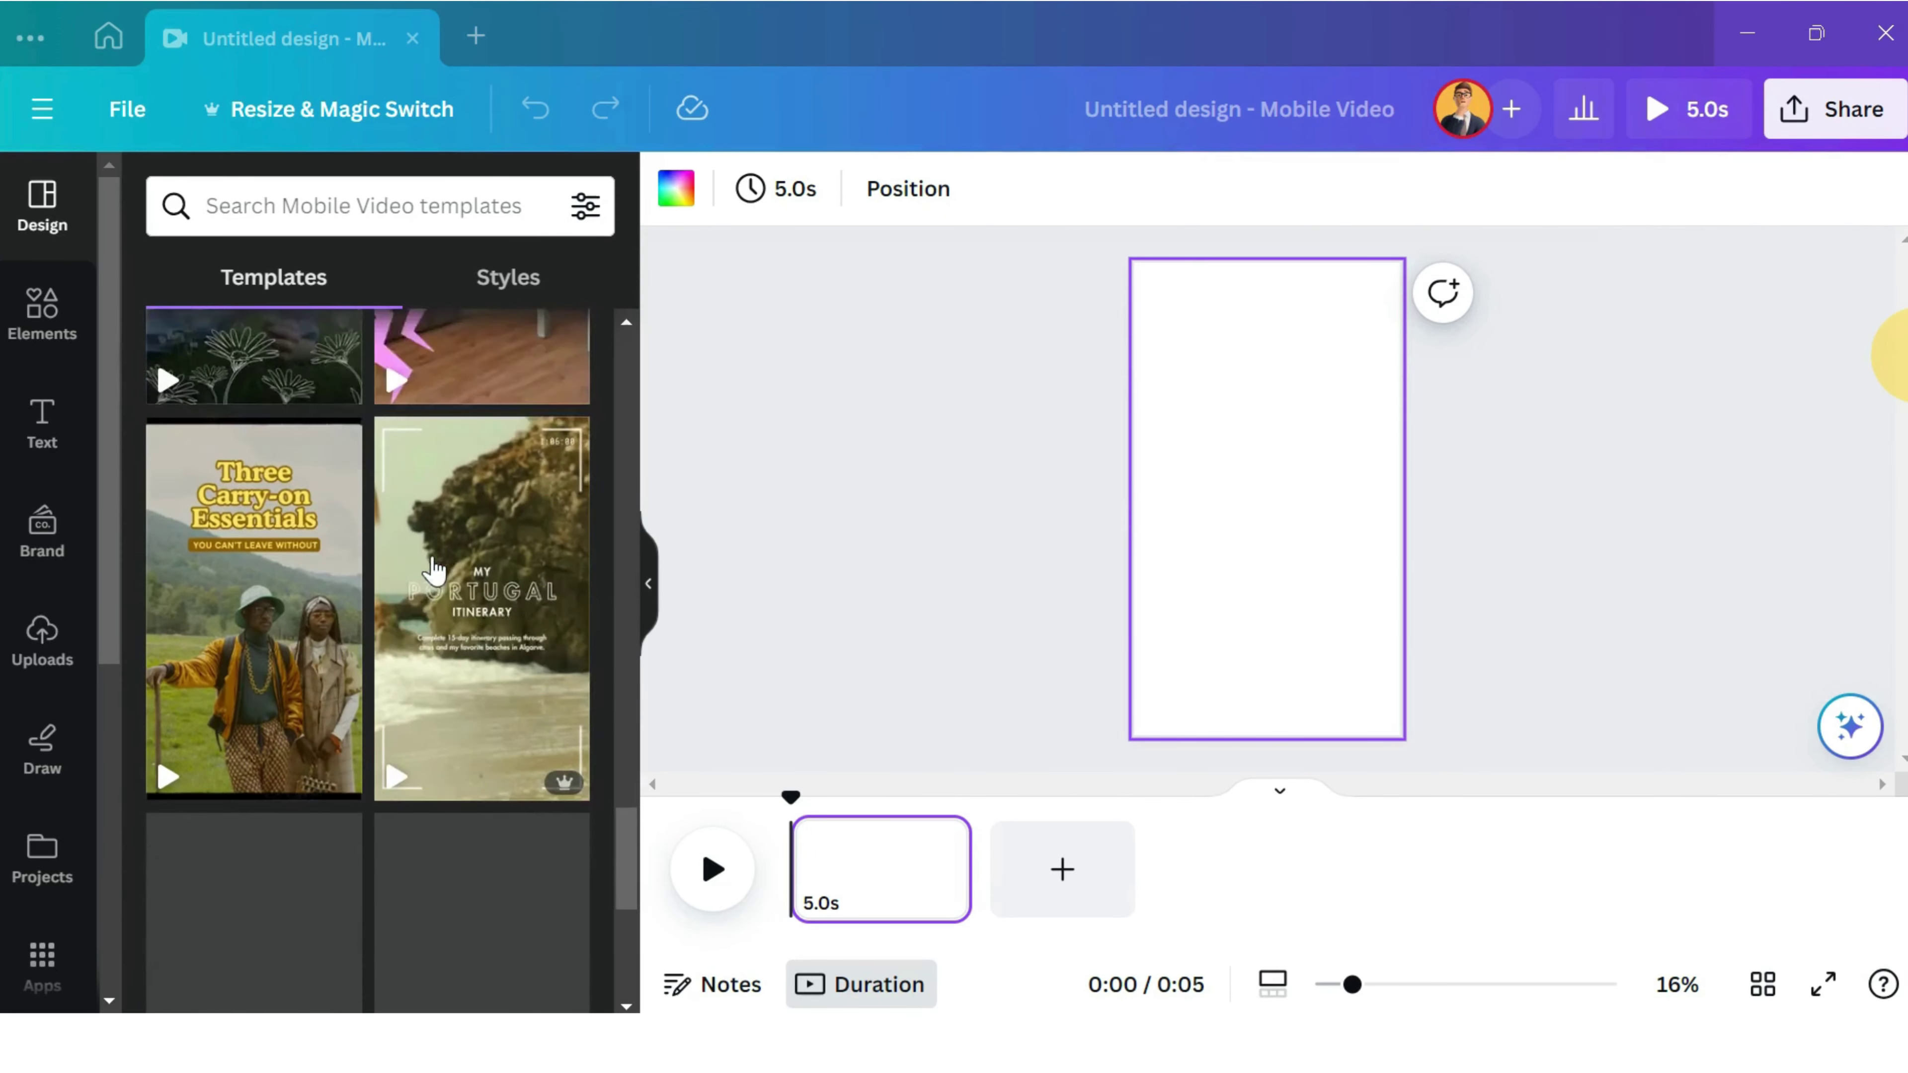
scroll(443, 494, down, 4)
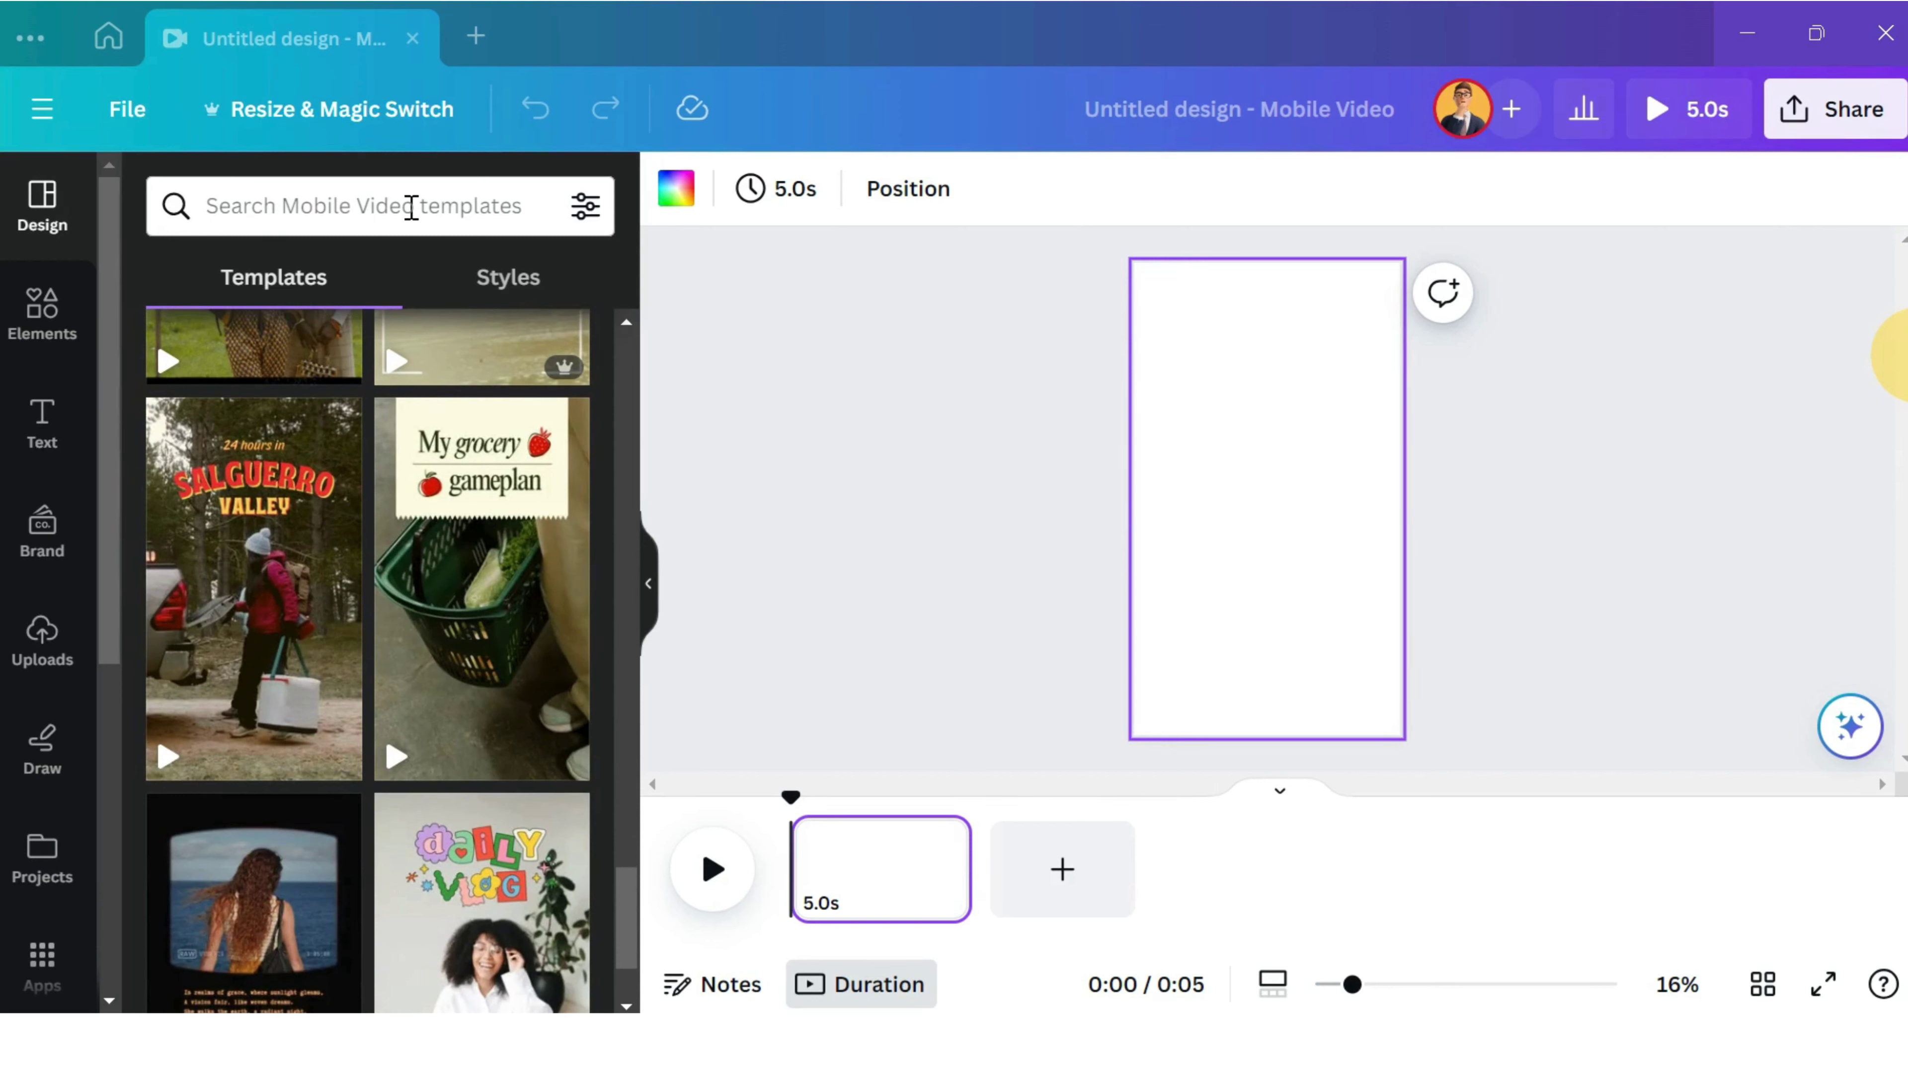
Search the Mobile Video templates for "fashion".
click(411, 207)
text(fash)
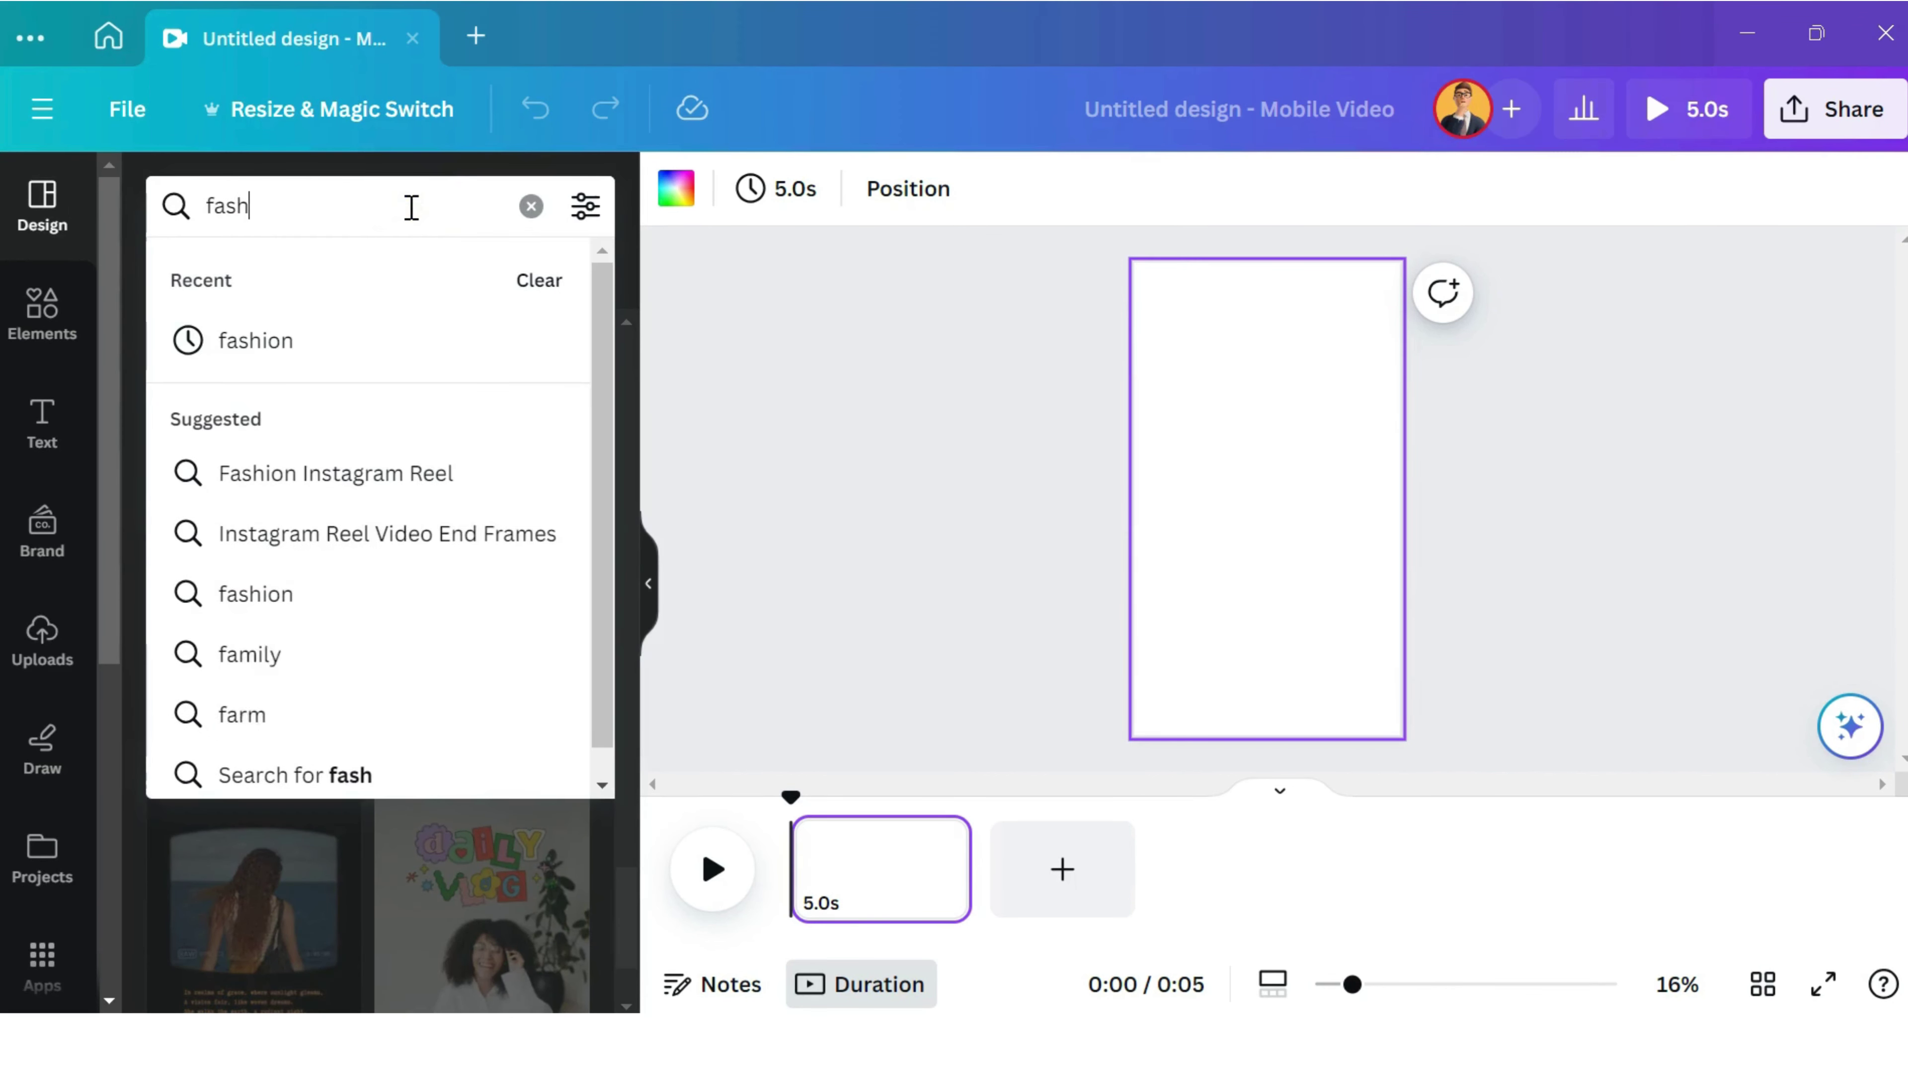
text(ion)
key(Return)
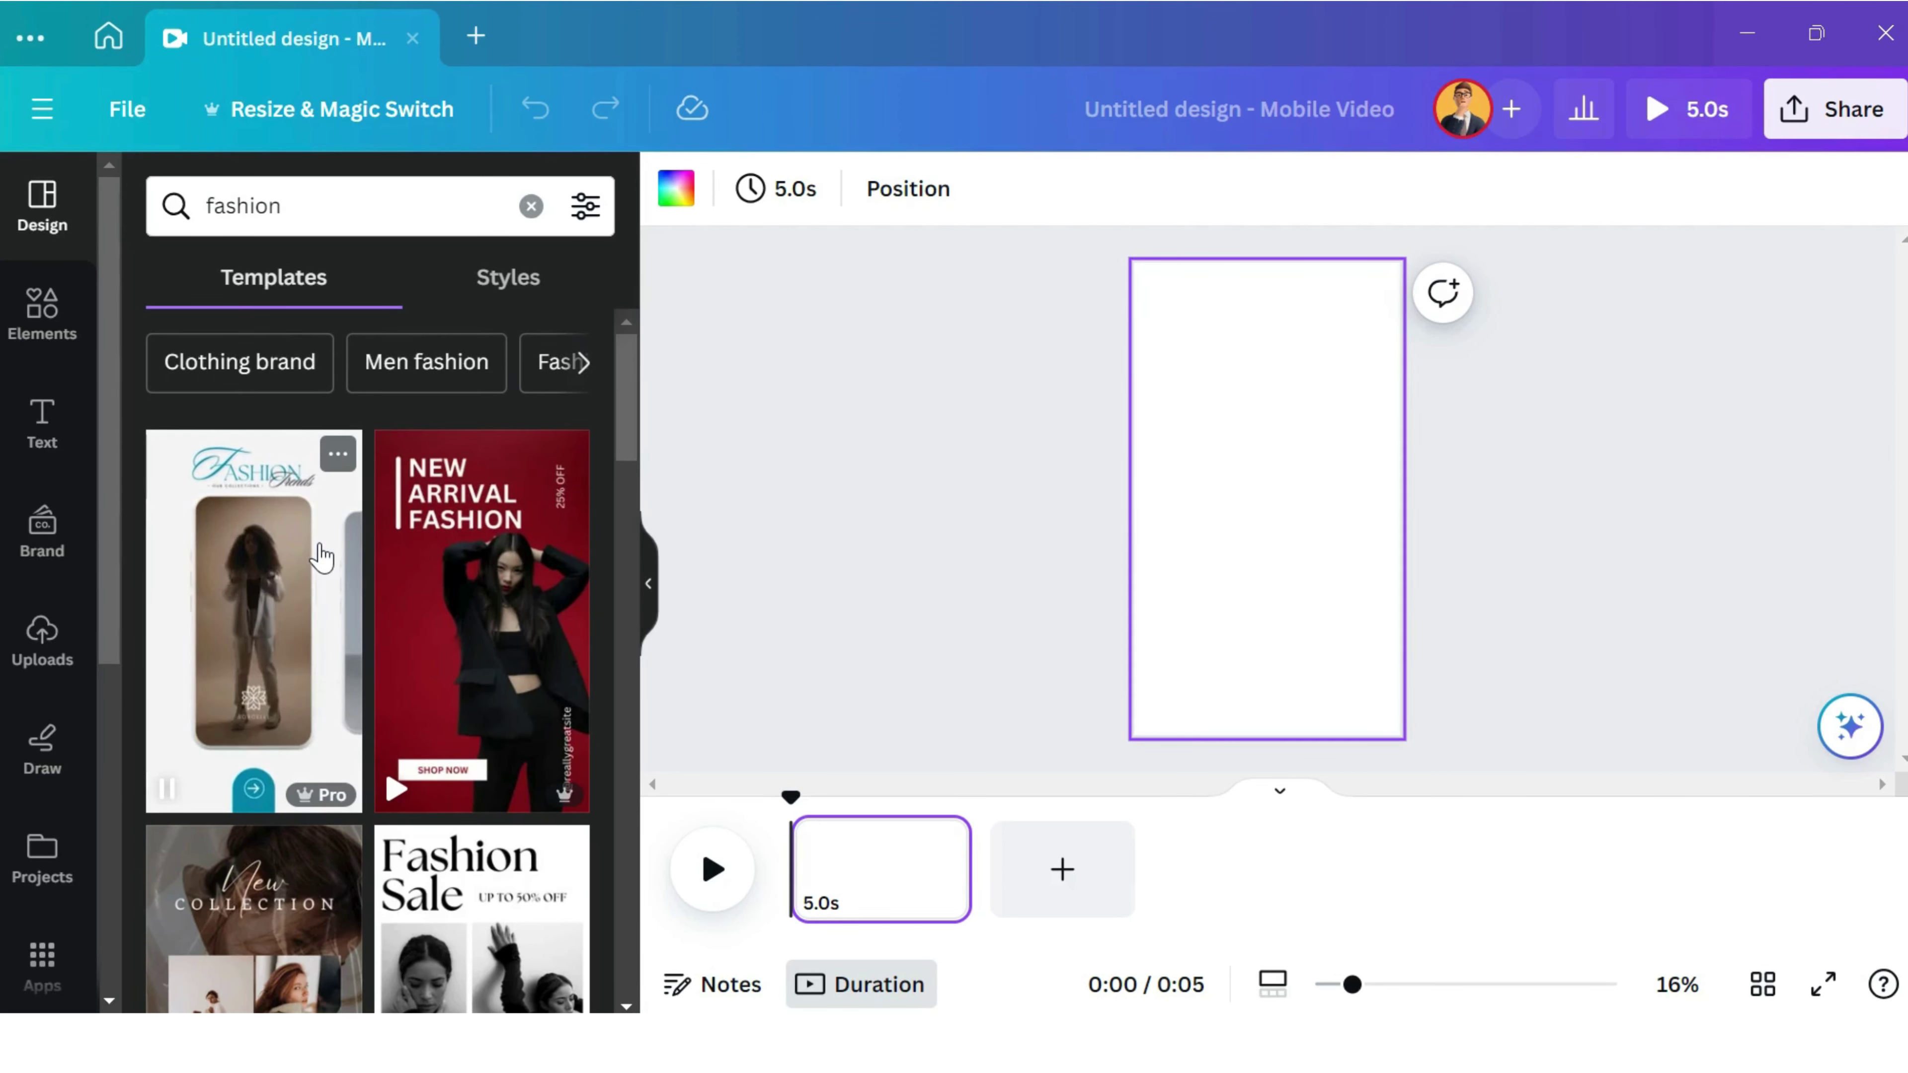
Apply the "Grey and Pink New Arrival Fashion Sale Mobile Video" template to the blank page.
scroll(322, 556, down, 5)
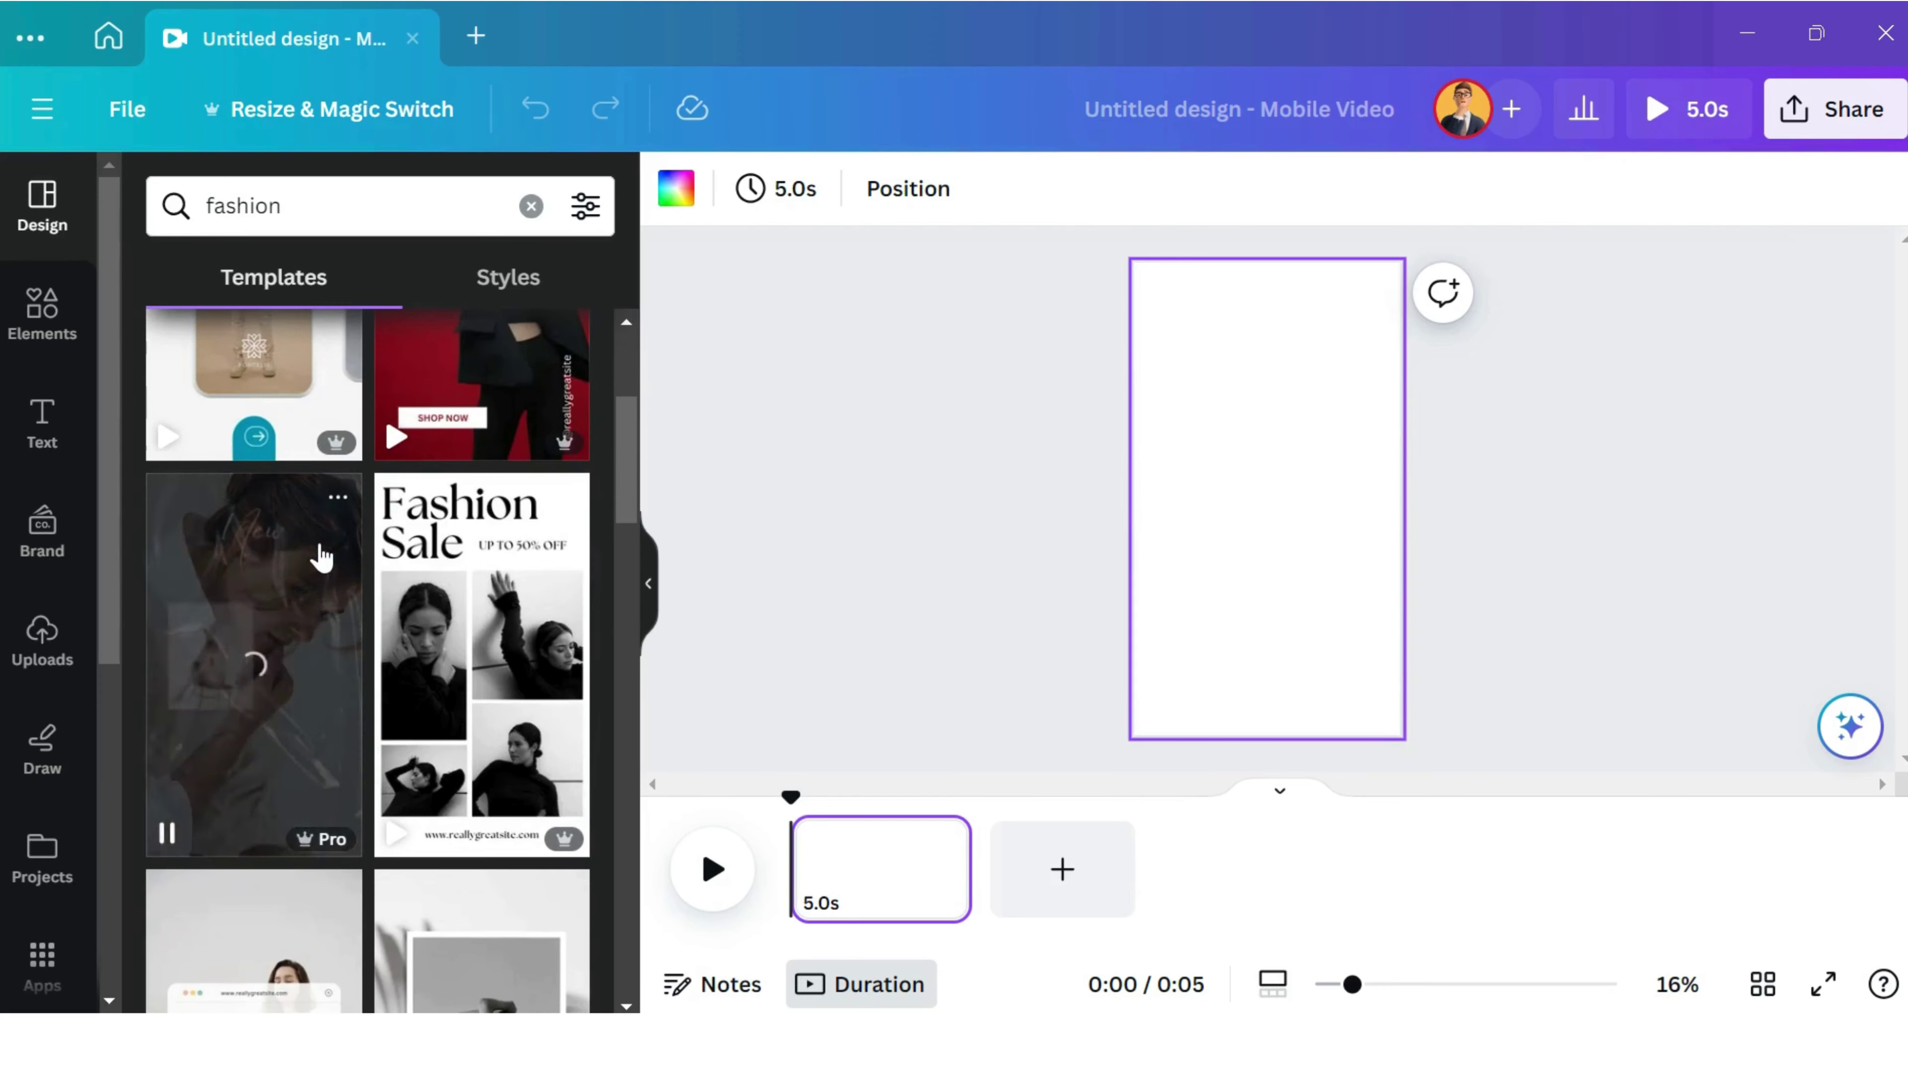
scroll(440, 567, down, 6)
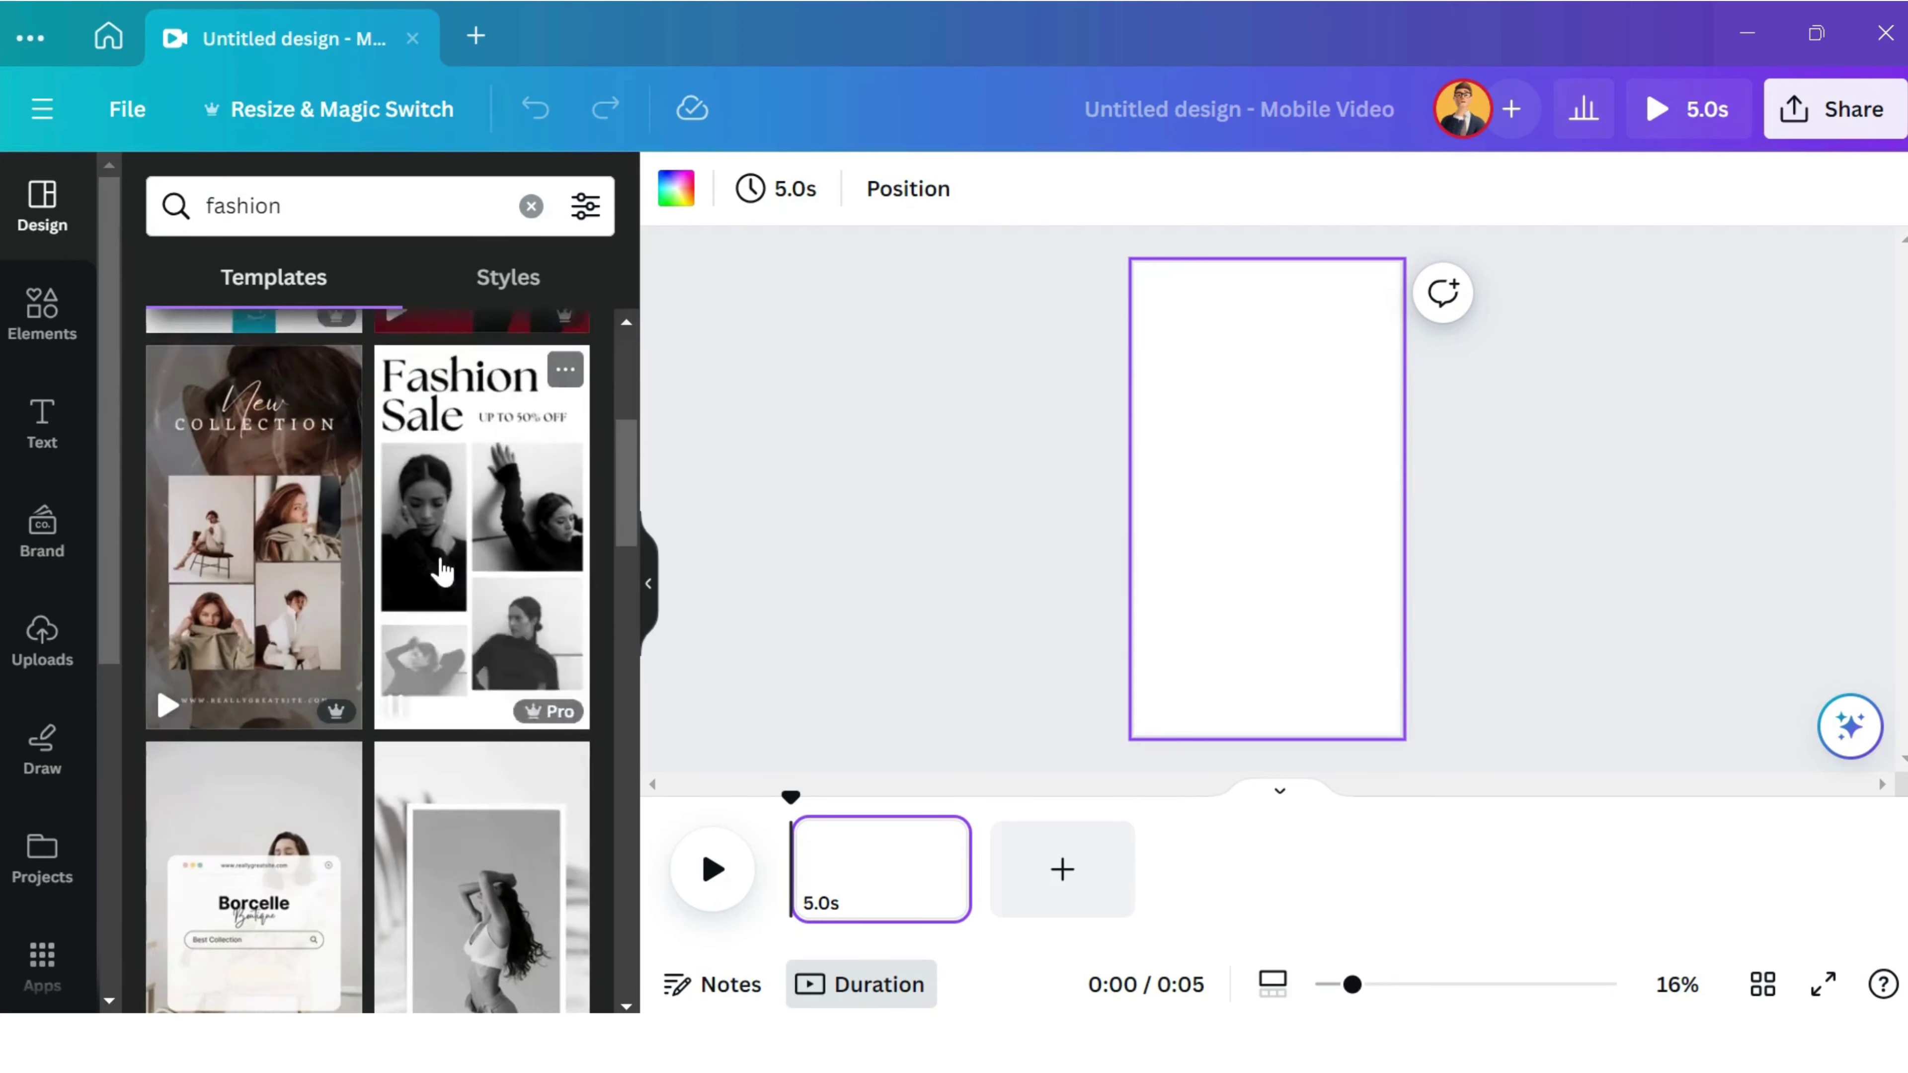
scroll(440, 568, down, 7)
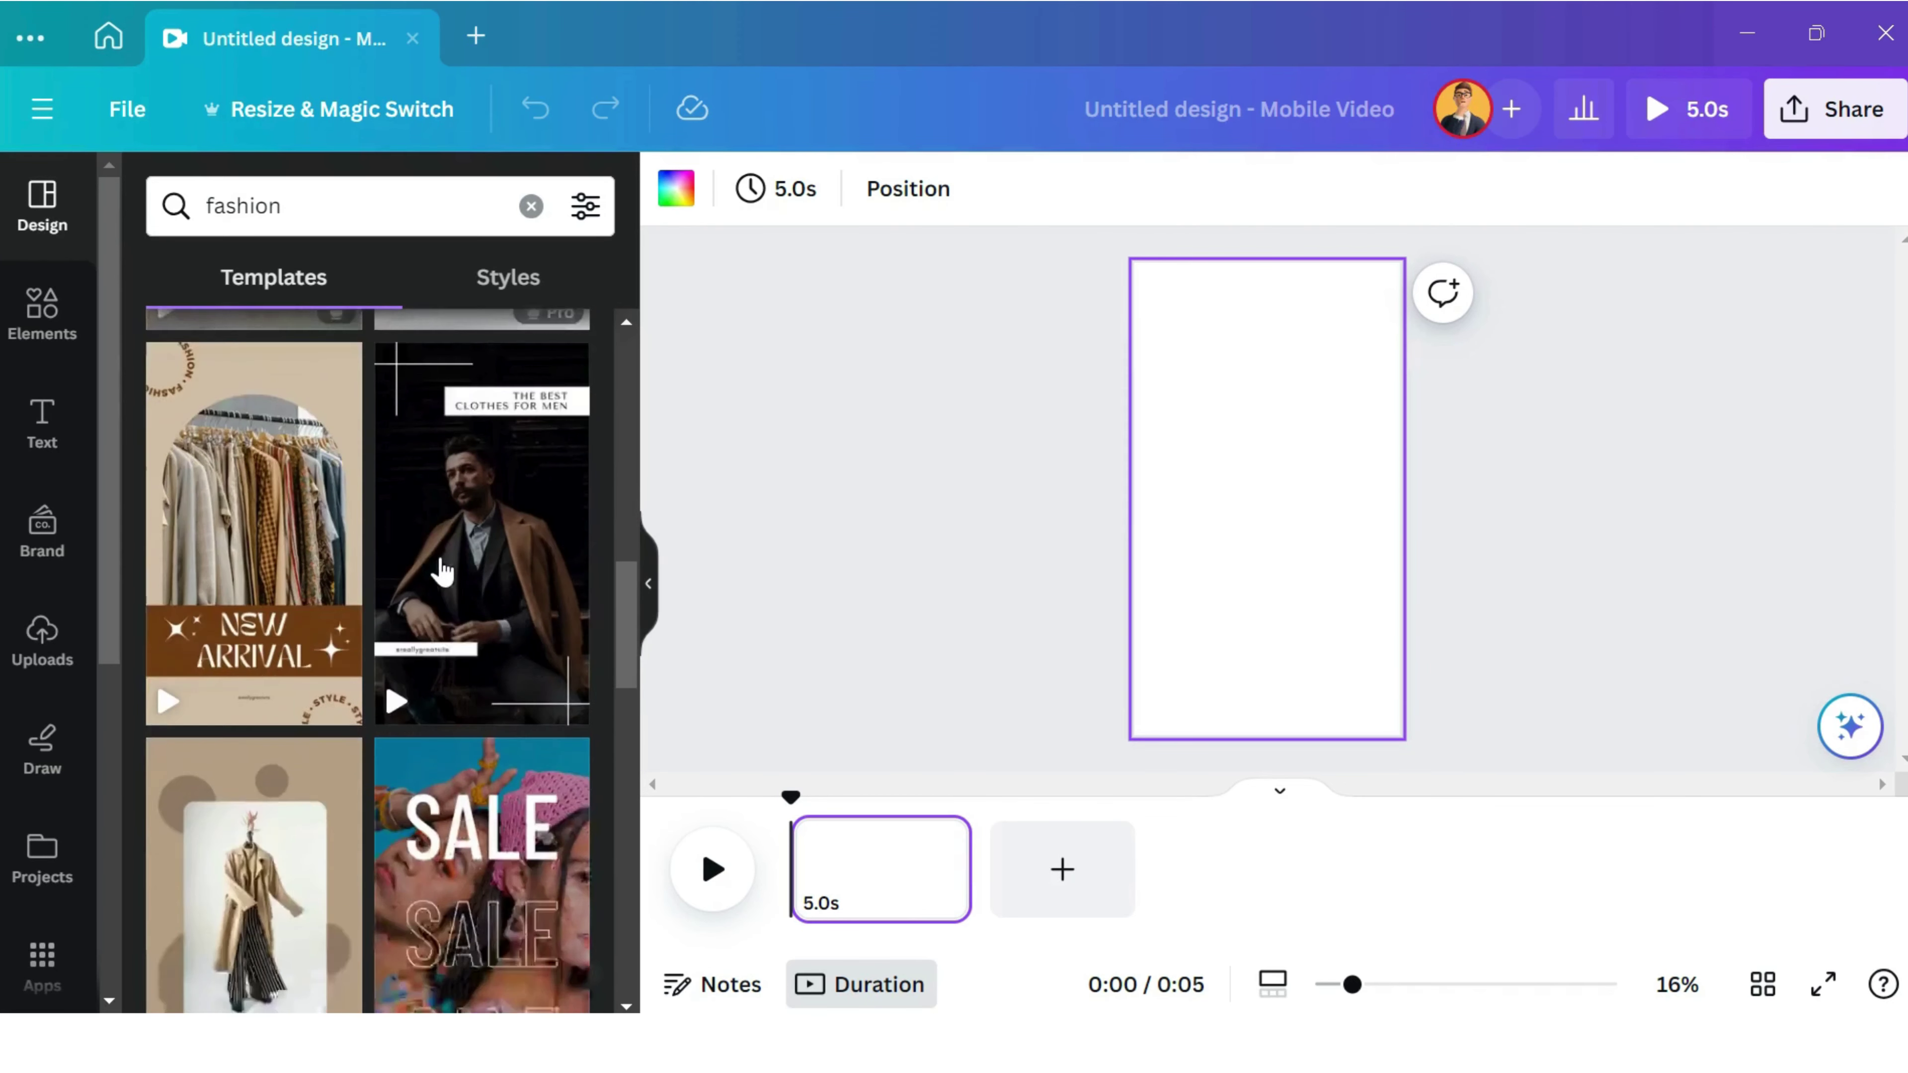
scroll(440, 570, down, 4)
scroll(442, 571, down, 4)
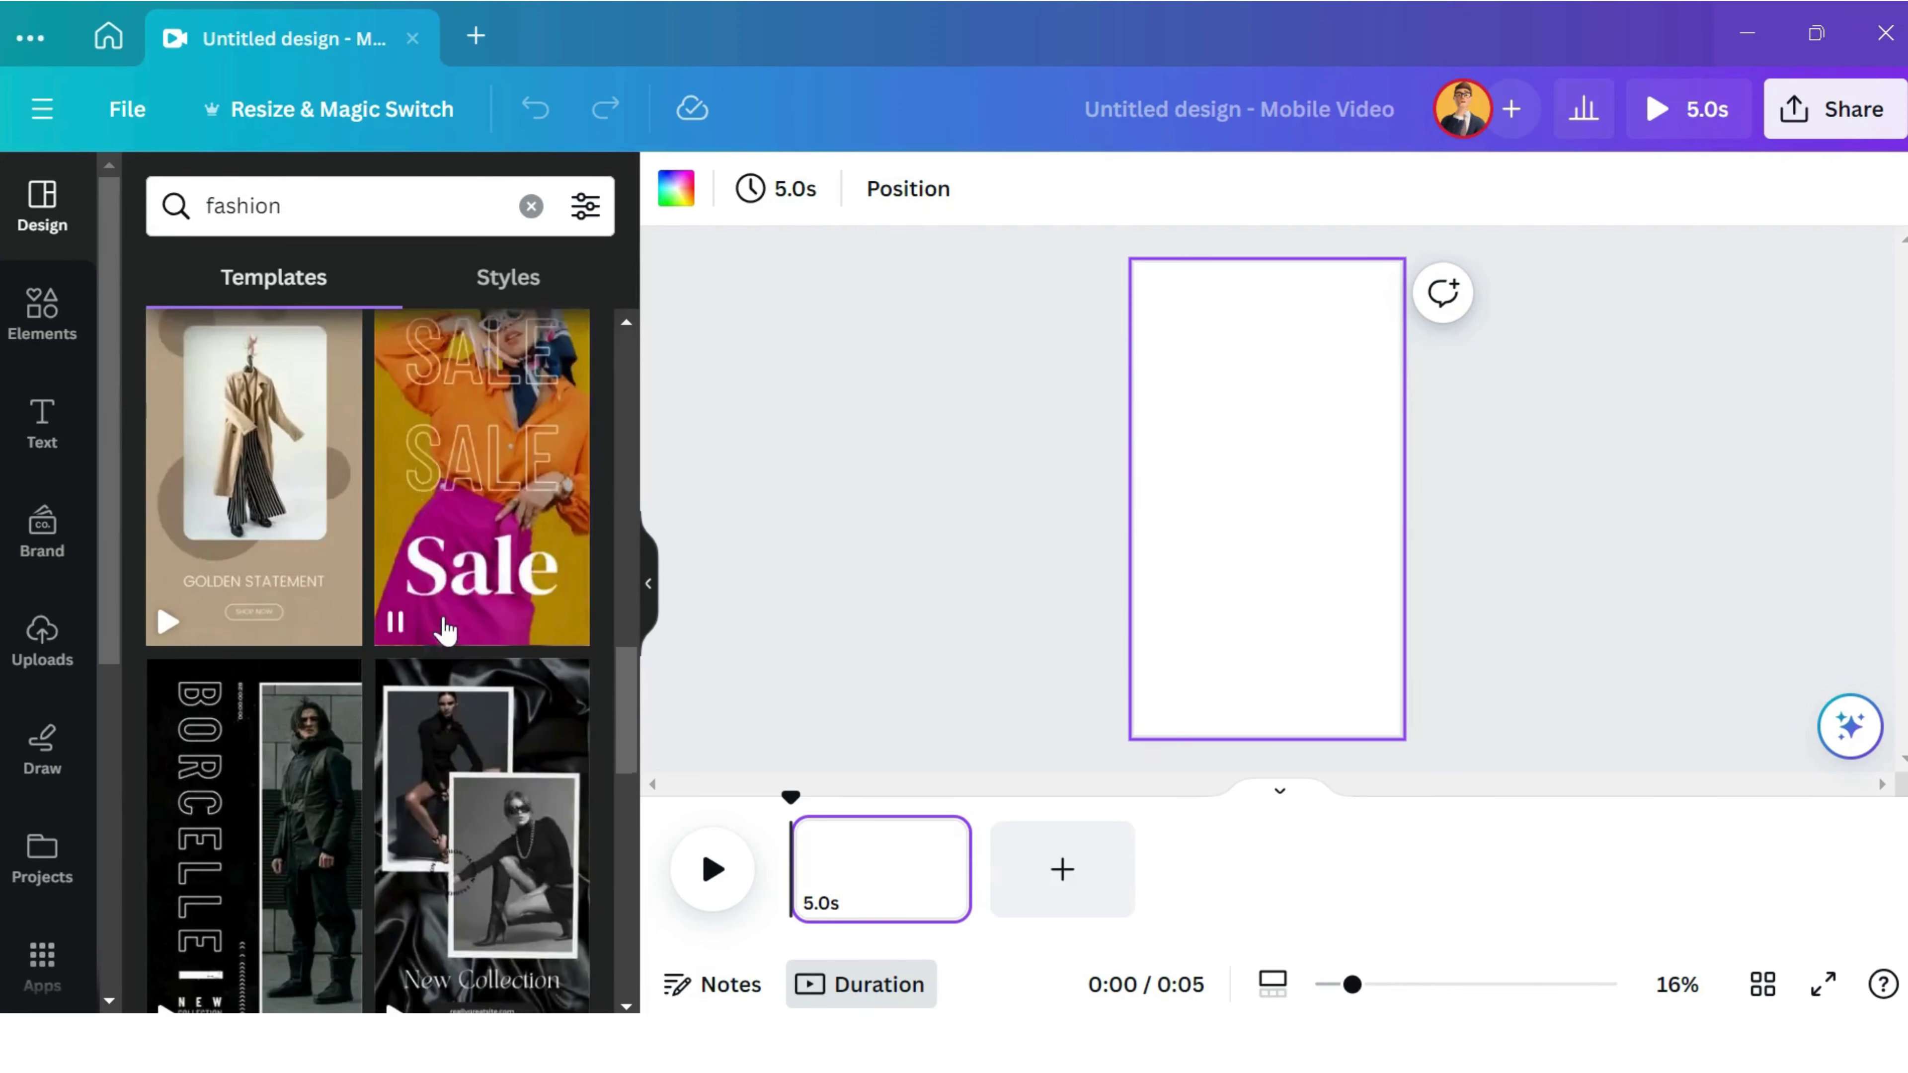
scroll(443, 630, down, 3)
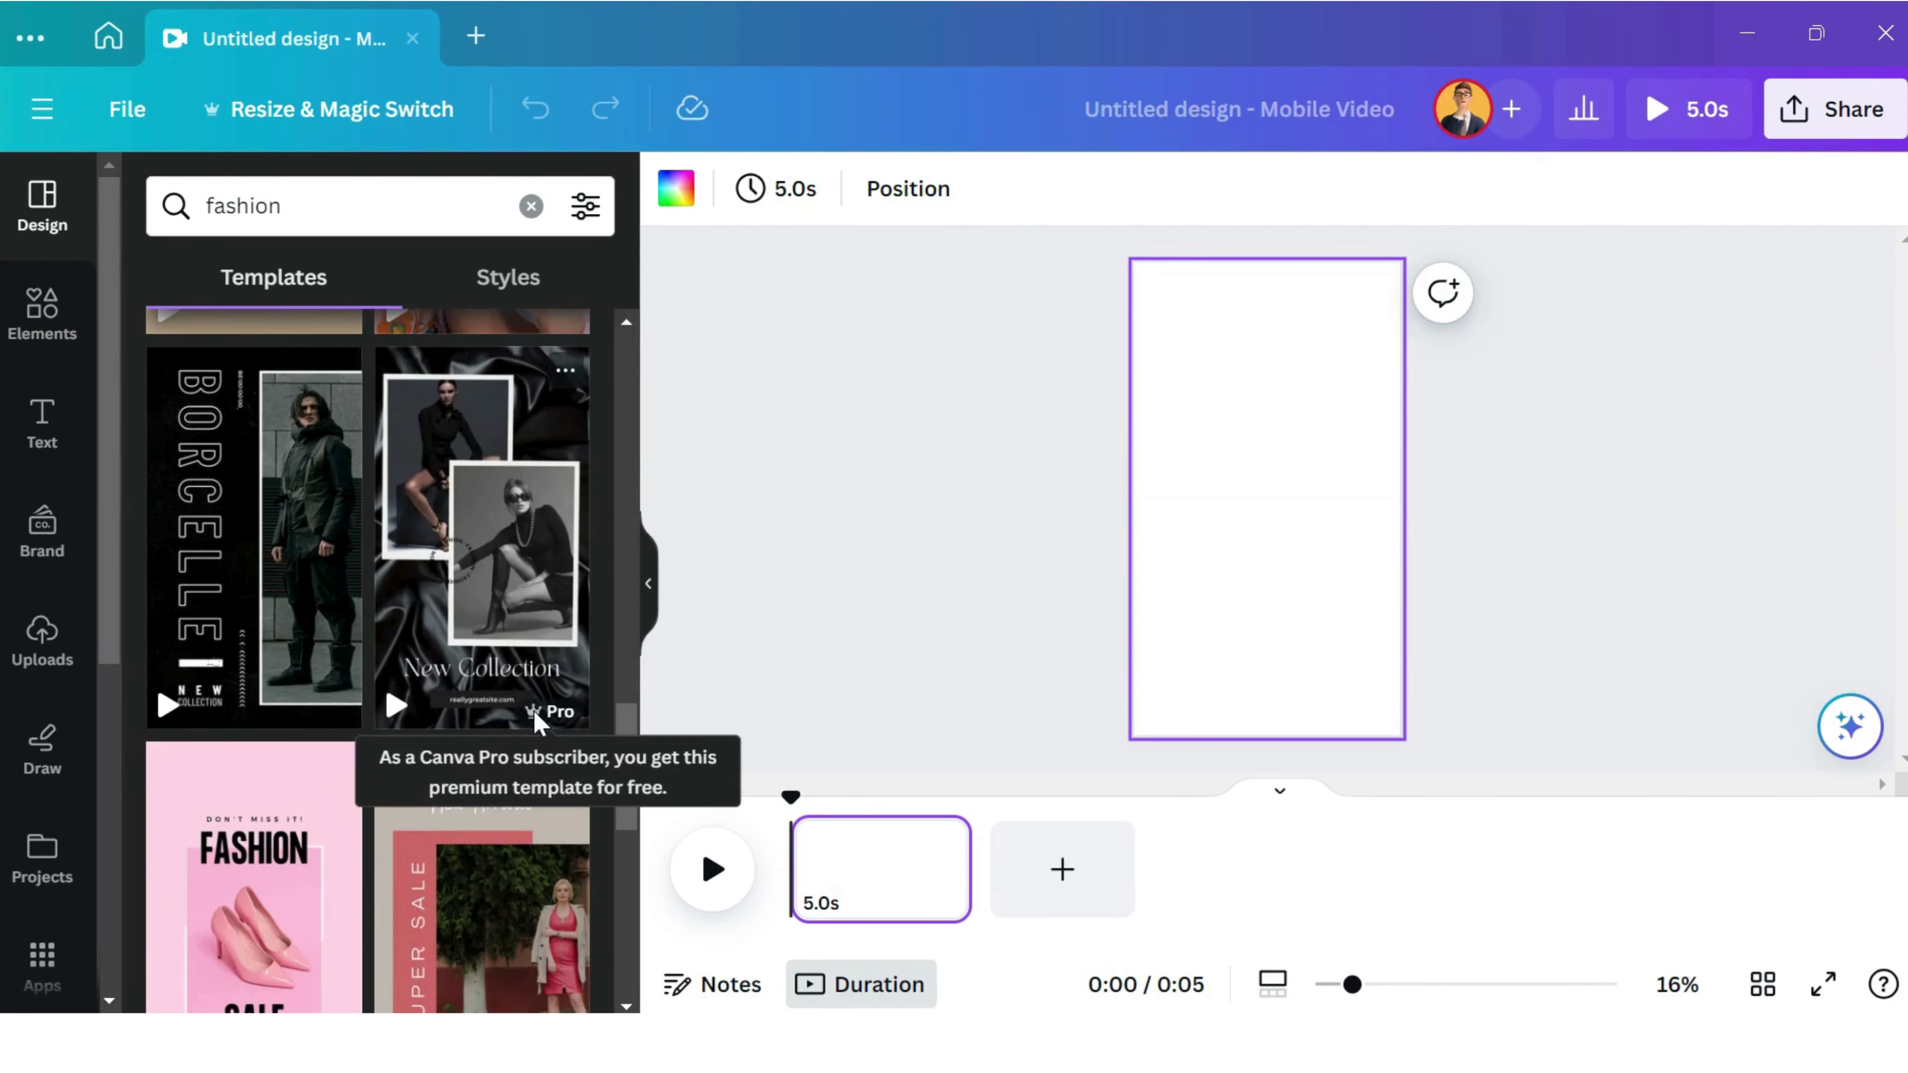
scroll(467, 704, down, 5)
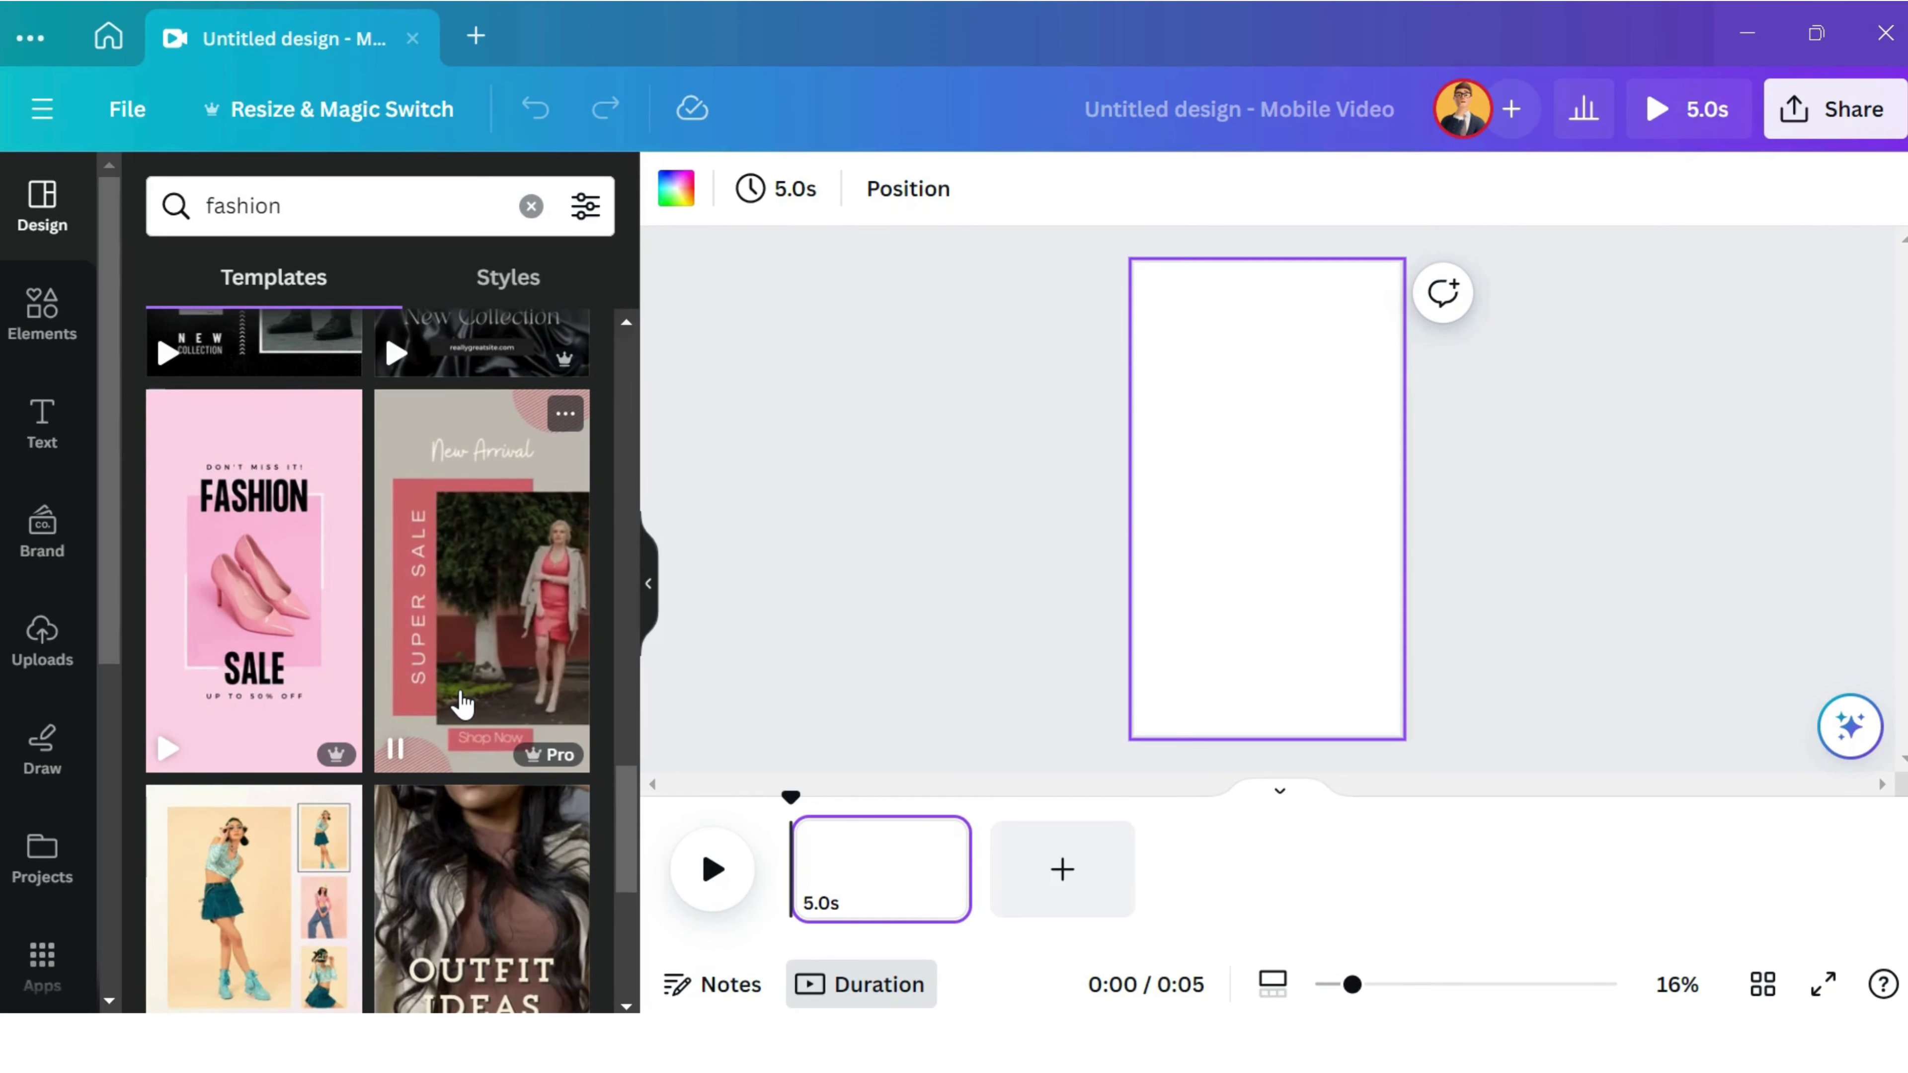
scroll(462, 704, down, 3)
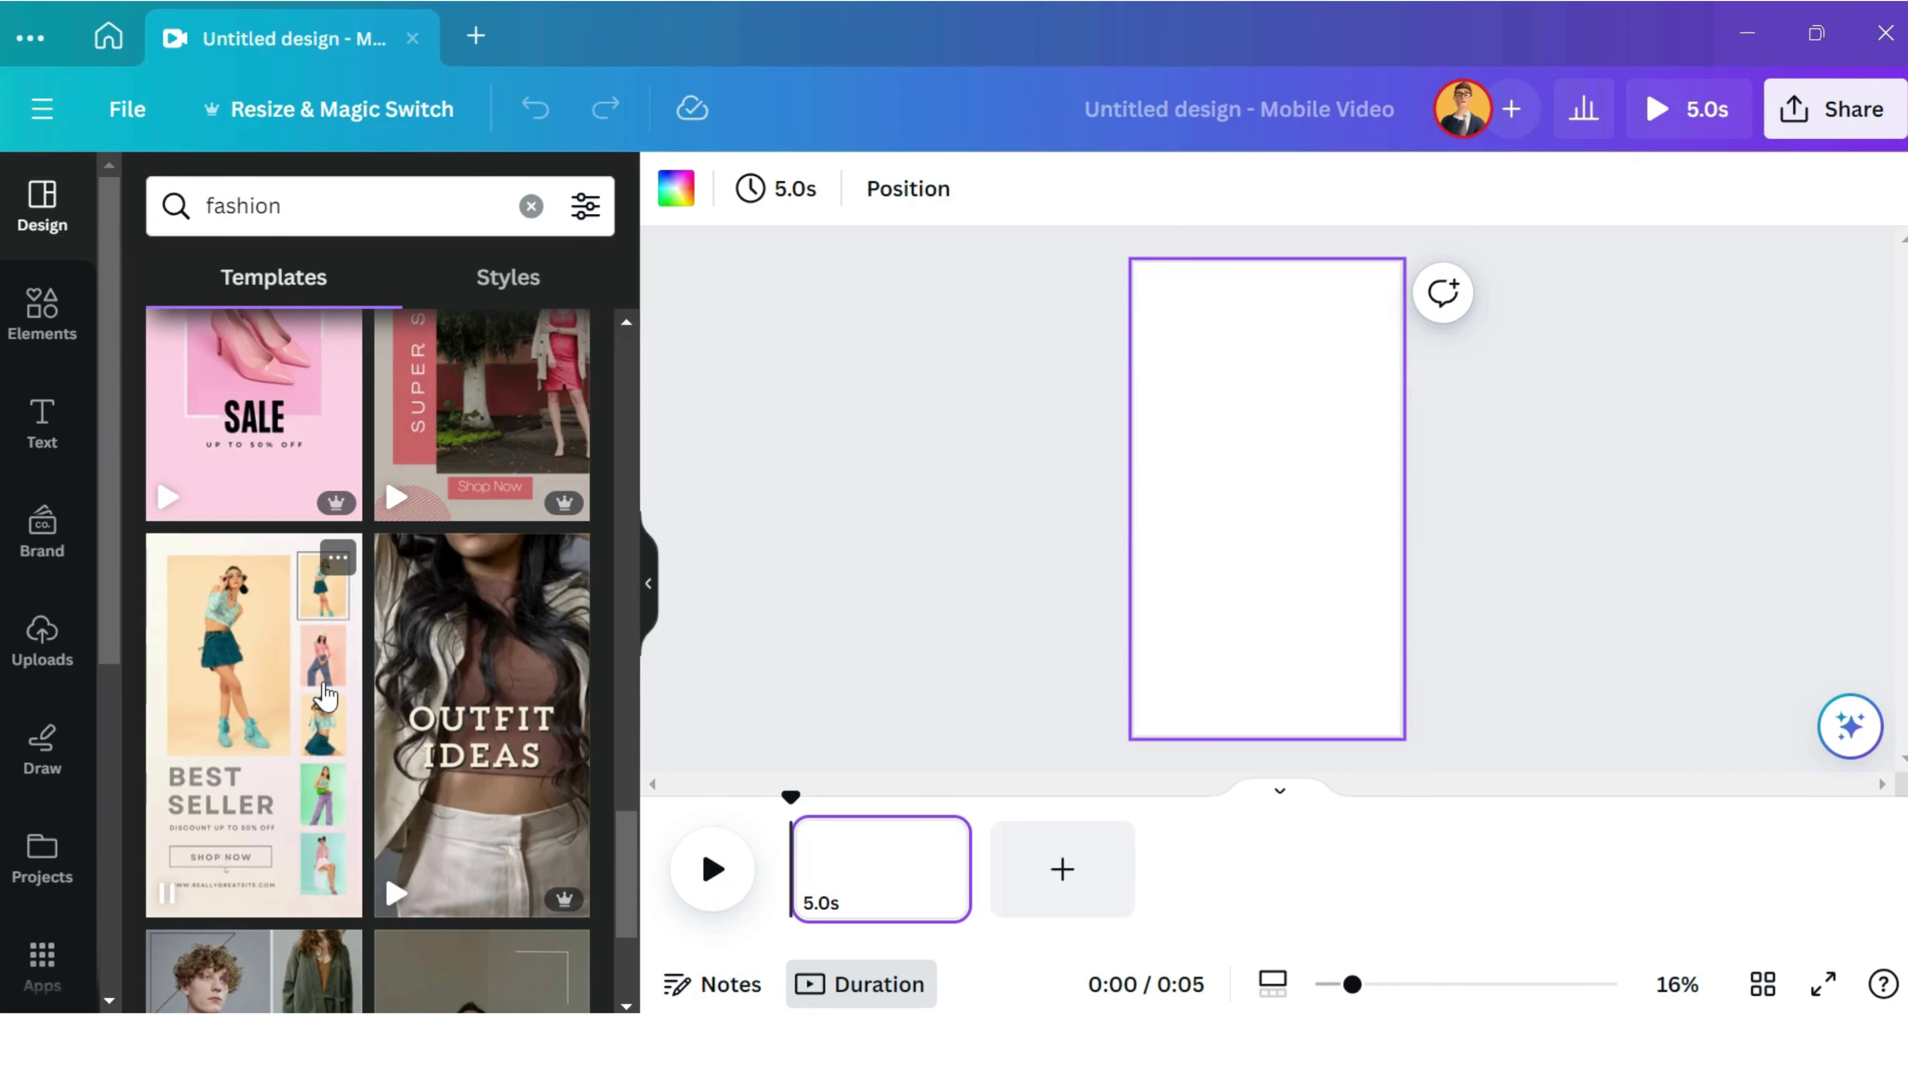
scroll(325, 697, down, 4)
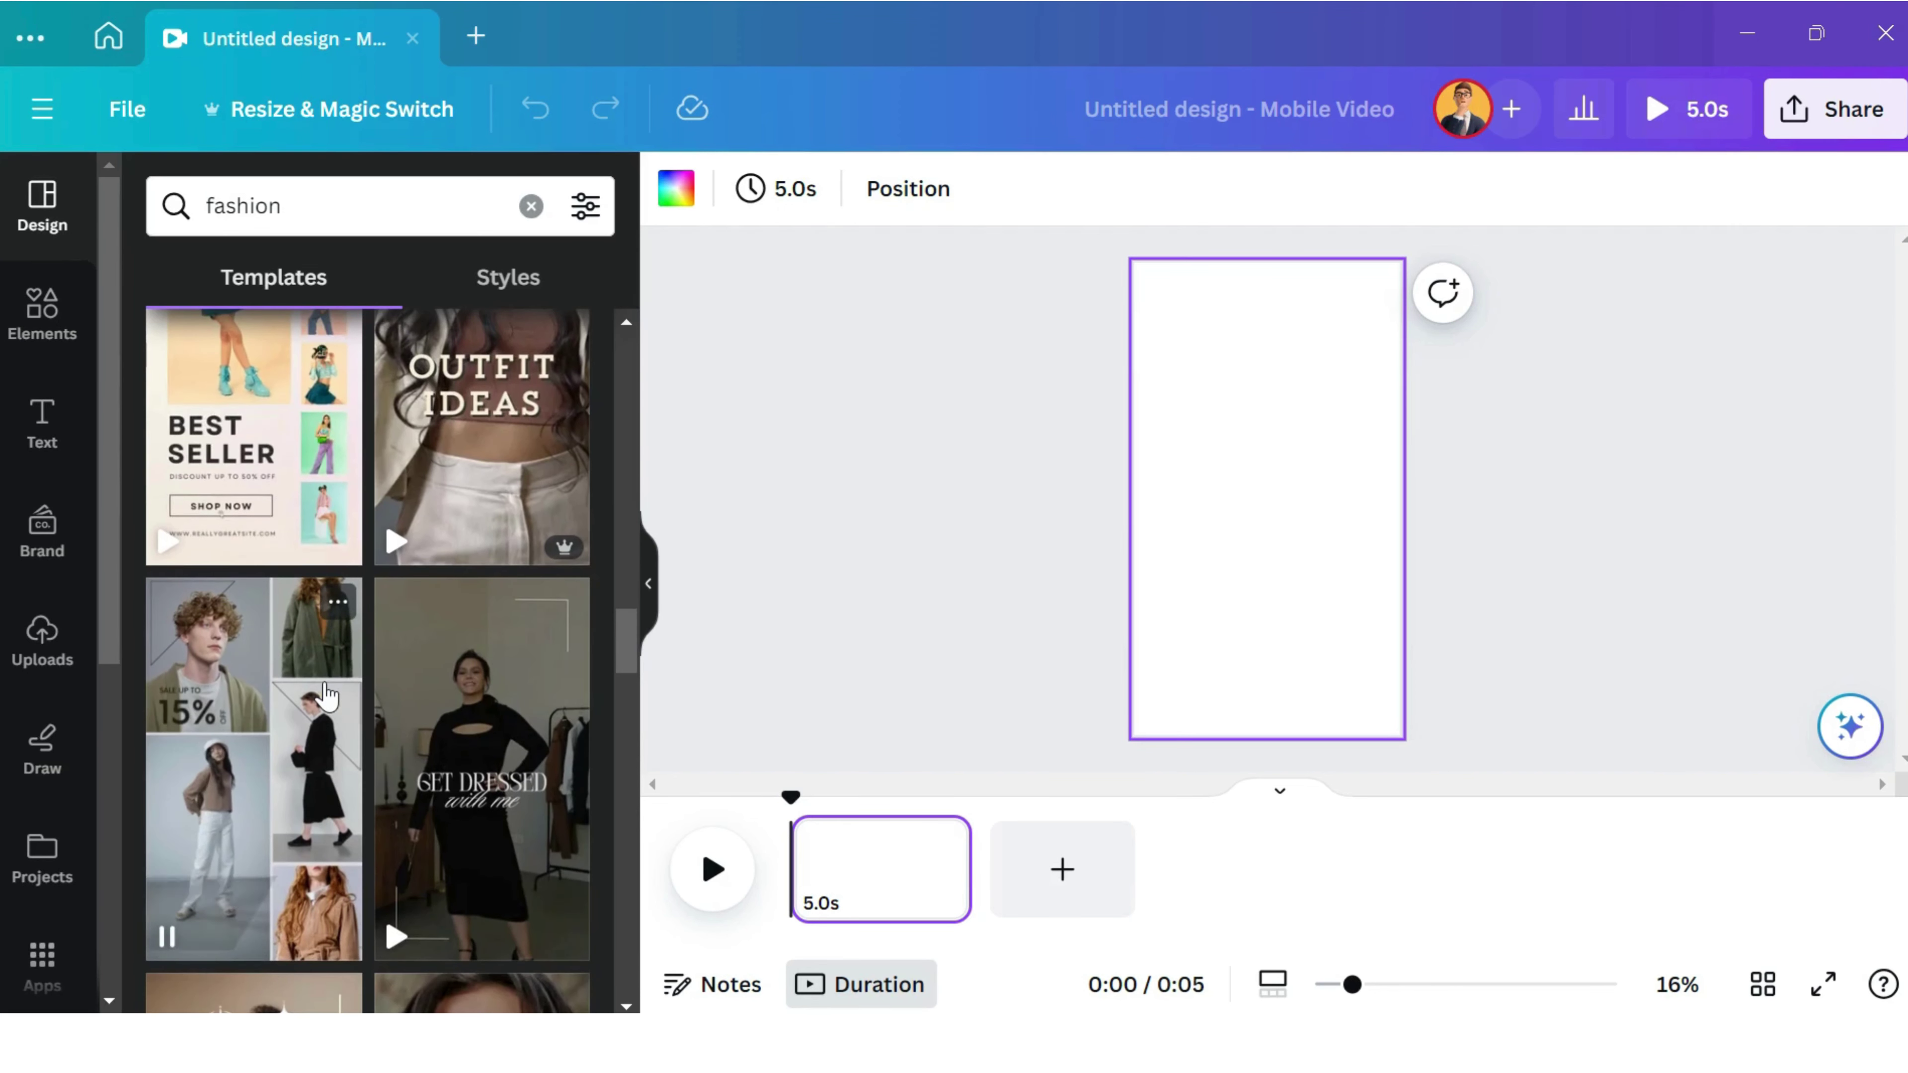
scroll(470, 695, up, 3)
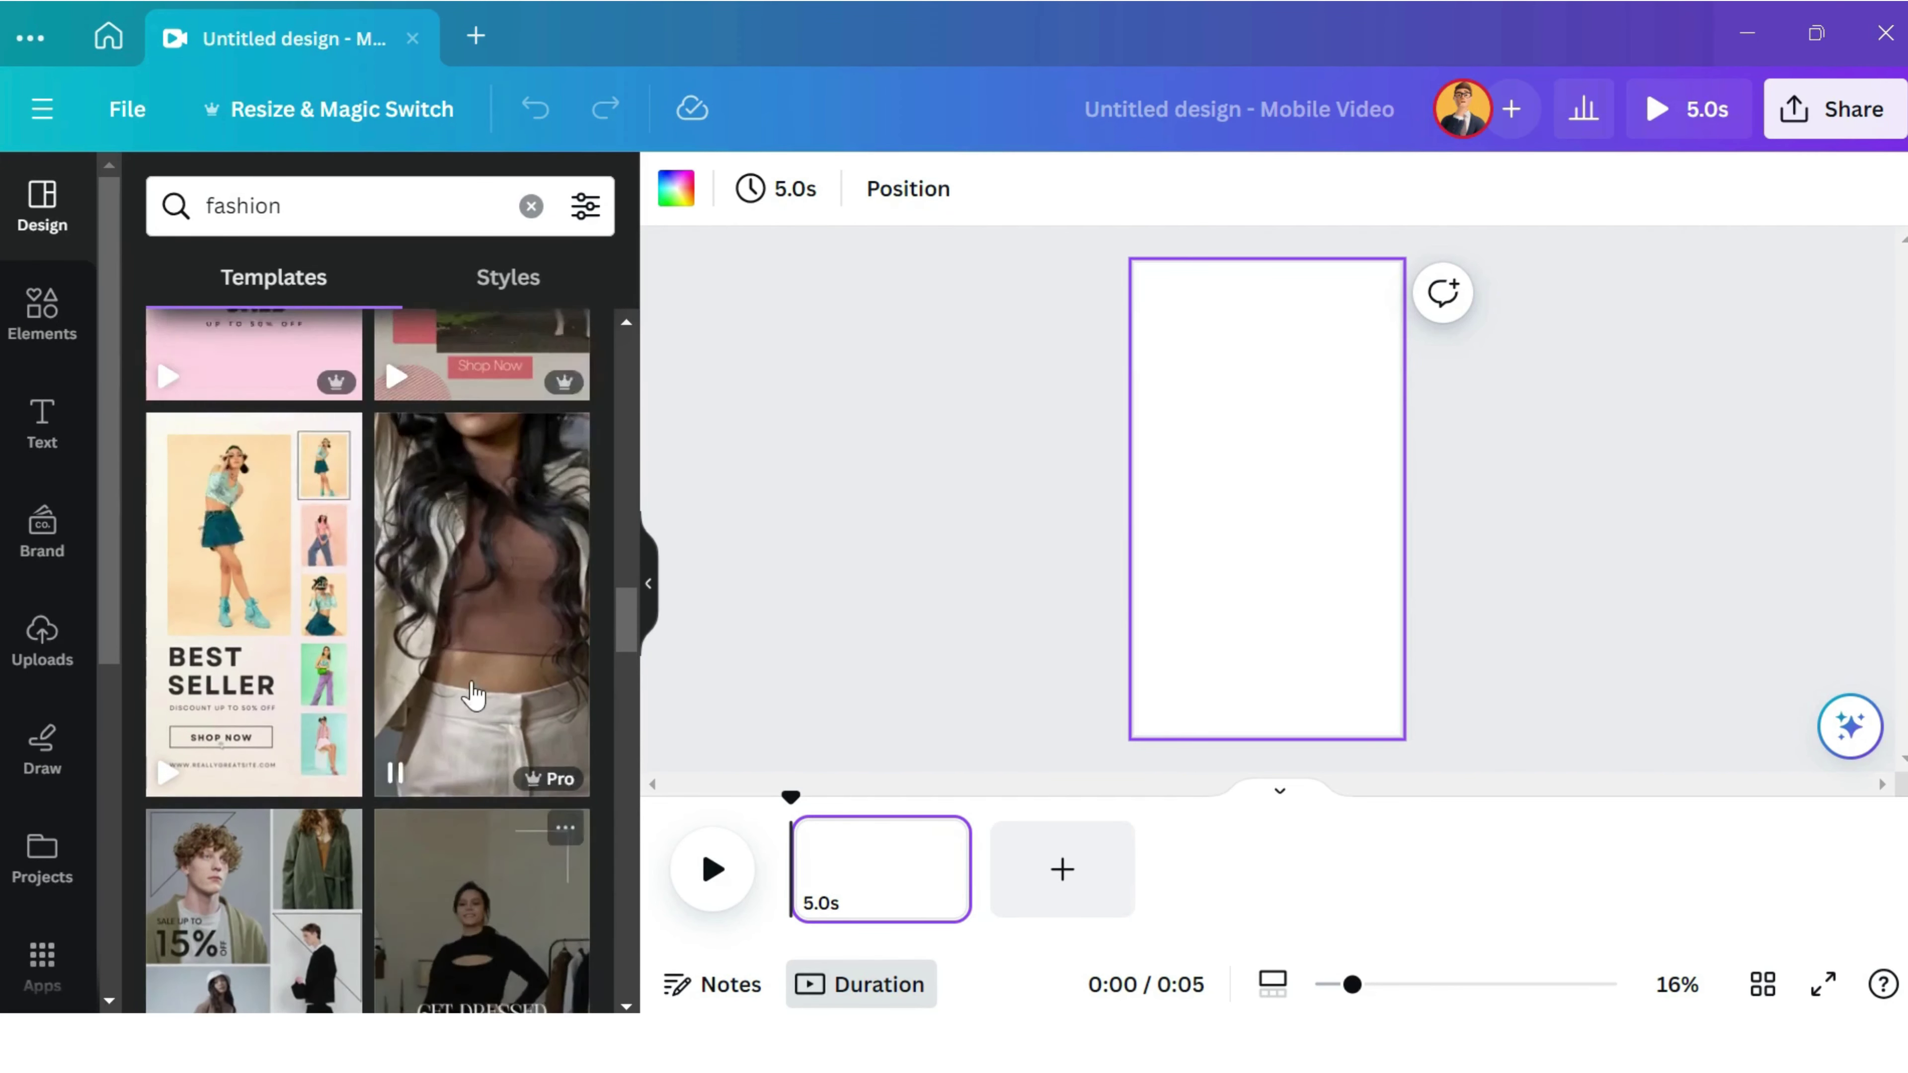
scroll(473, 695, up, 5)
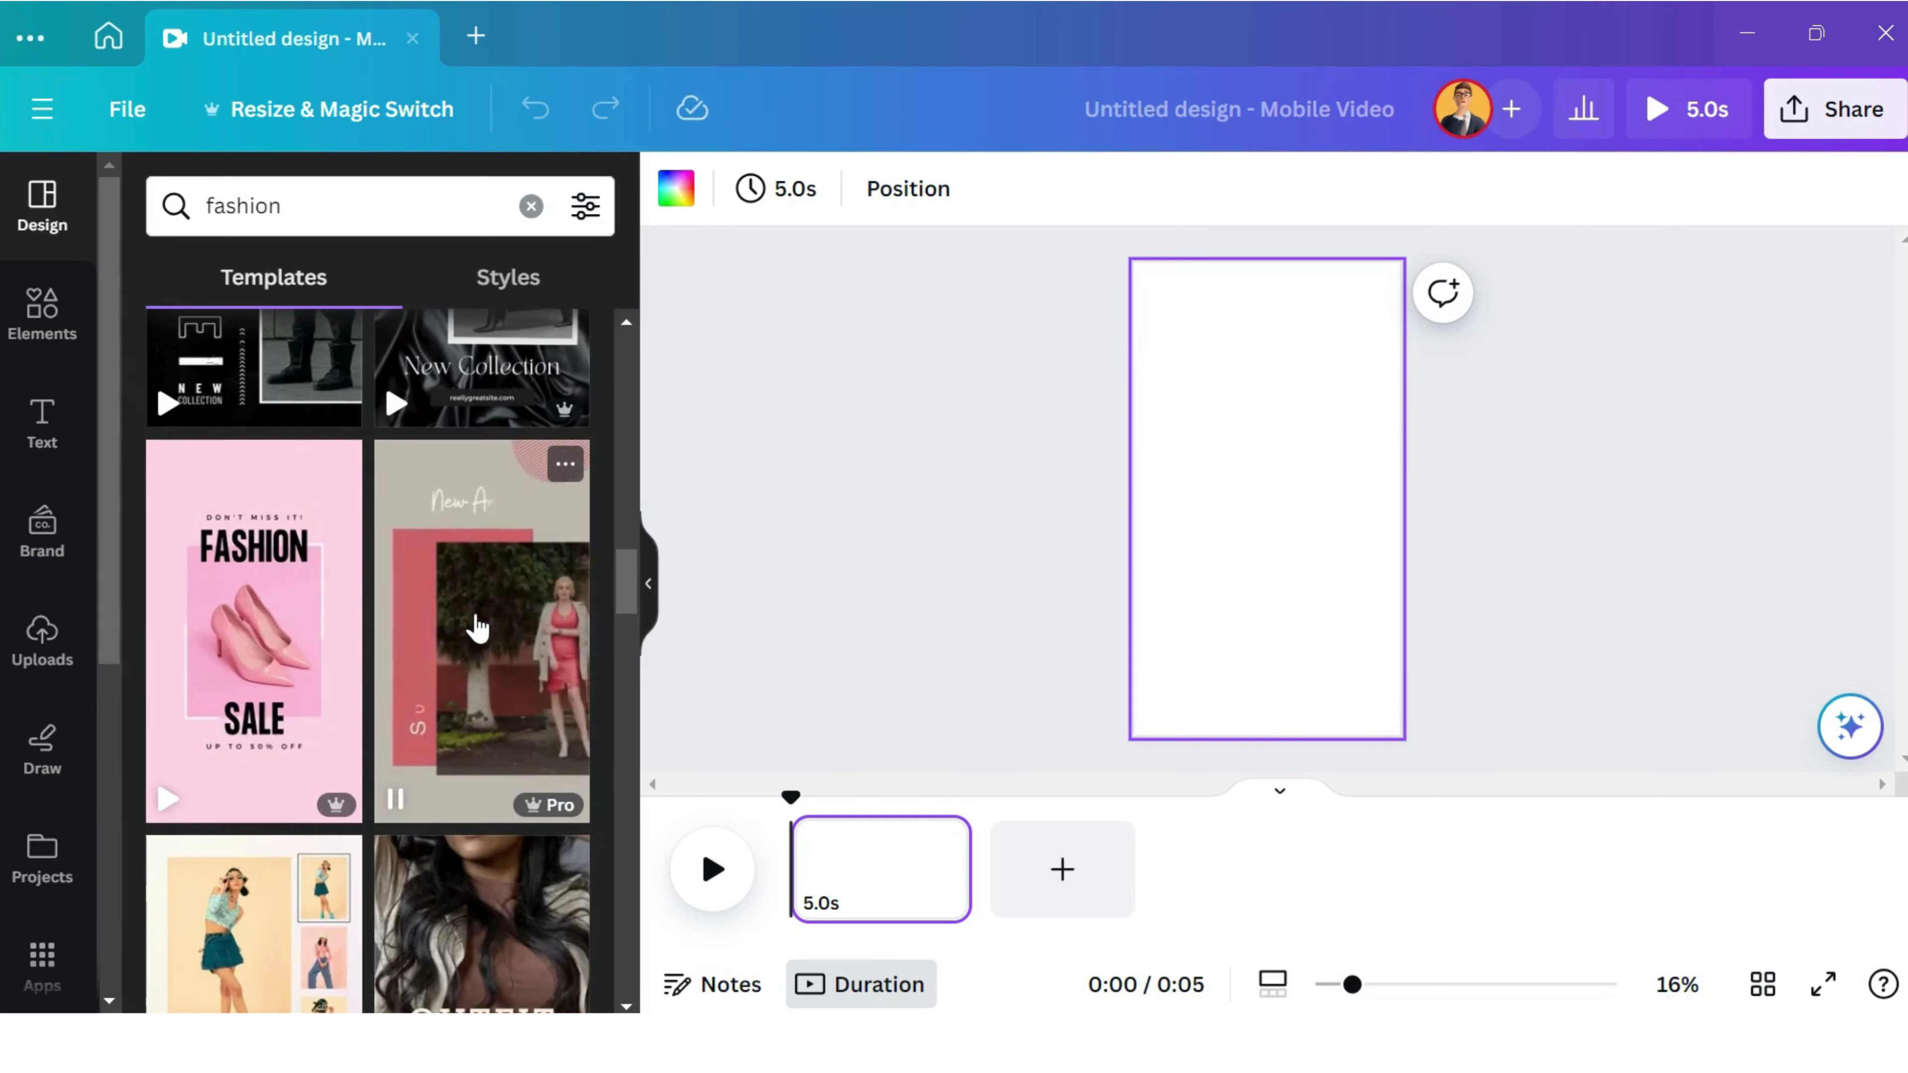
click(502, 615)
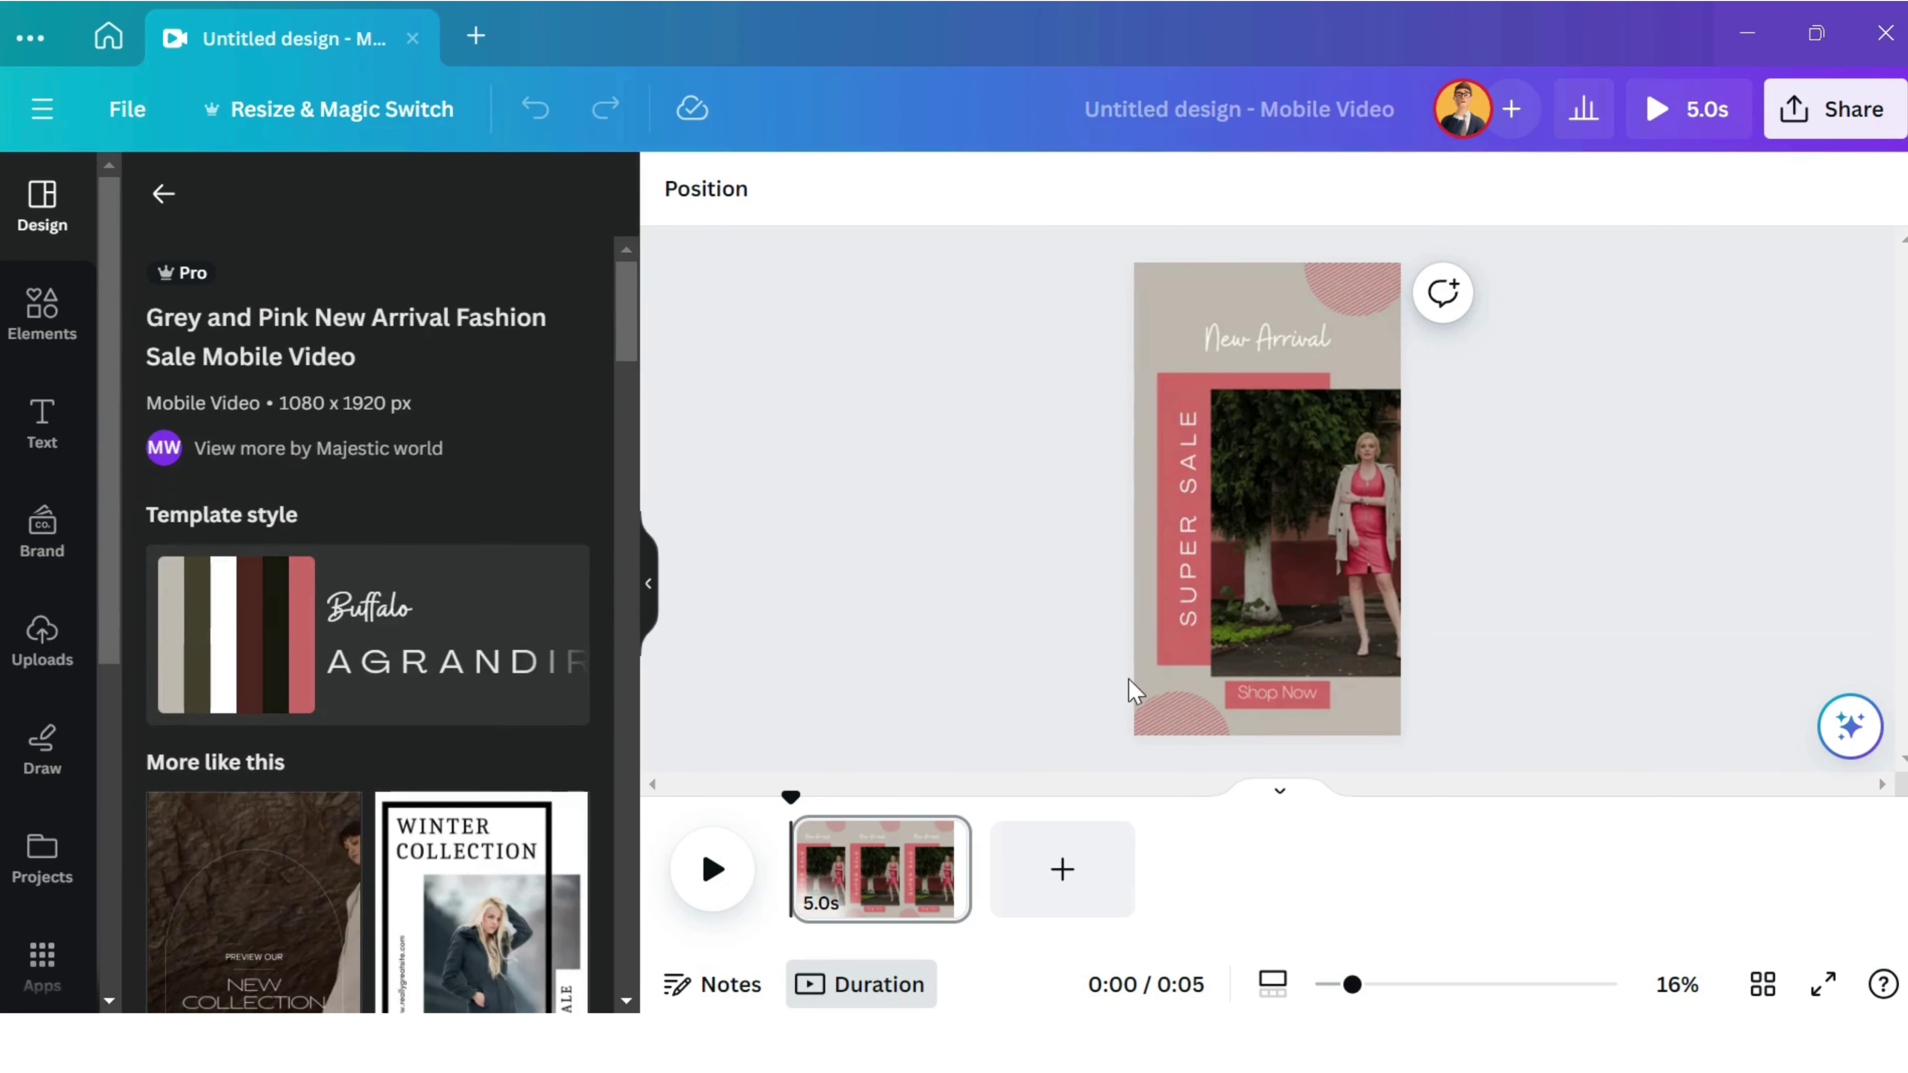
Preview the reel and examine its separate elements: the striped circles, the Super Sale text and the video clip.
click(713, 872)
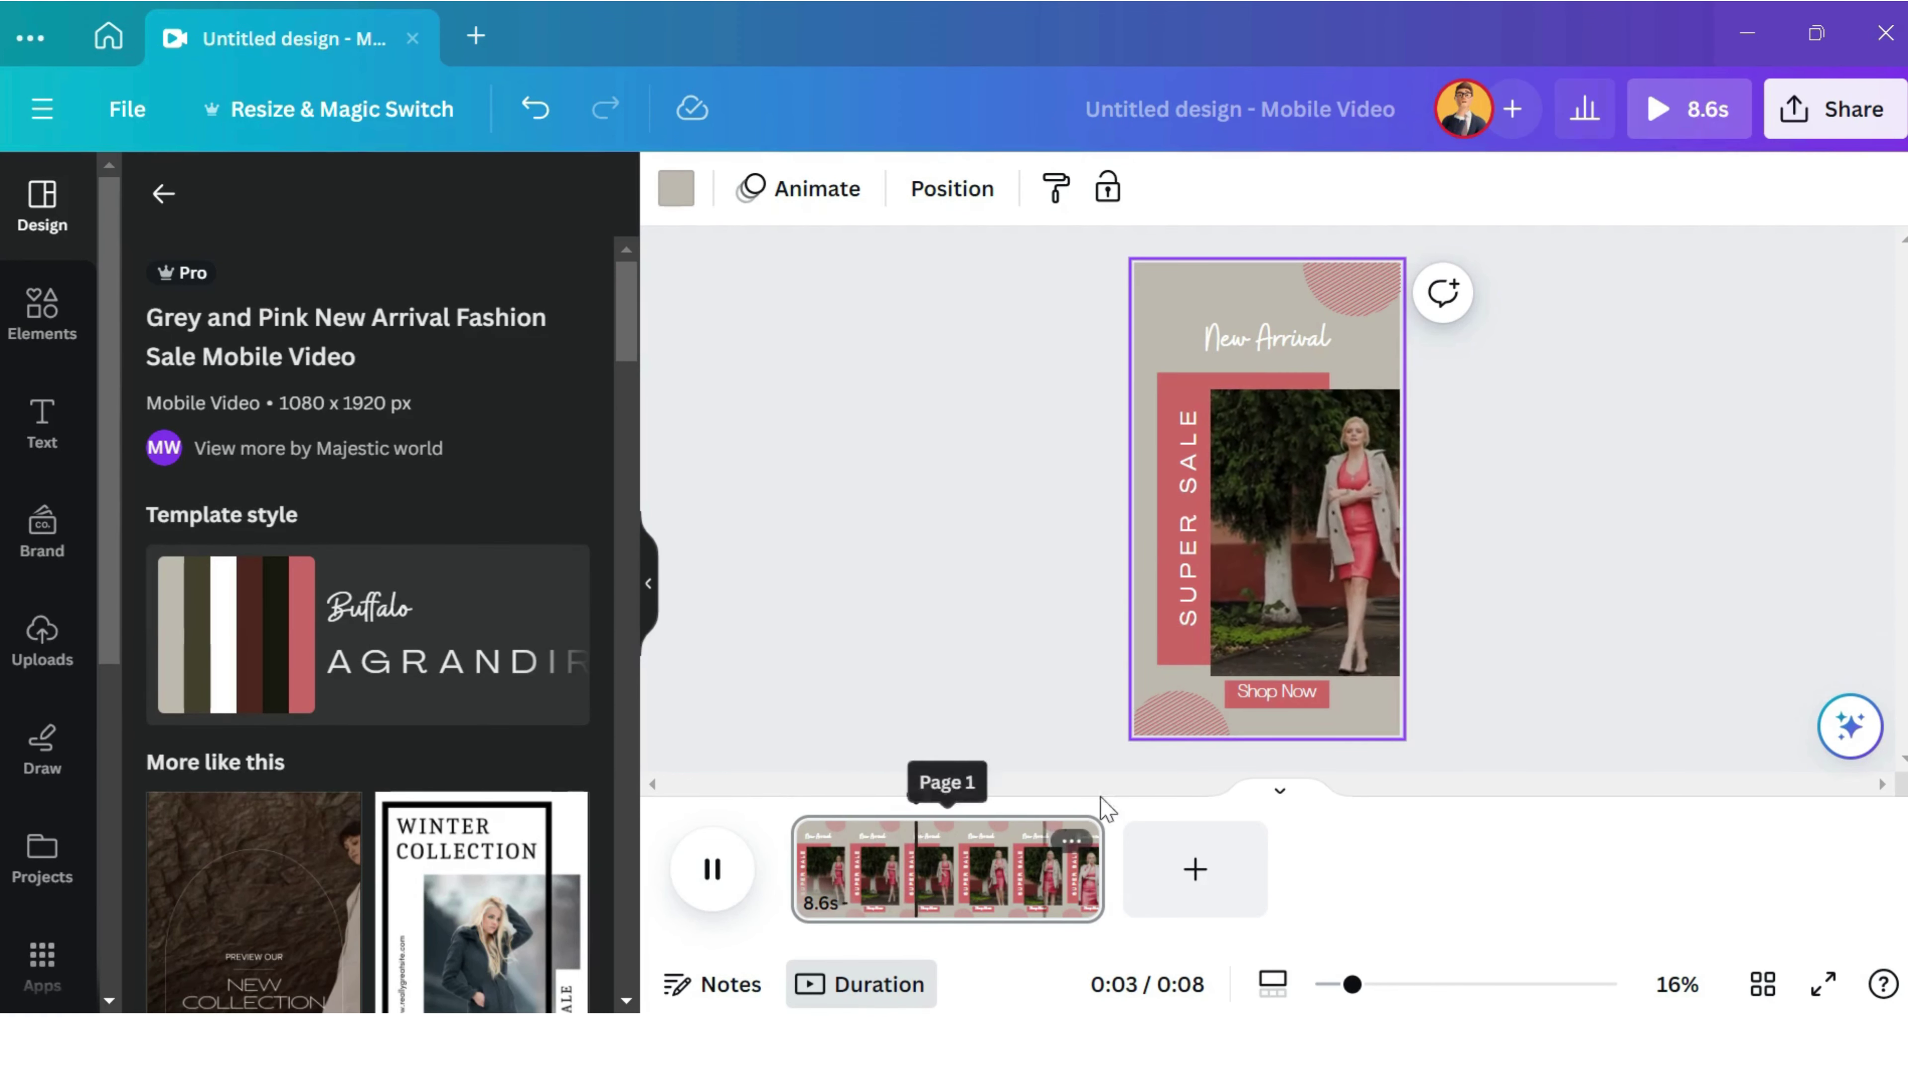
click(1209, 713)
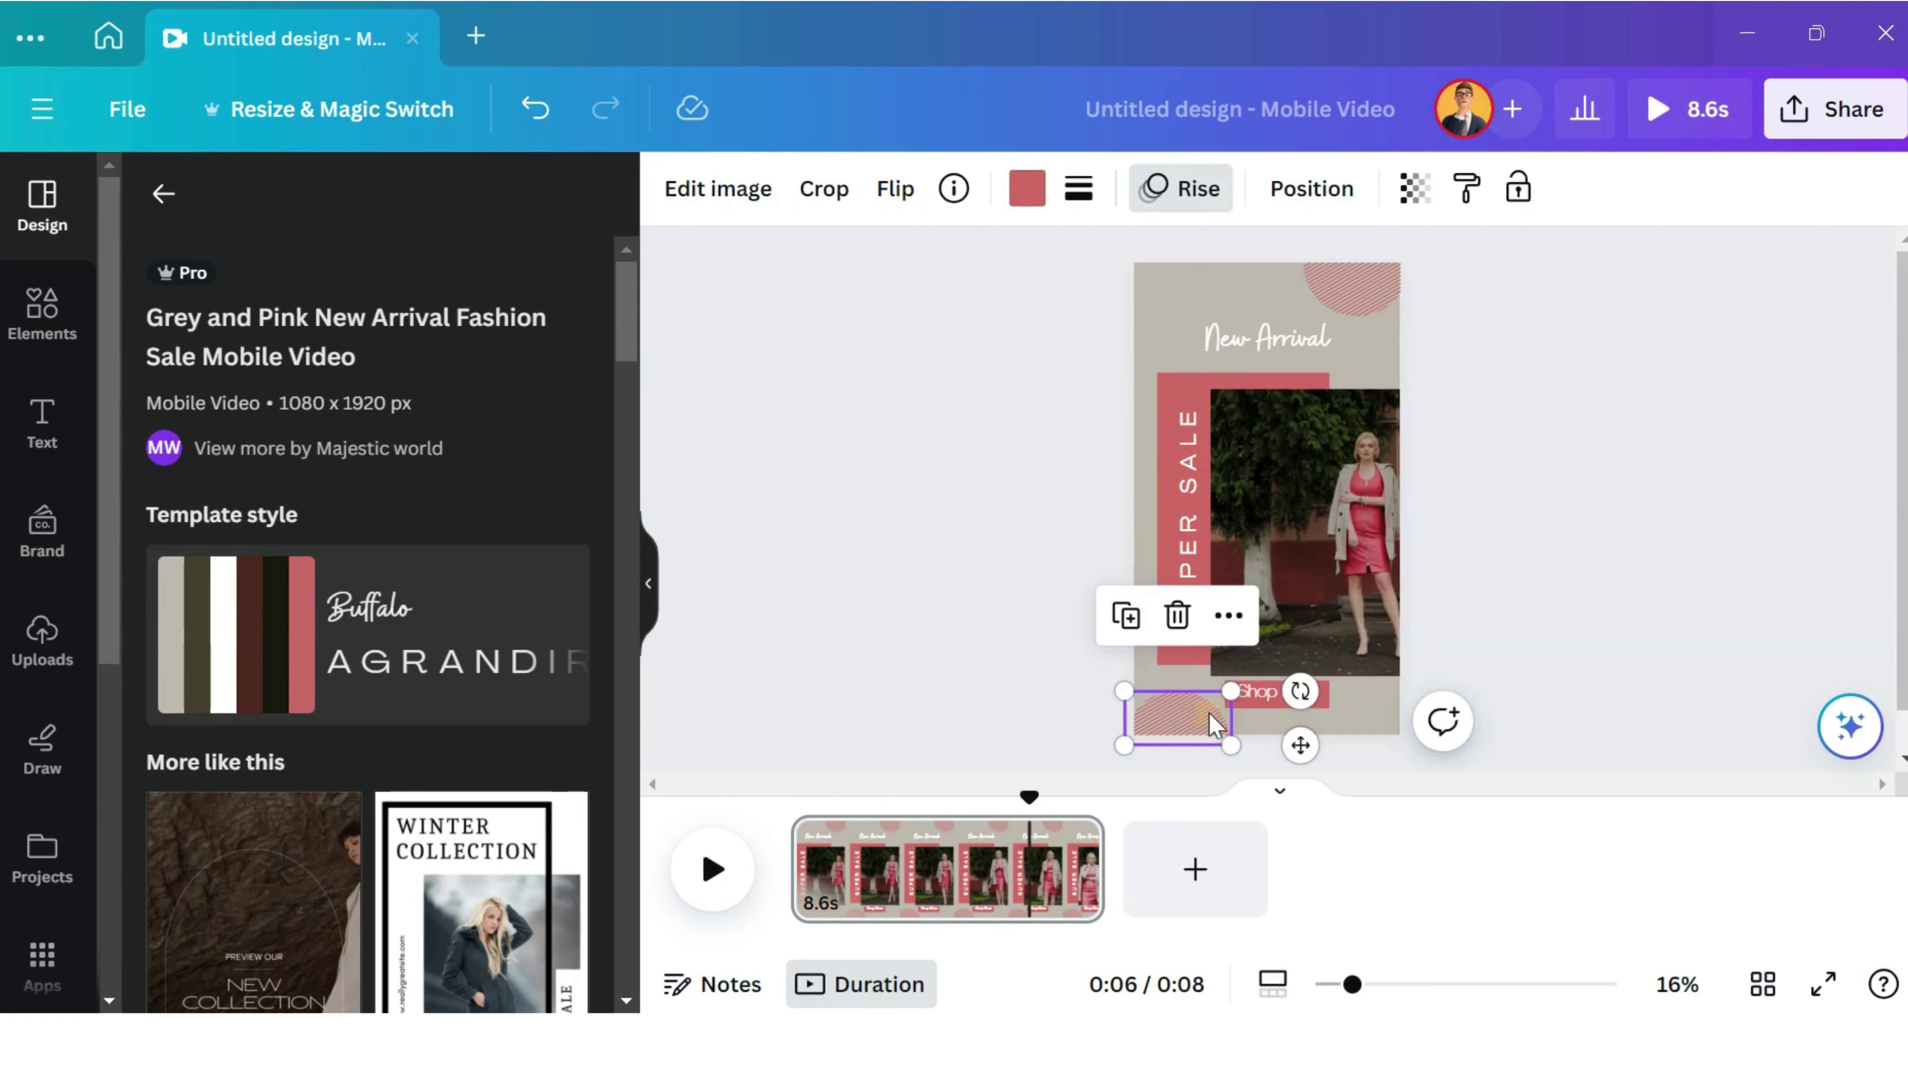
click(1268, 692)
click(1250, 524)
click(1190, 399)
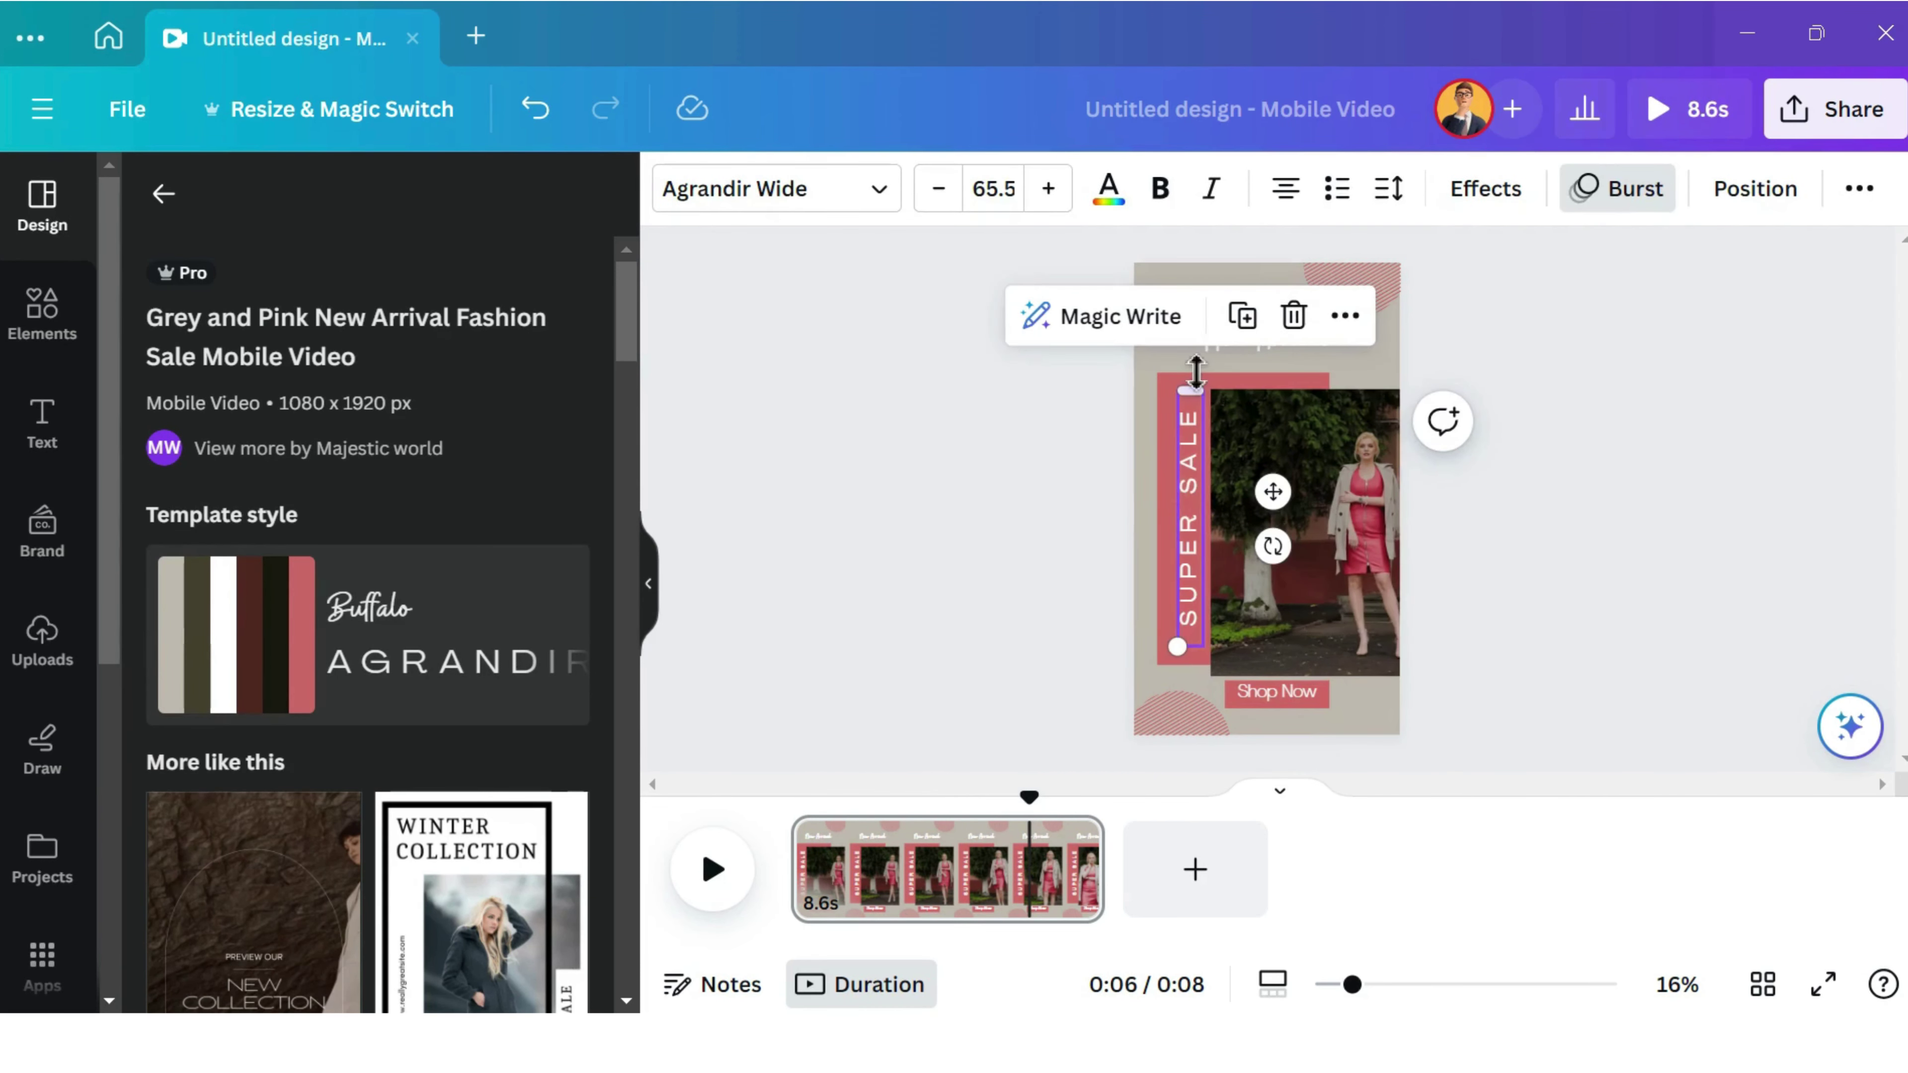
click(1219, 360)
click(1319, 290)
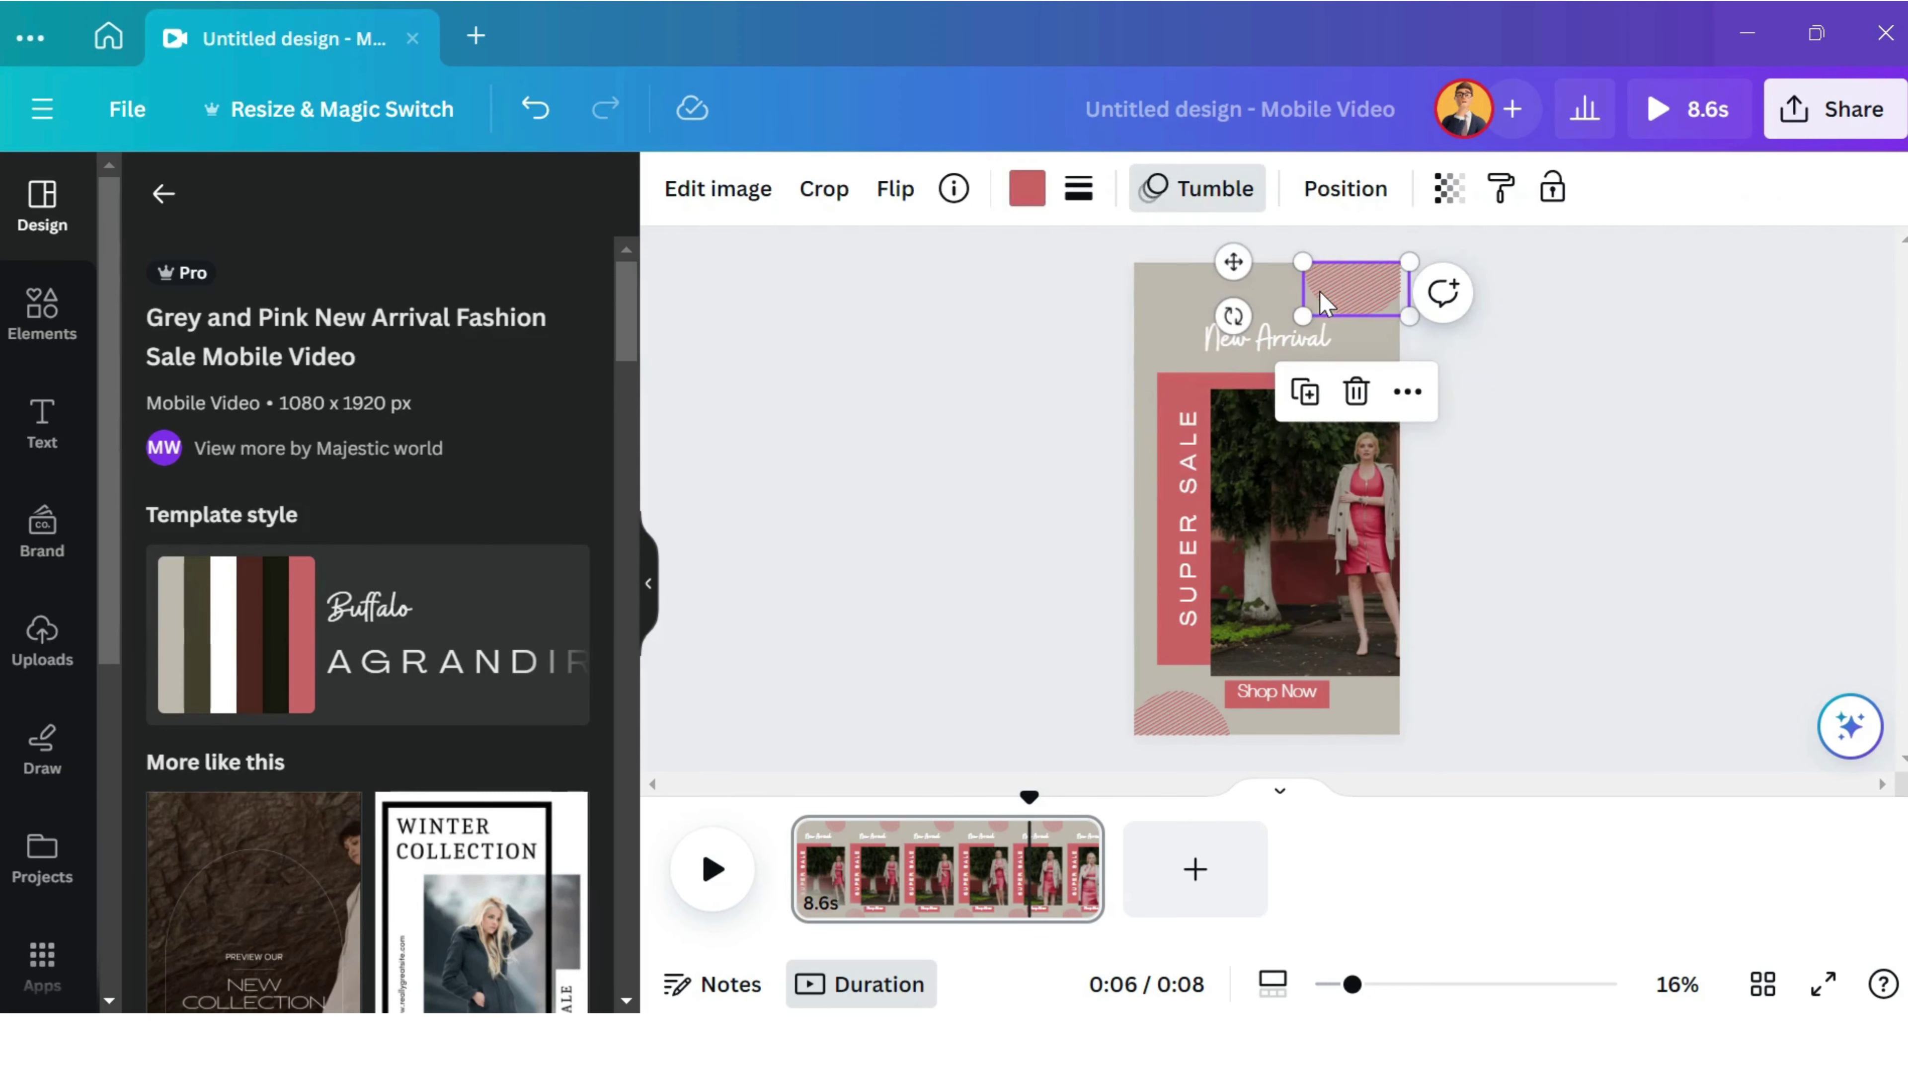
click(1298, 484)
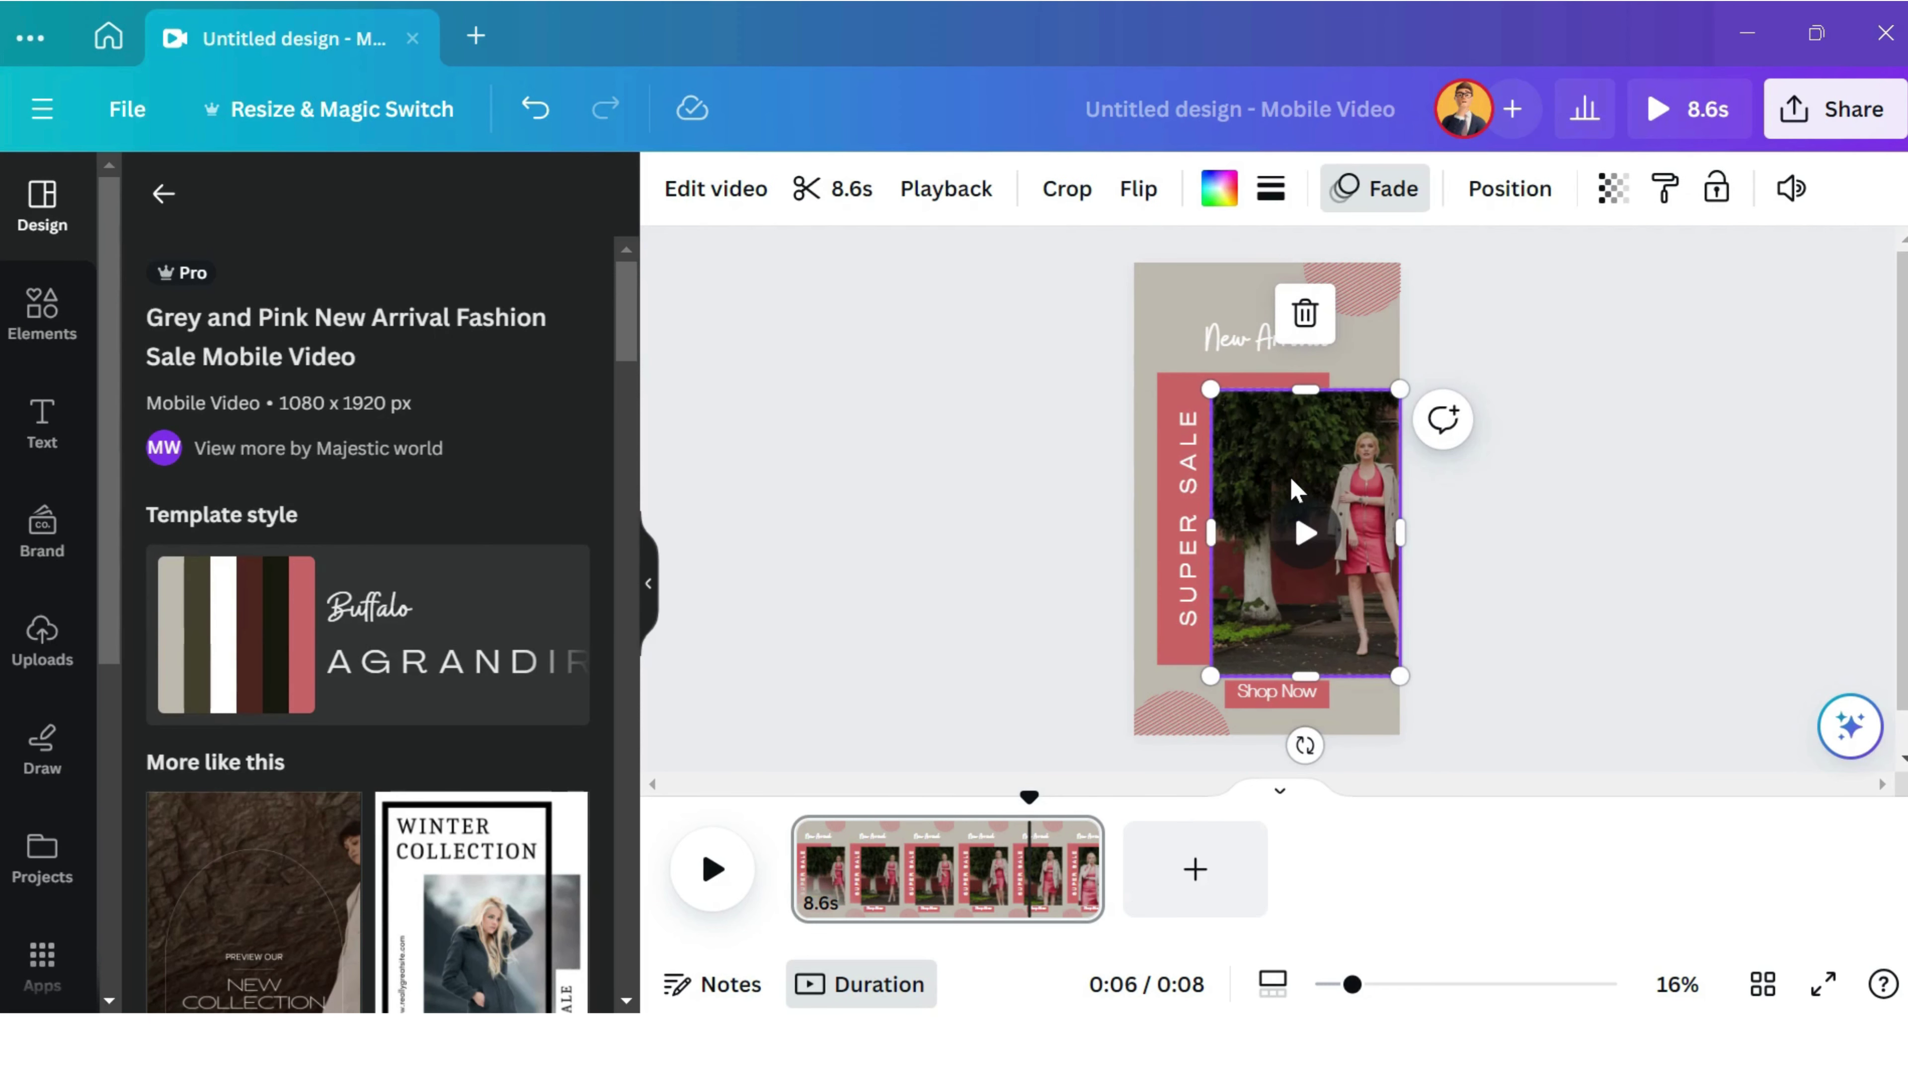
Change the font of the "New Arrival" heading text to Archivo Black.
drag(1363, 992, 1382, 993)
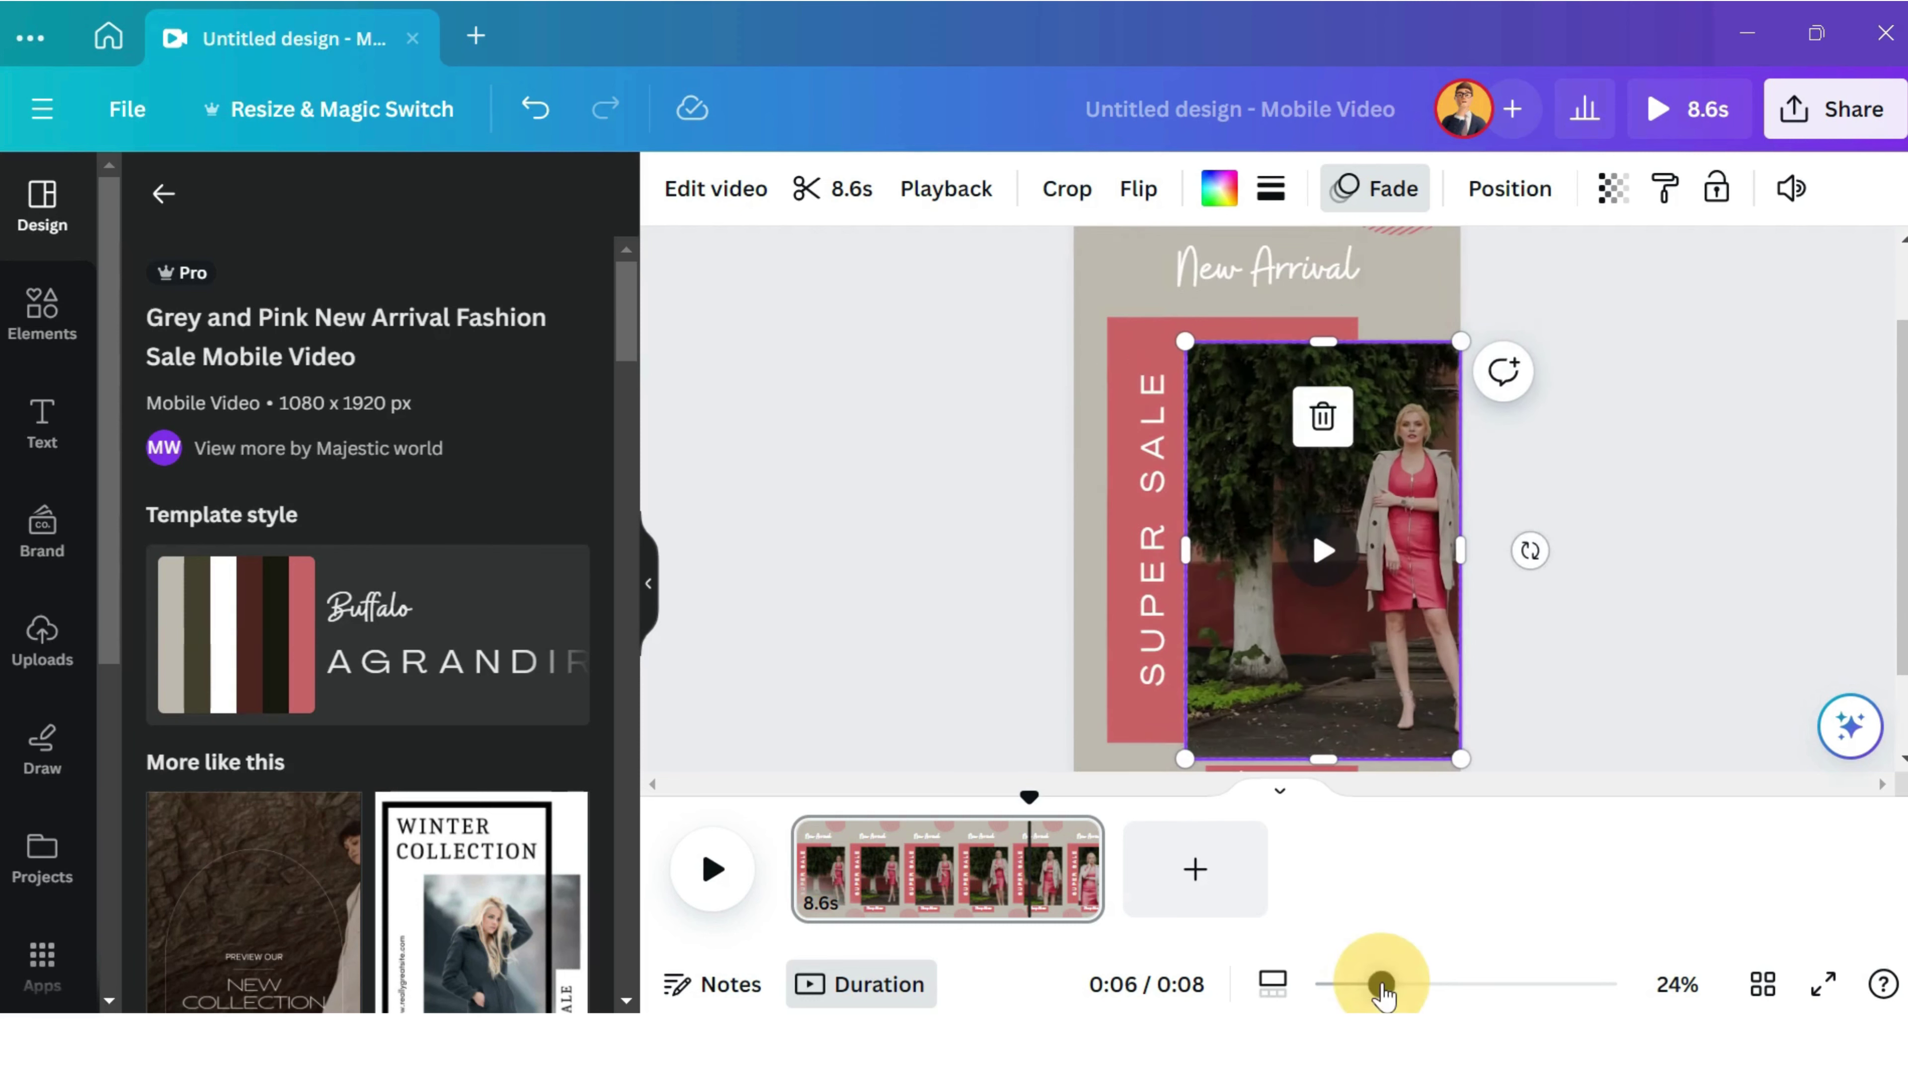
scroll(1379, 477, down, 1)
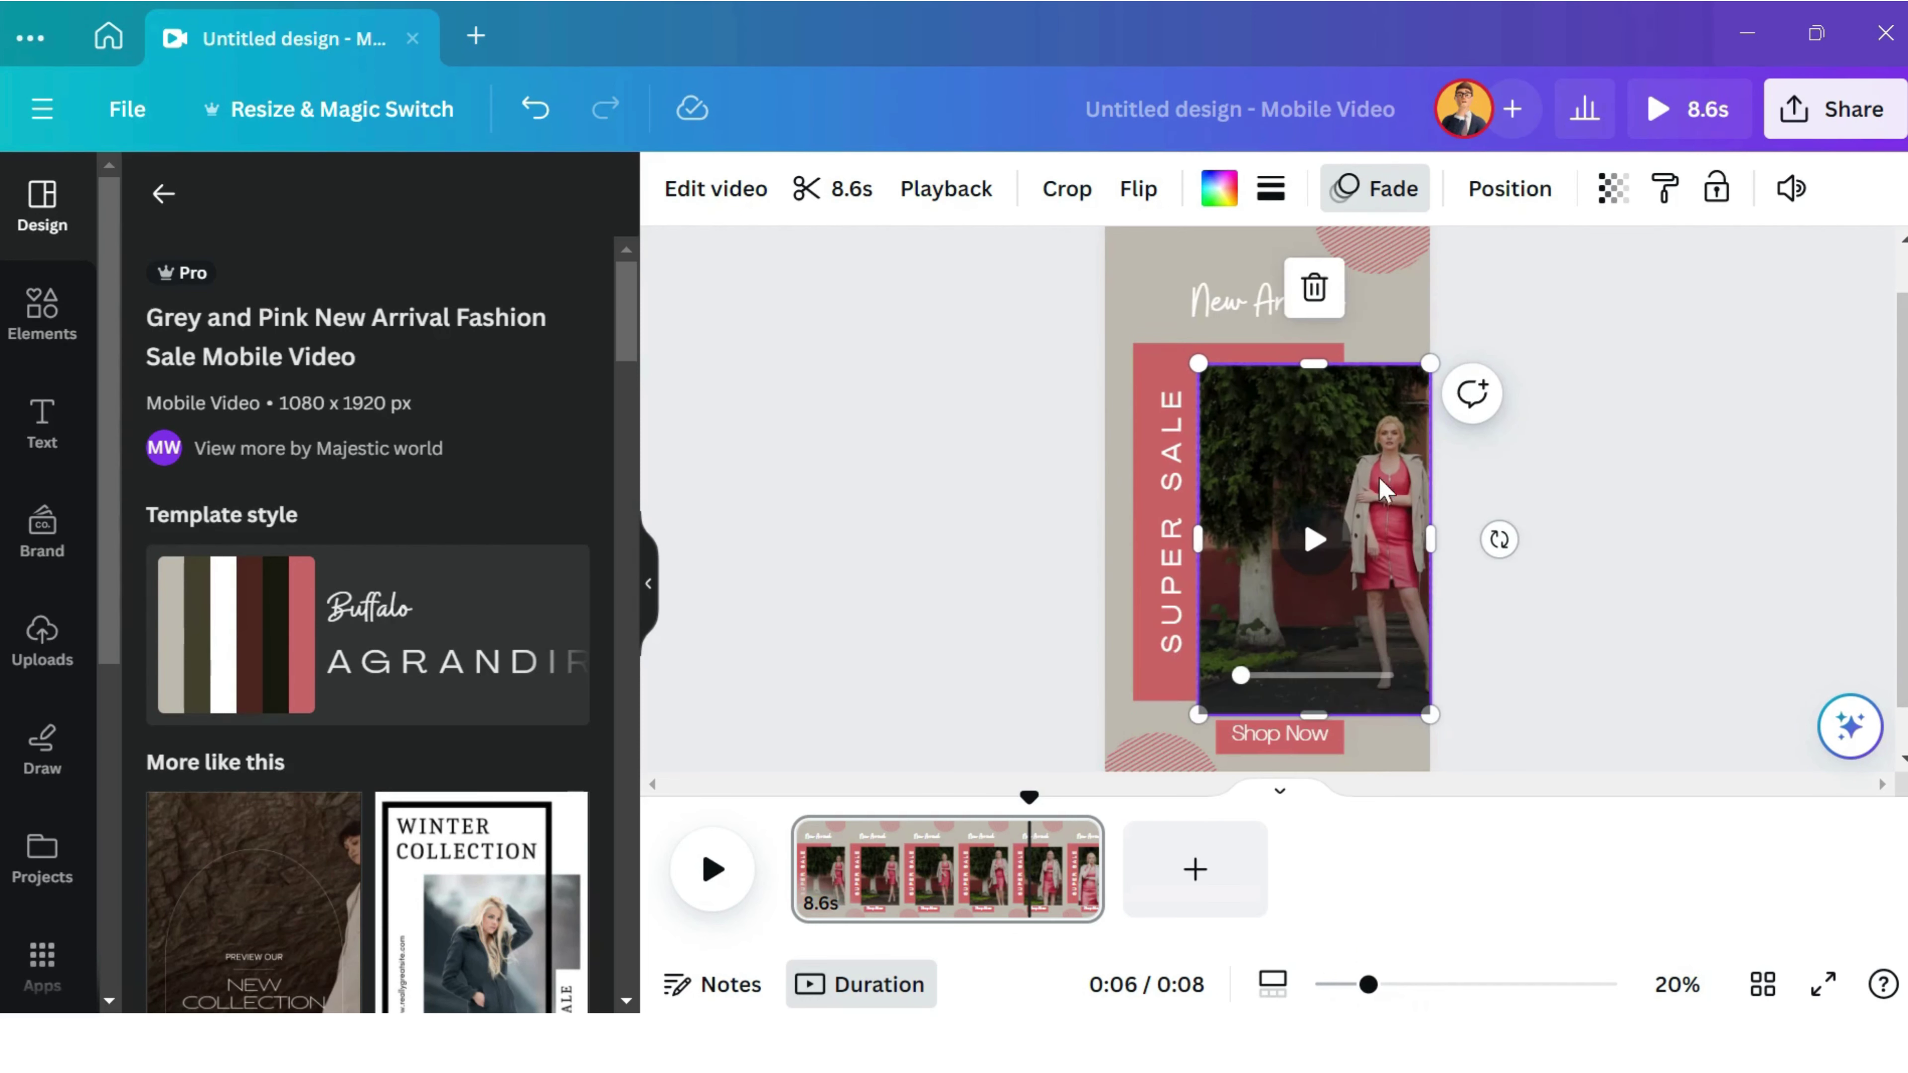
click(1222, 299)
double_click(1227, 299)
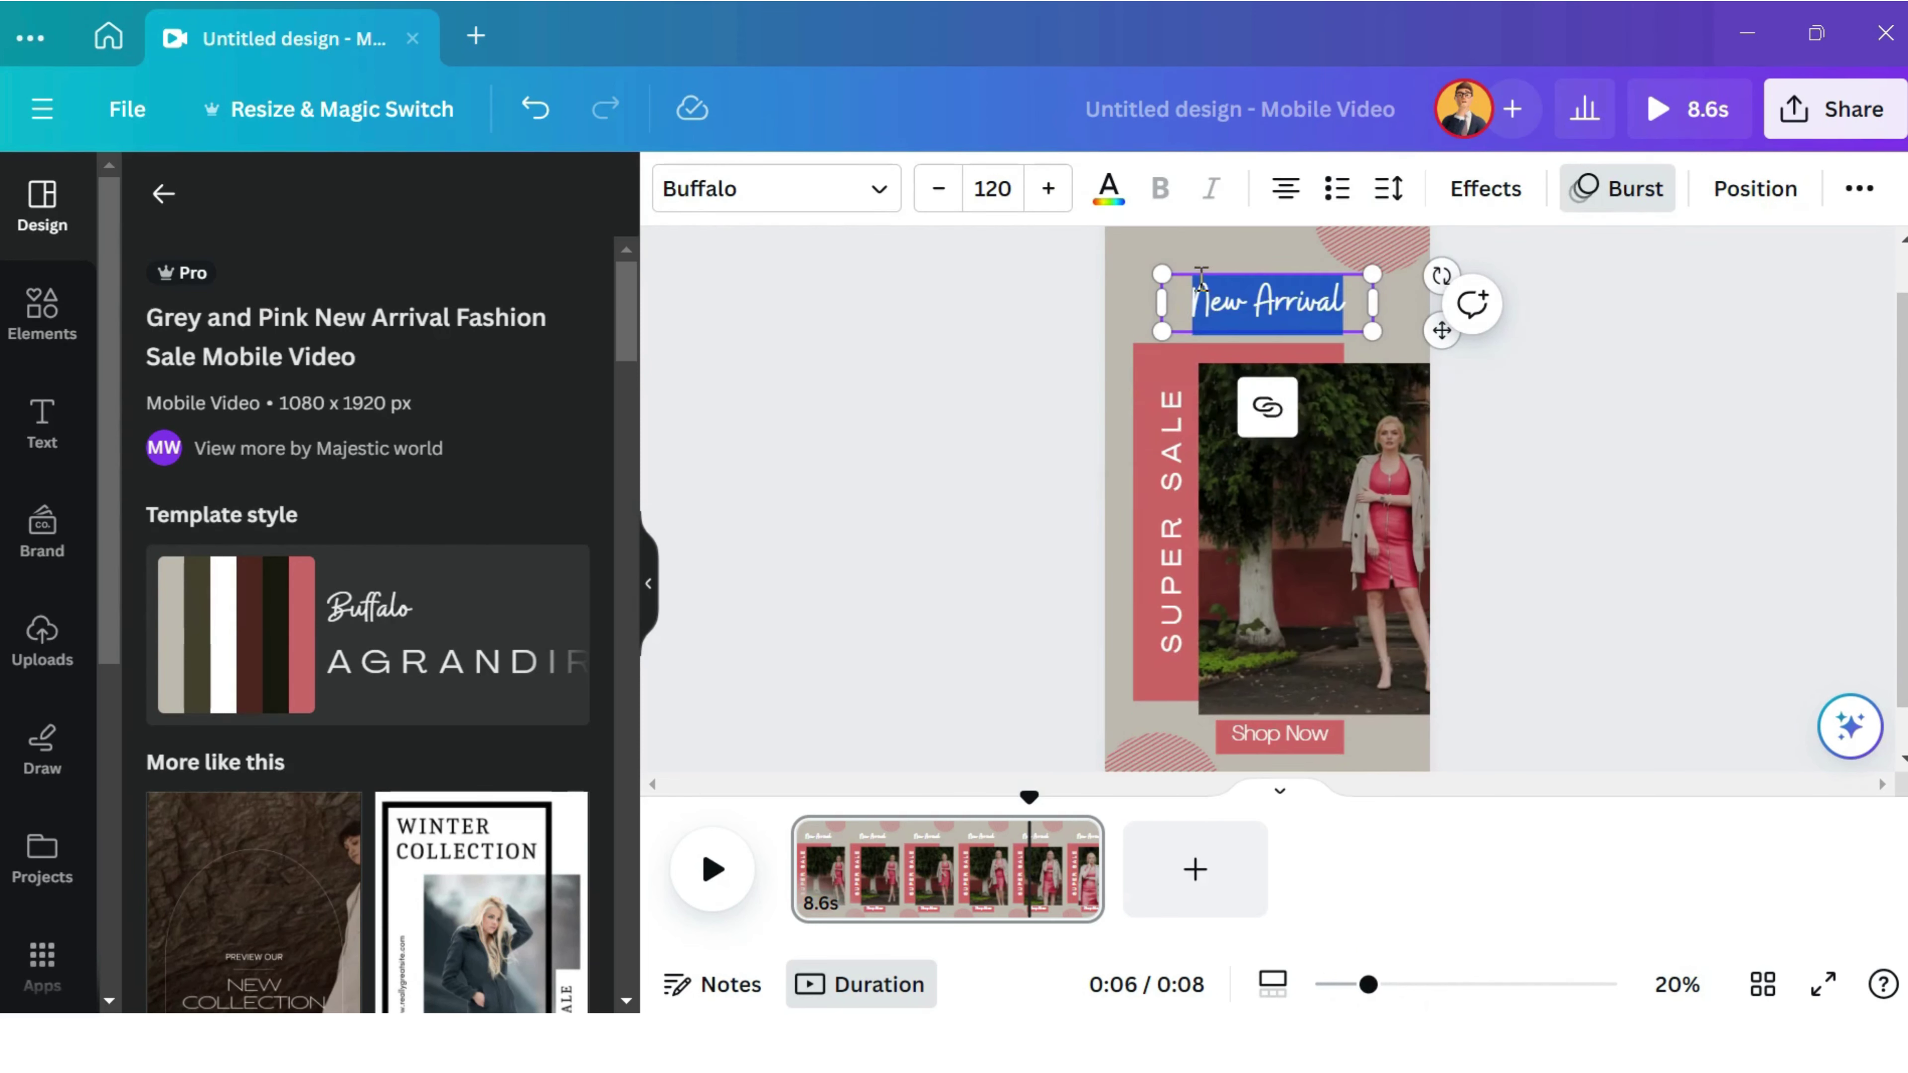
click(821, 197)
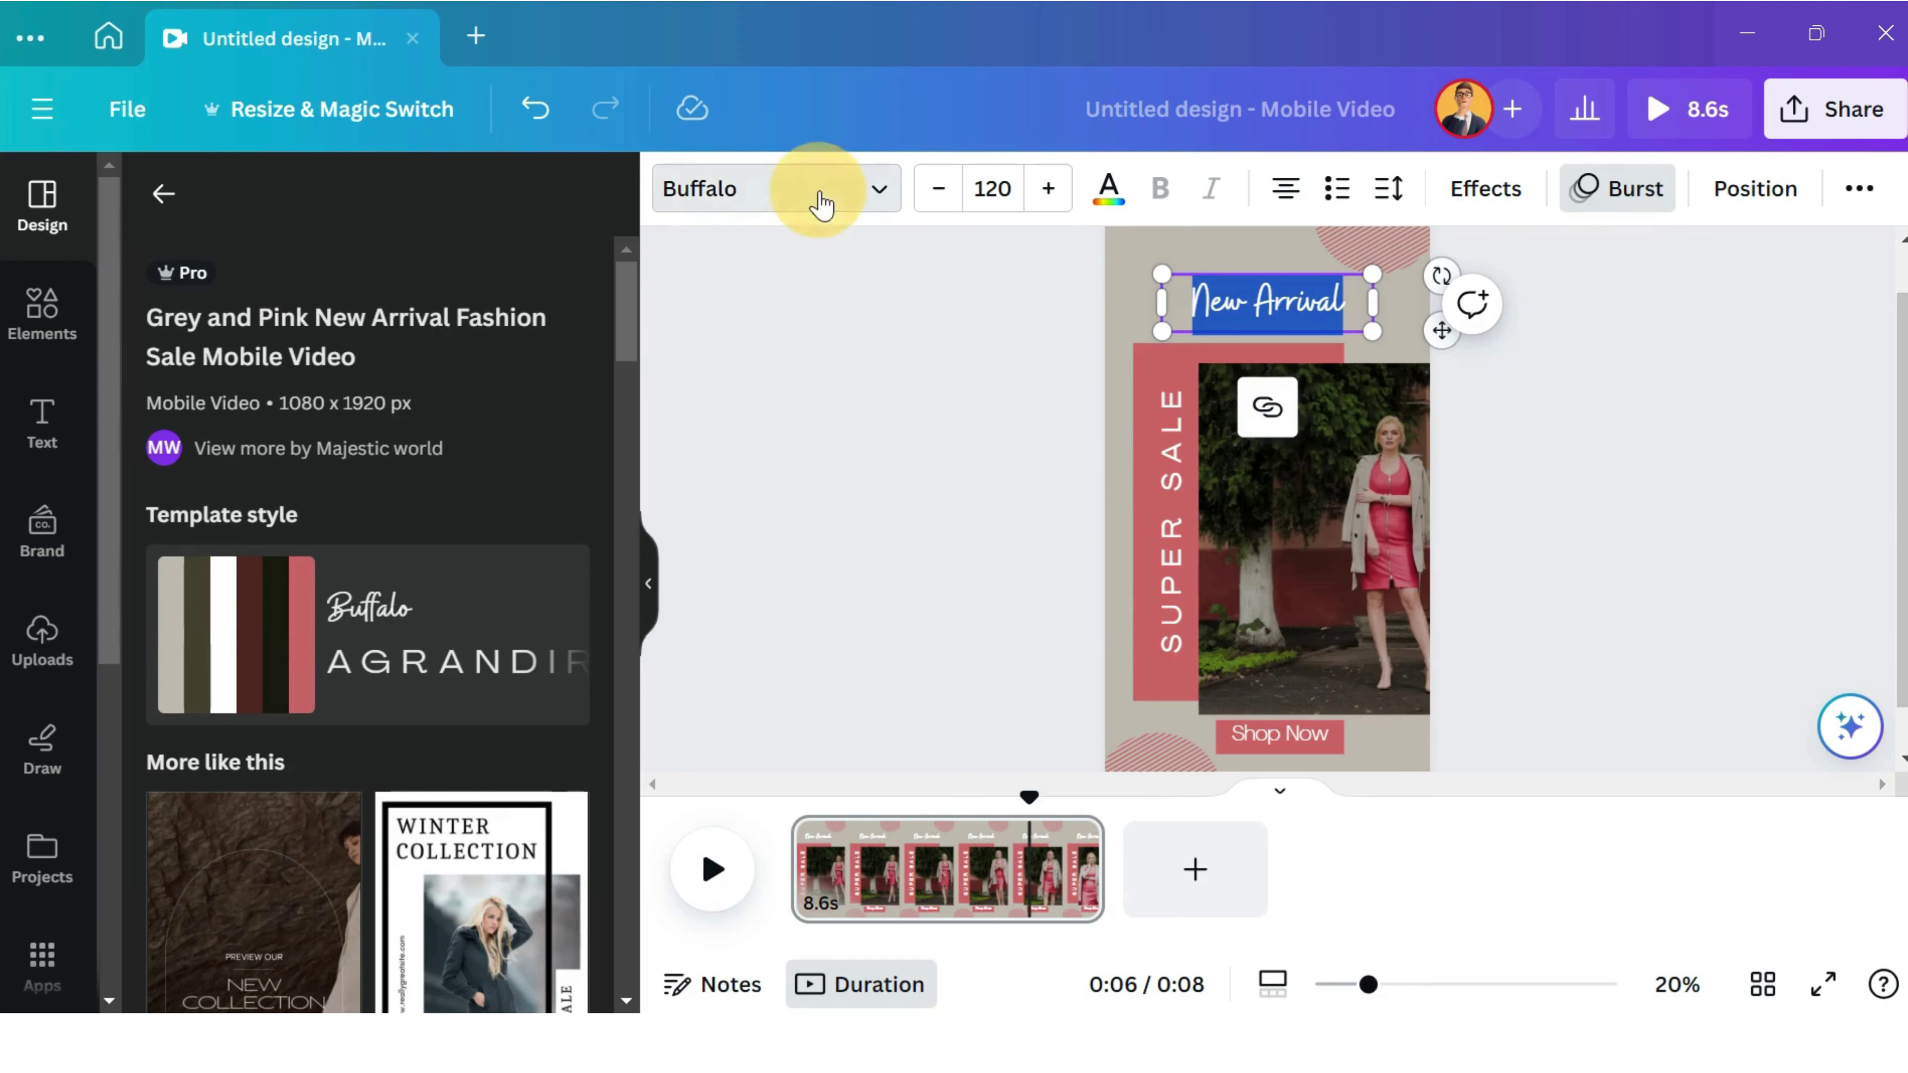
scroll(490, 460, down, 3)
scroll(492, 465, down, 5)
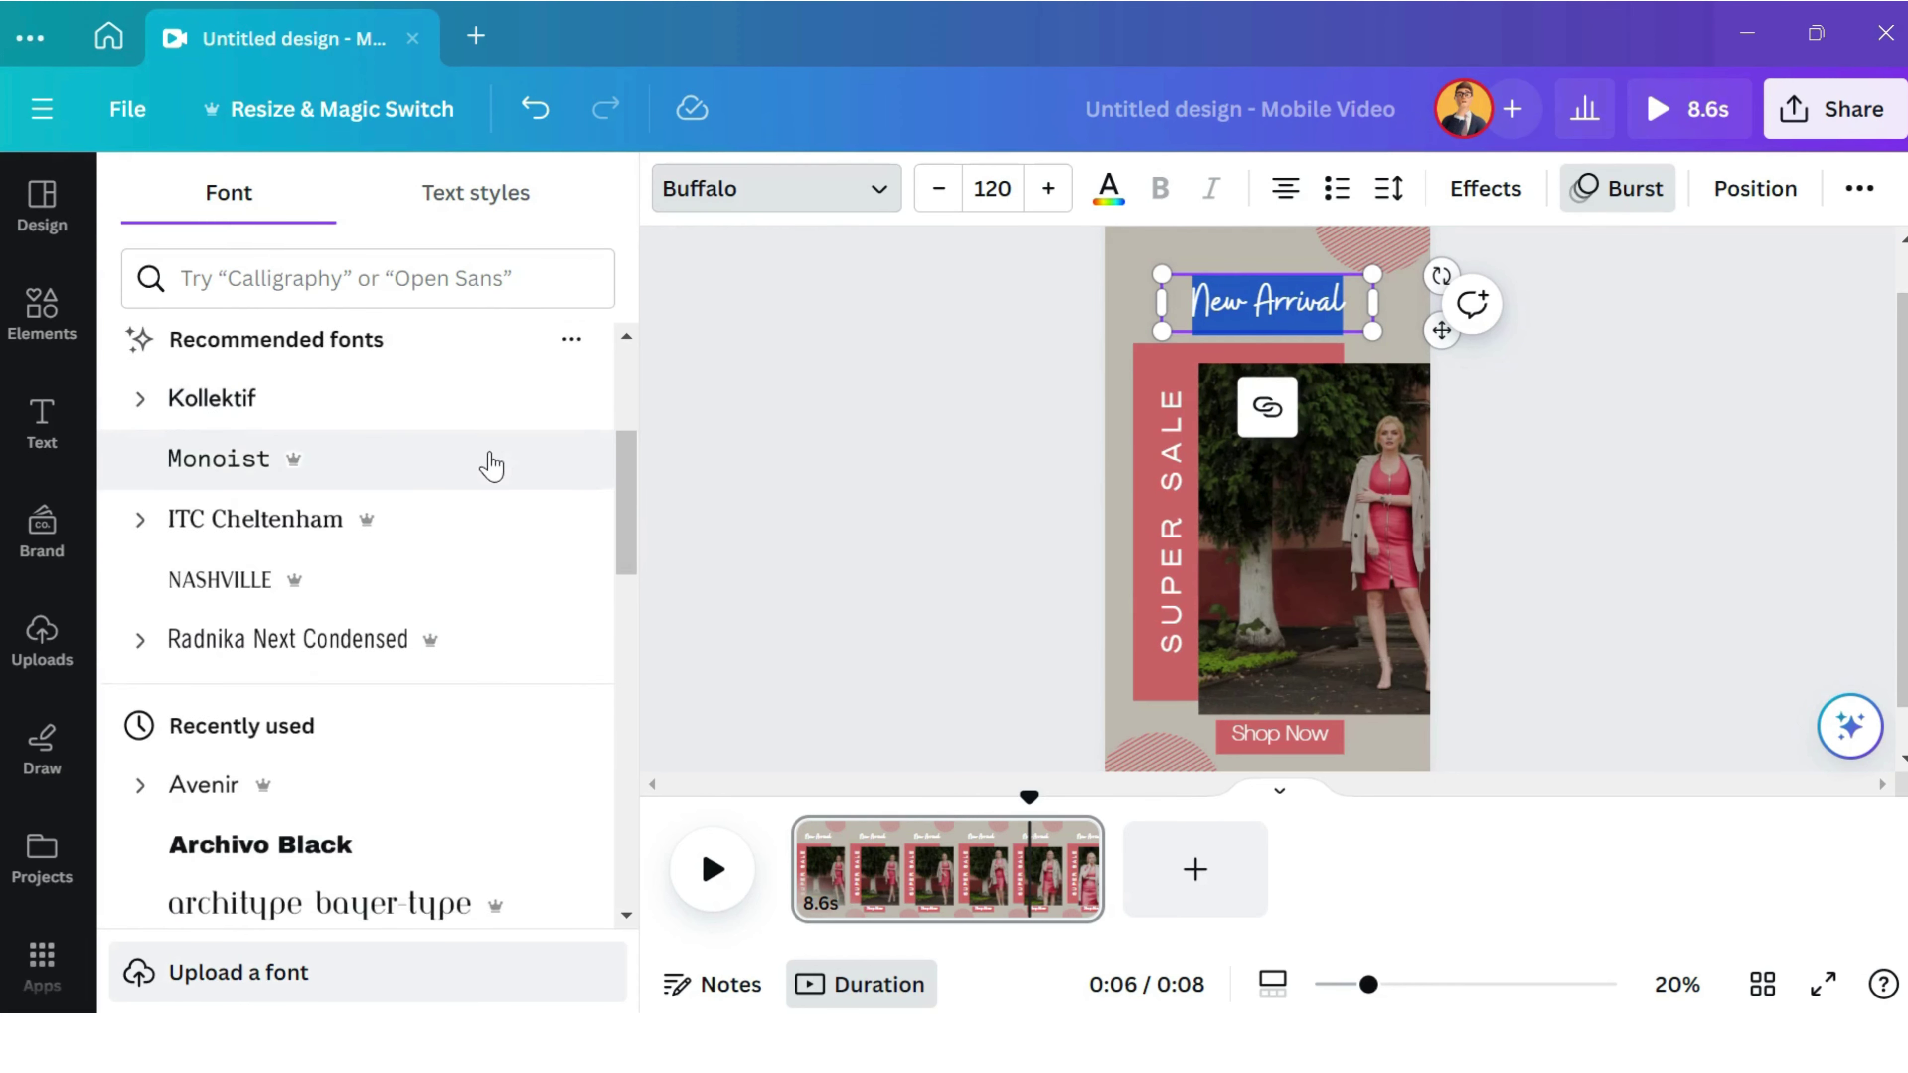
scroll(493, 472, down, 3)
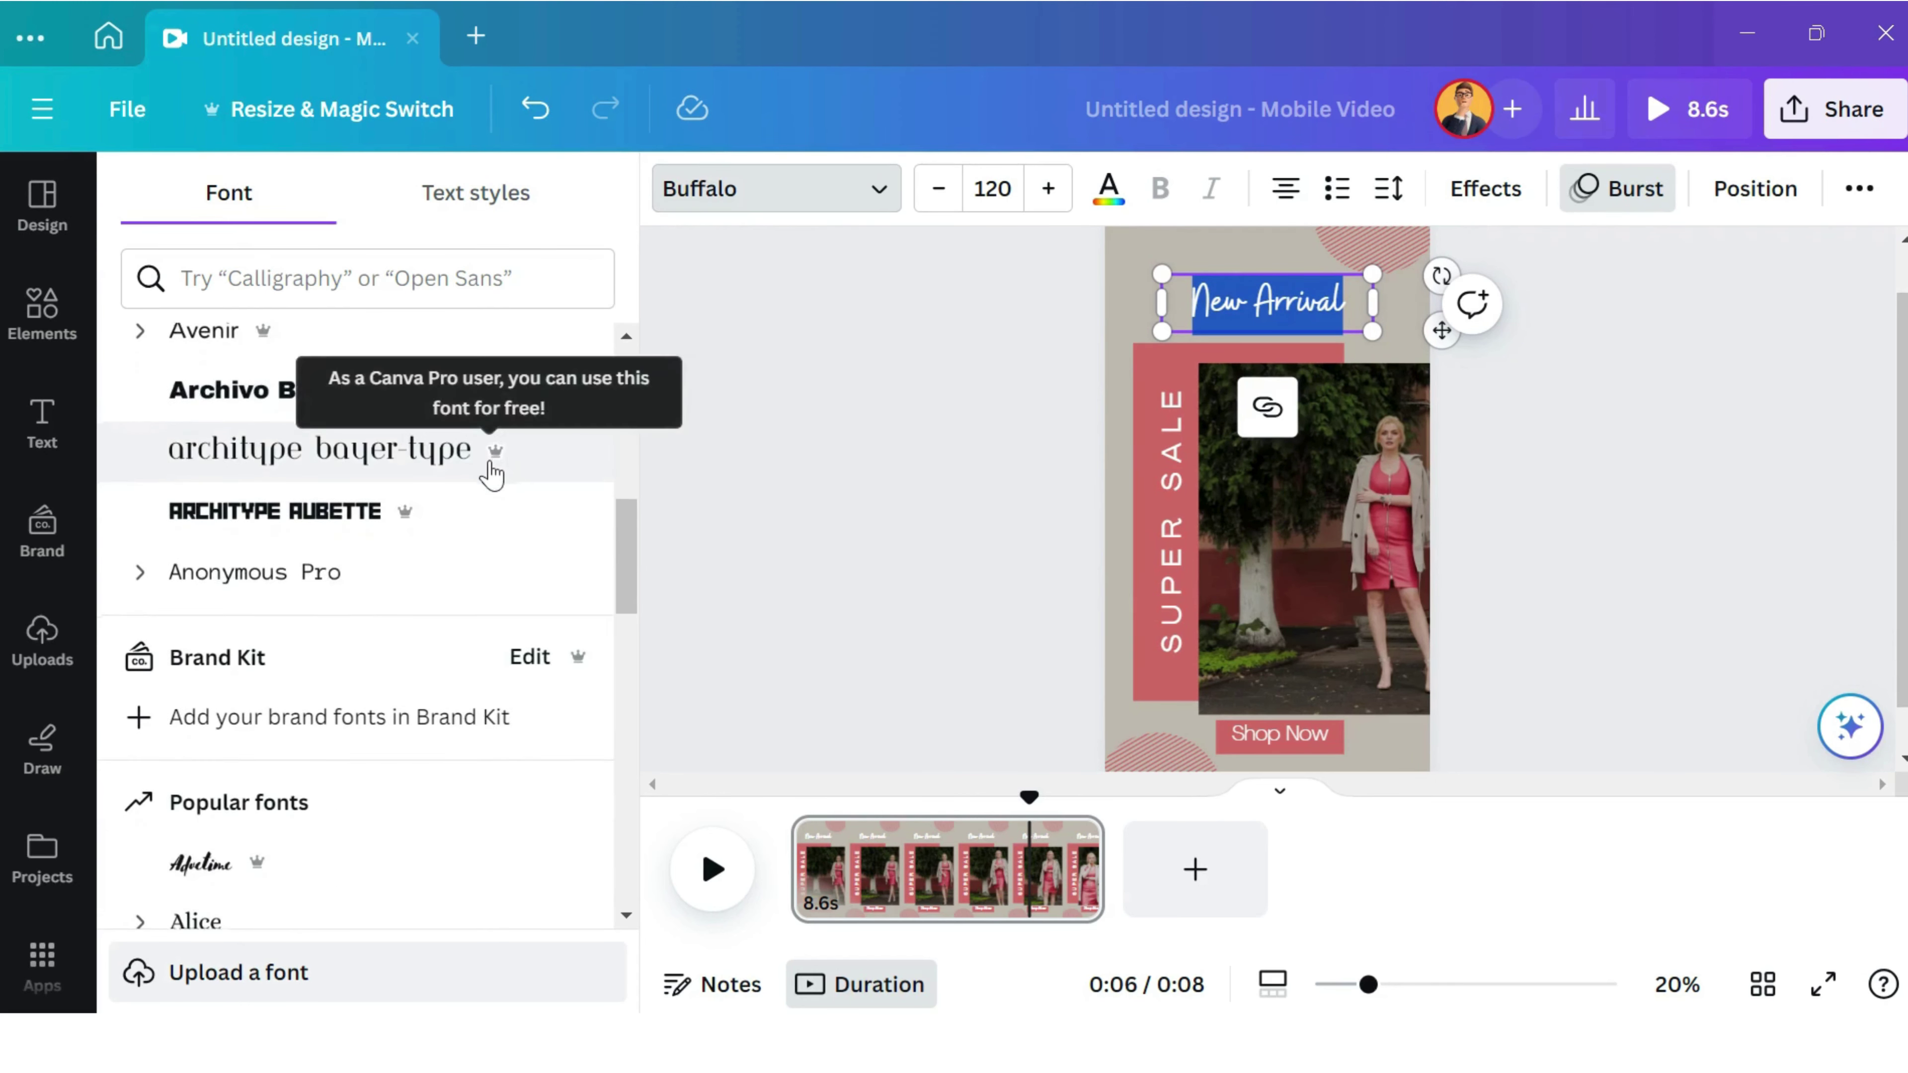
scroll(492, 474, down, 8)
scroll(492, 473, down, 2)
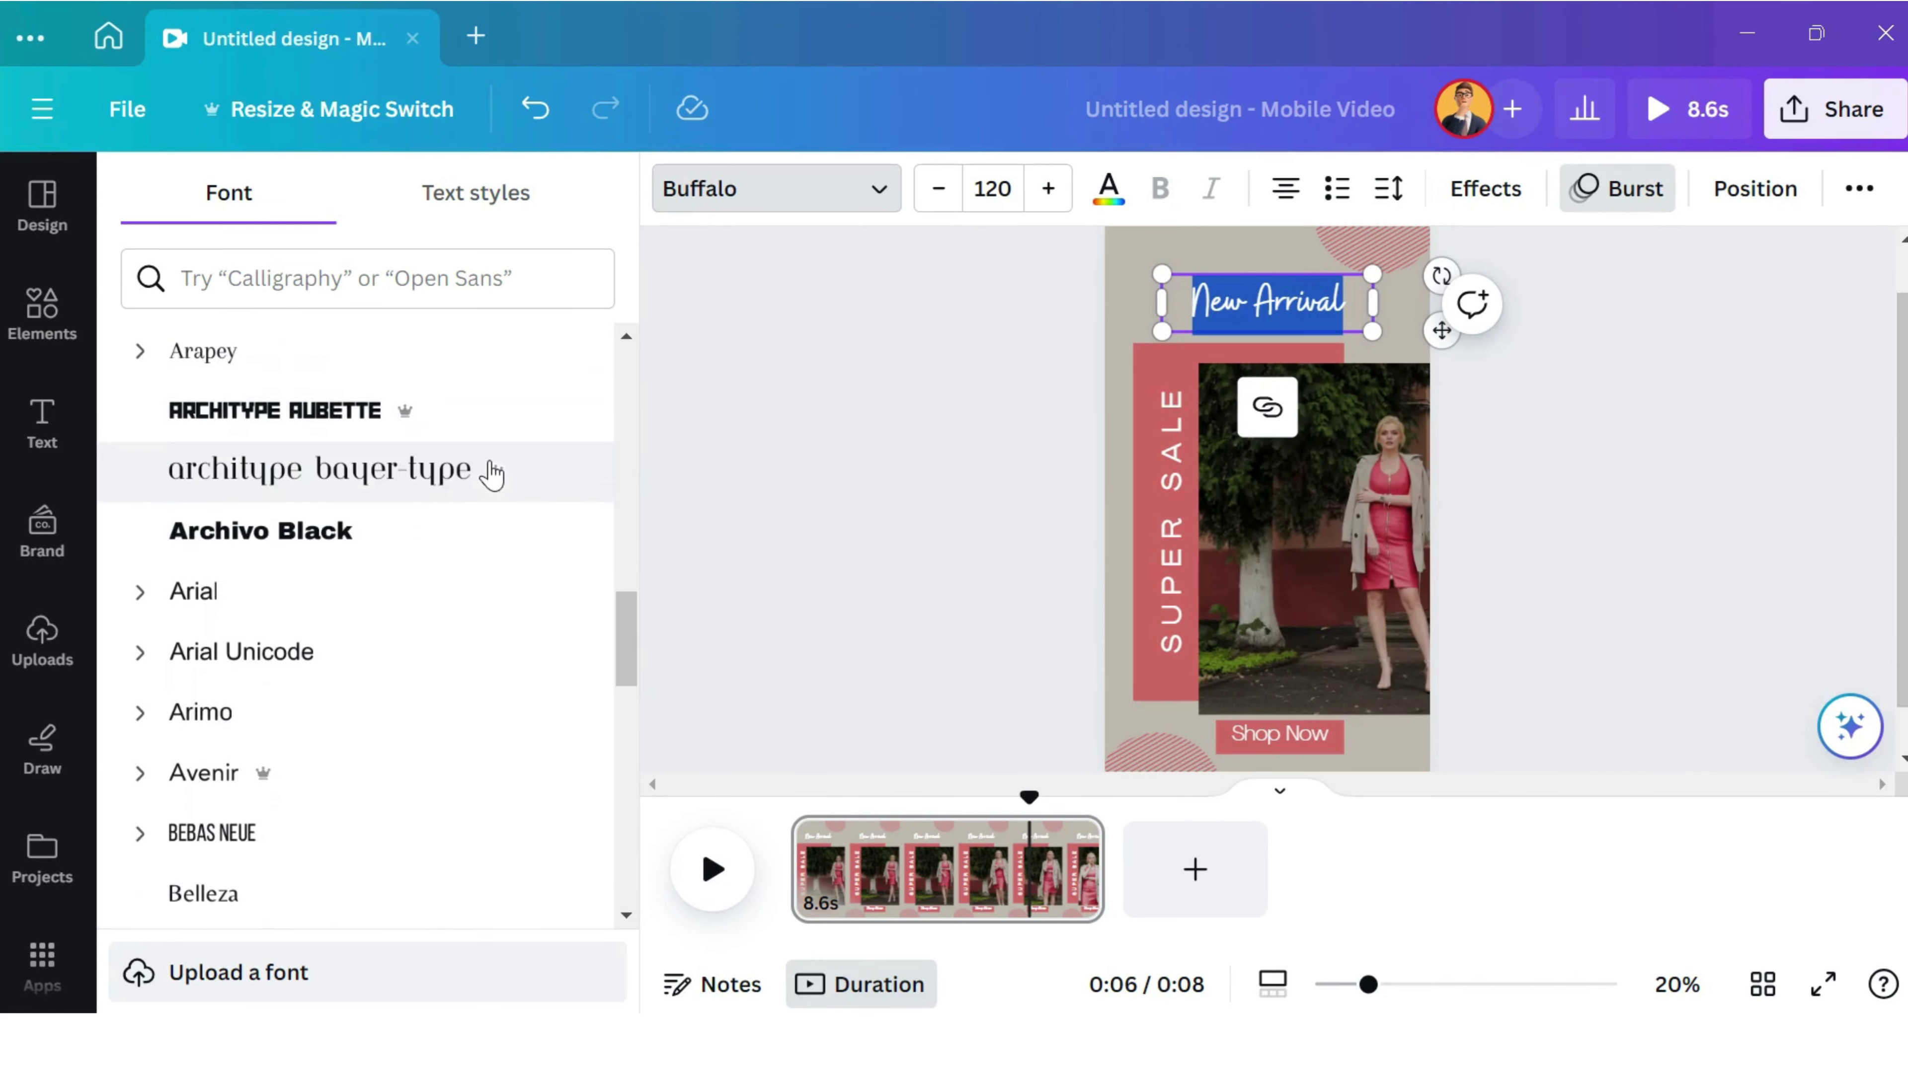
click(444, 528)
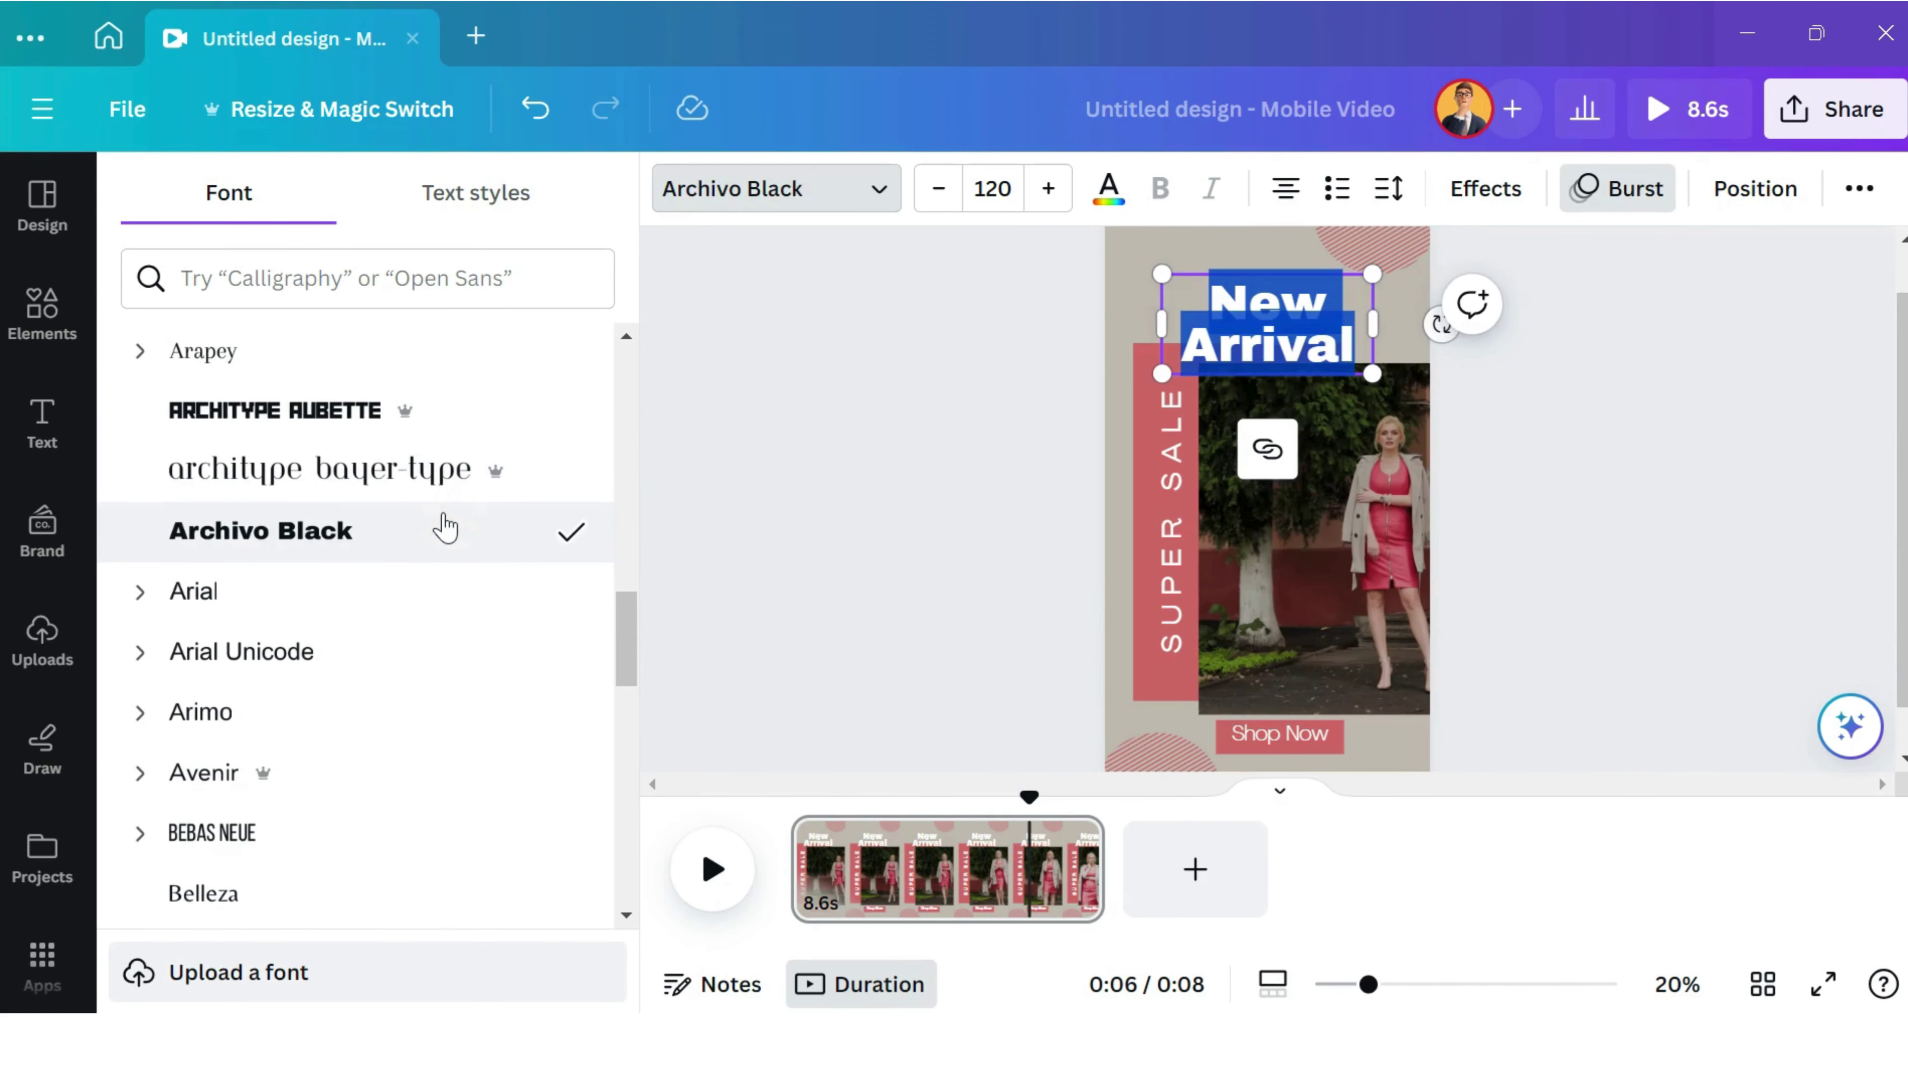
Try the Arimo, Avenir, Bebas Neue and Belleza fonts on the "New Arrival" heading.
scroll(443, 528, down, 2)
click(366, 630)
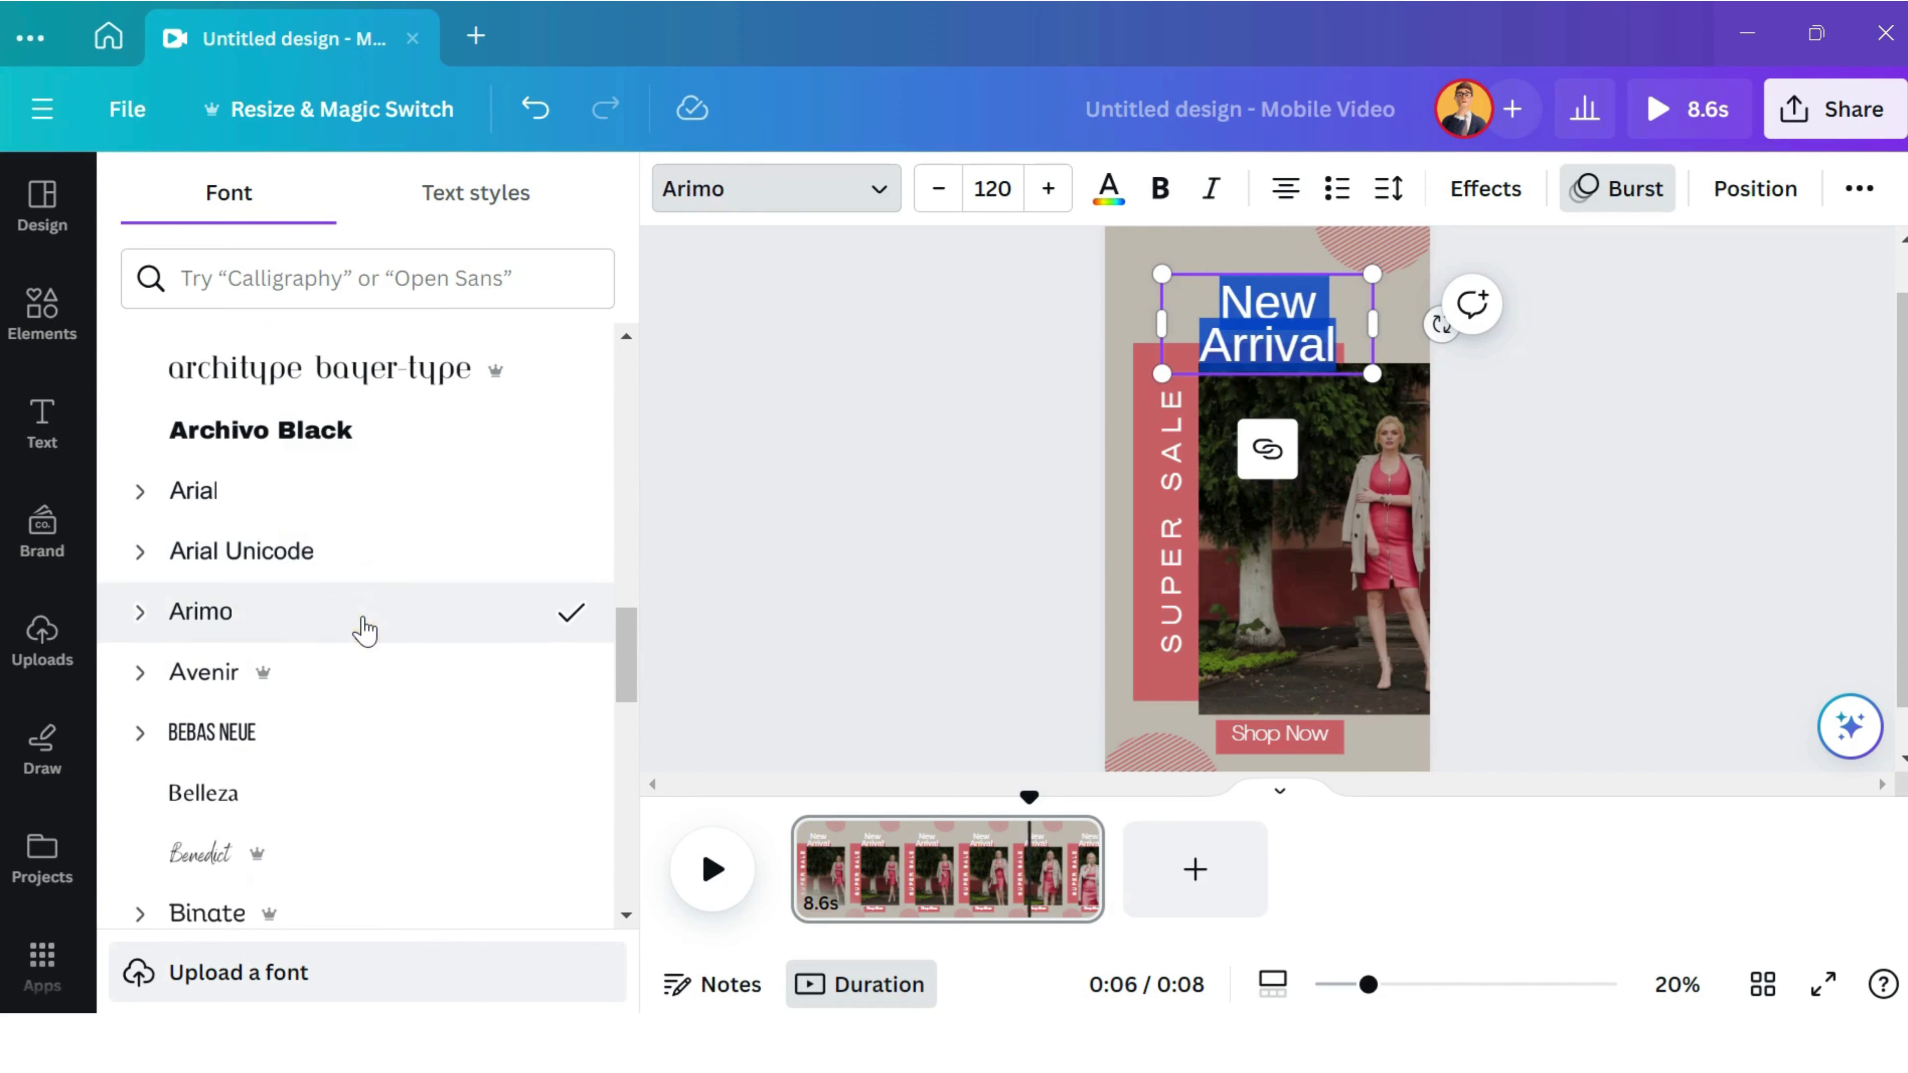
click(334, 702)
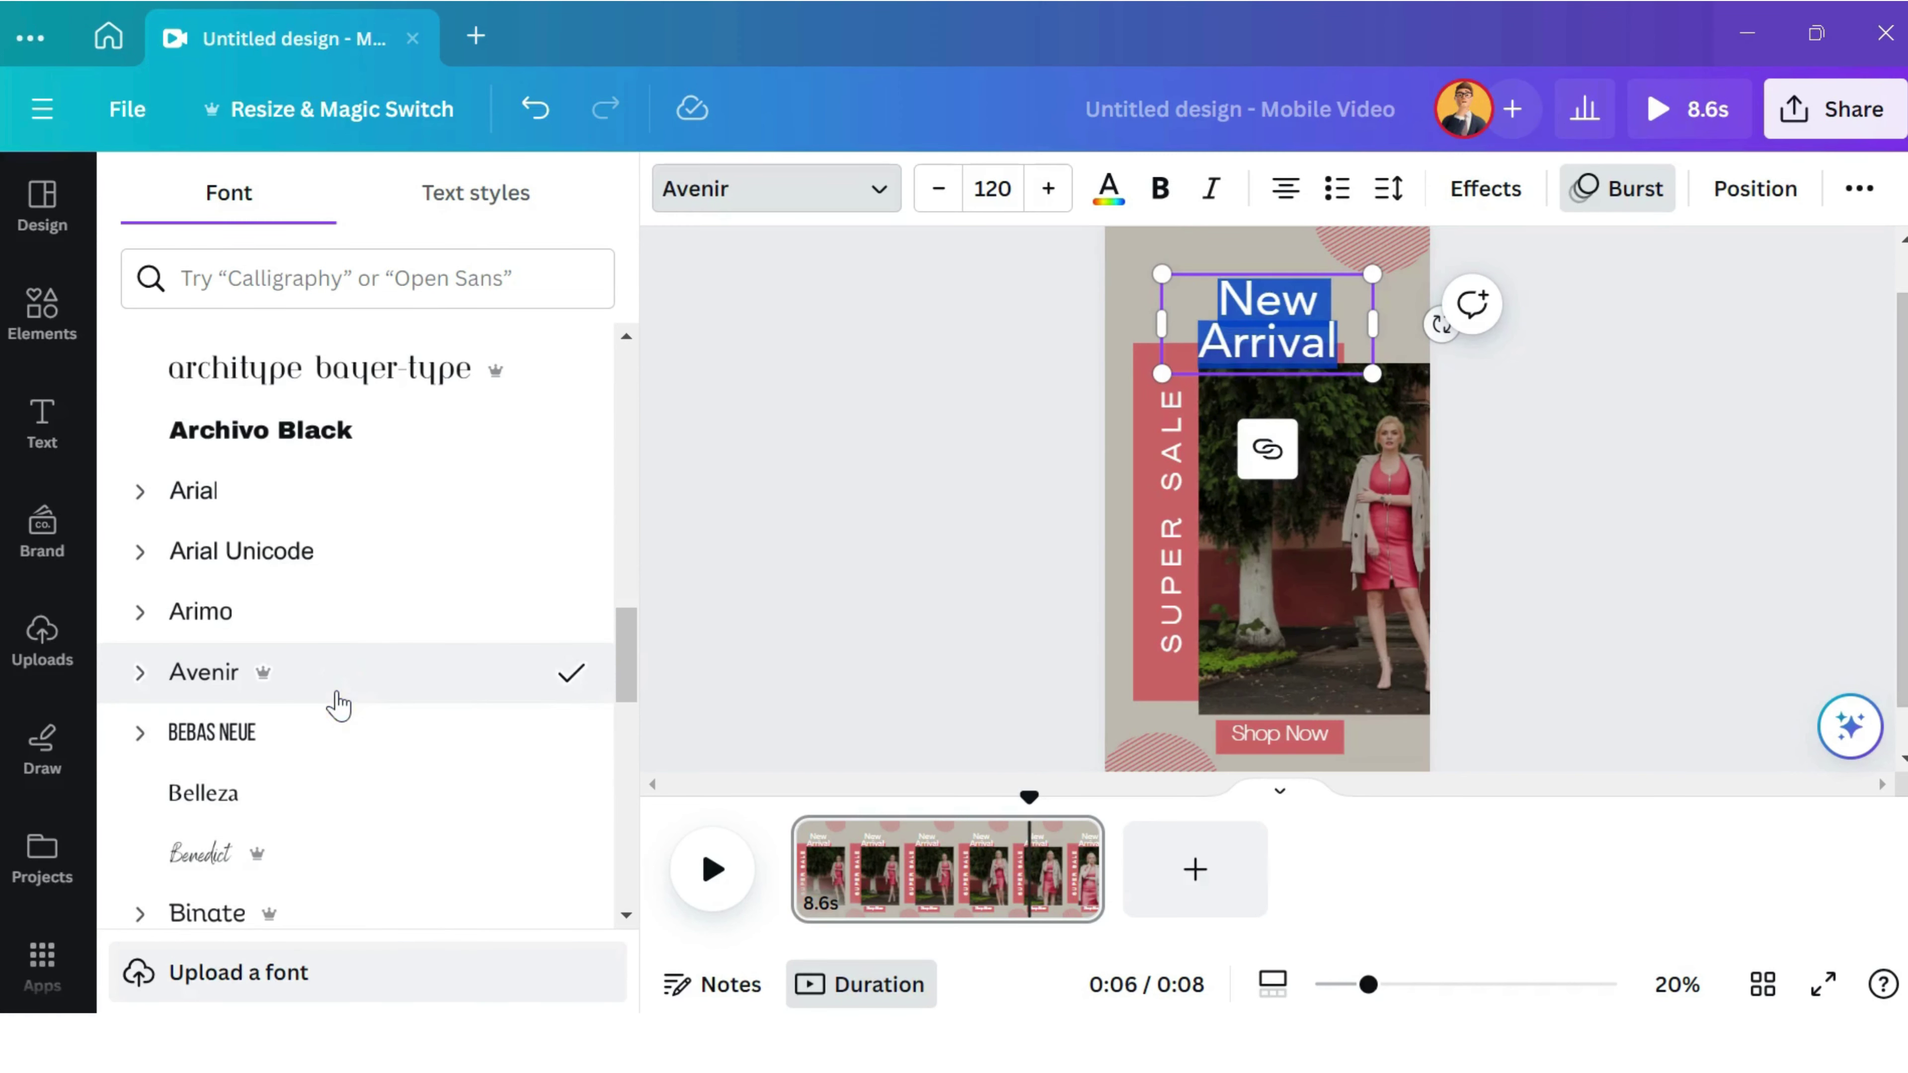
click(325, 754)
scroll(344, 757, down, 3)
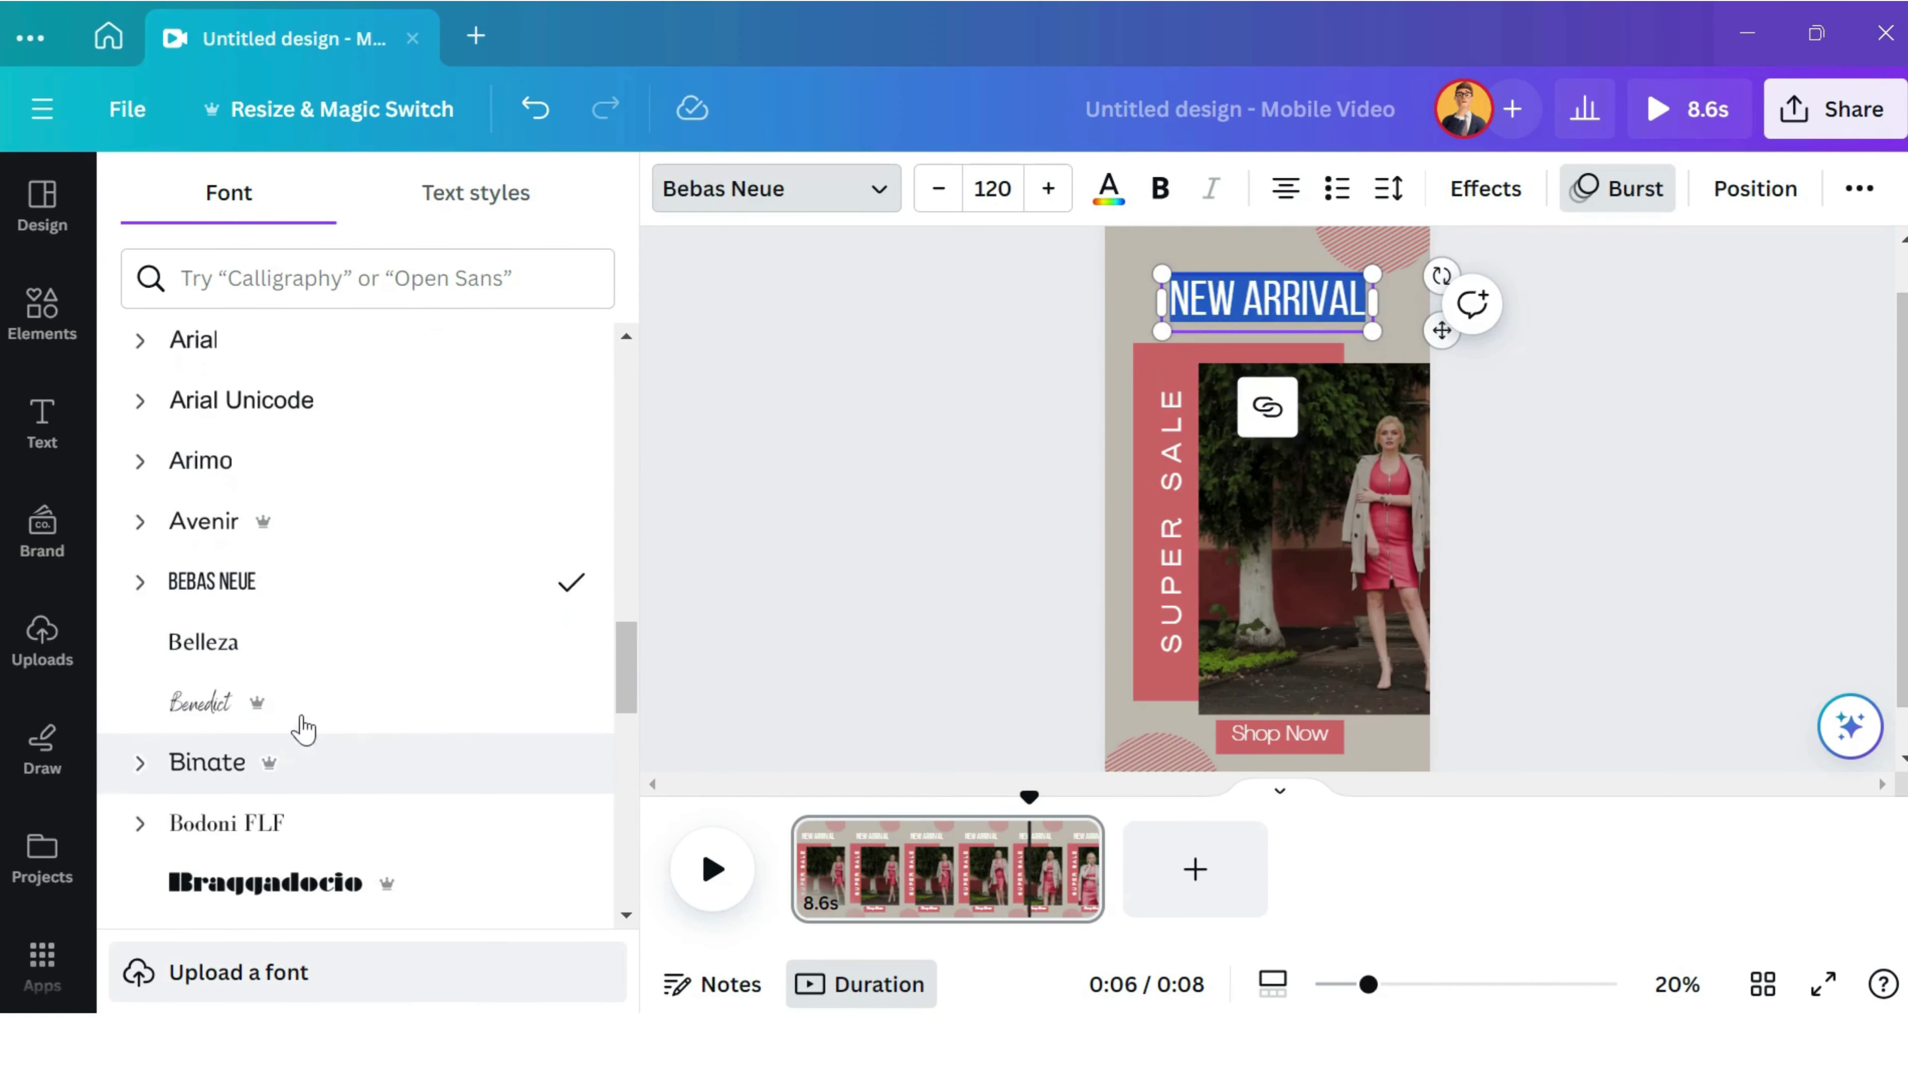
click(311, 653)
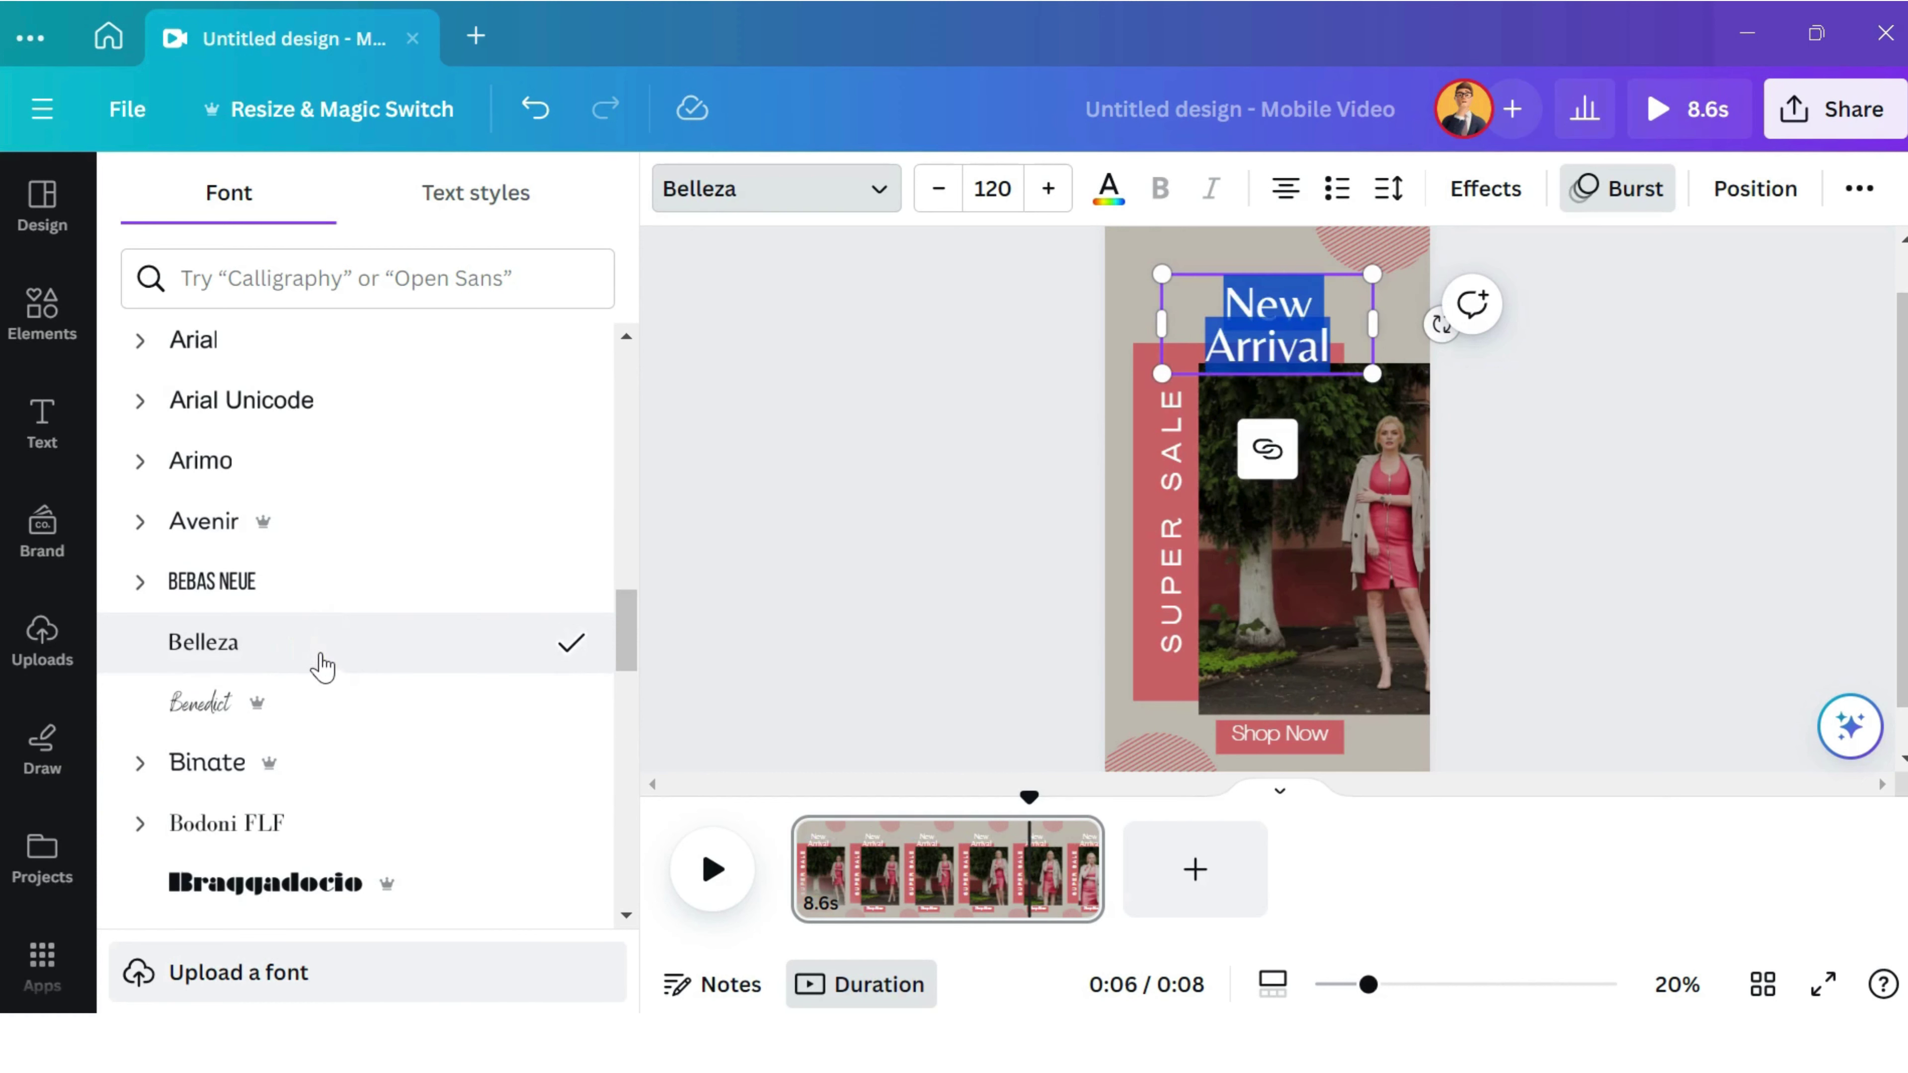
click(360, 604)
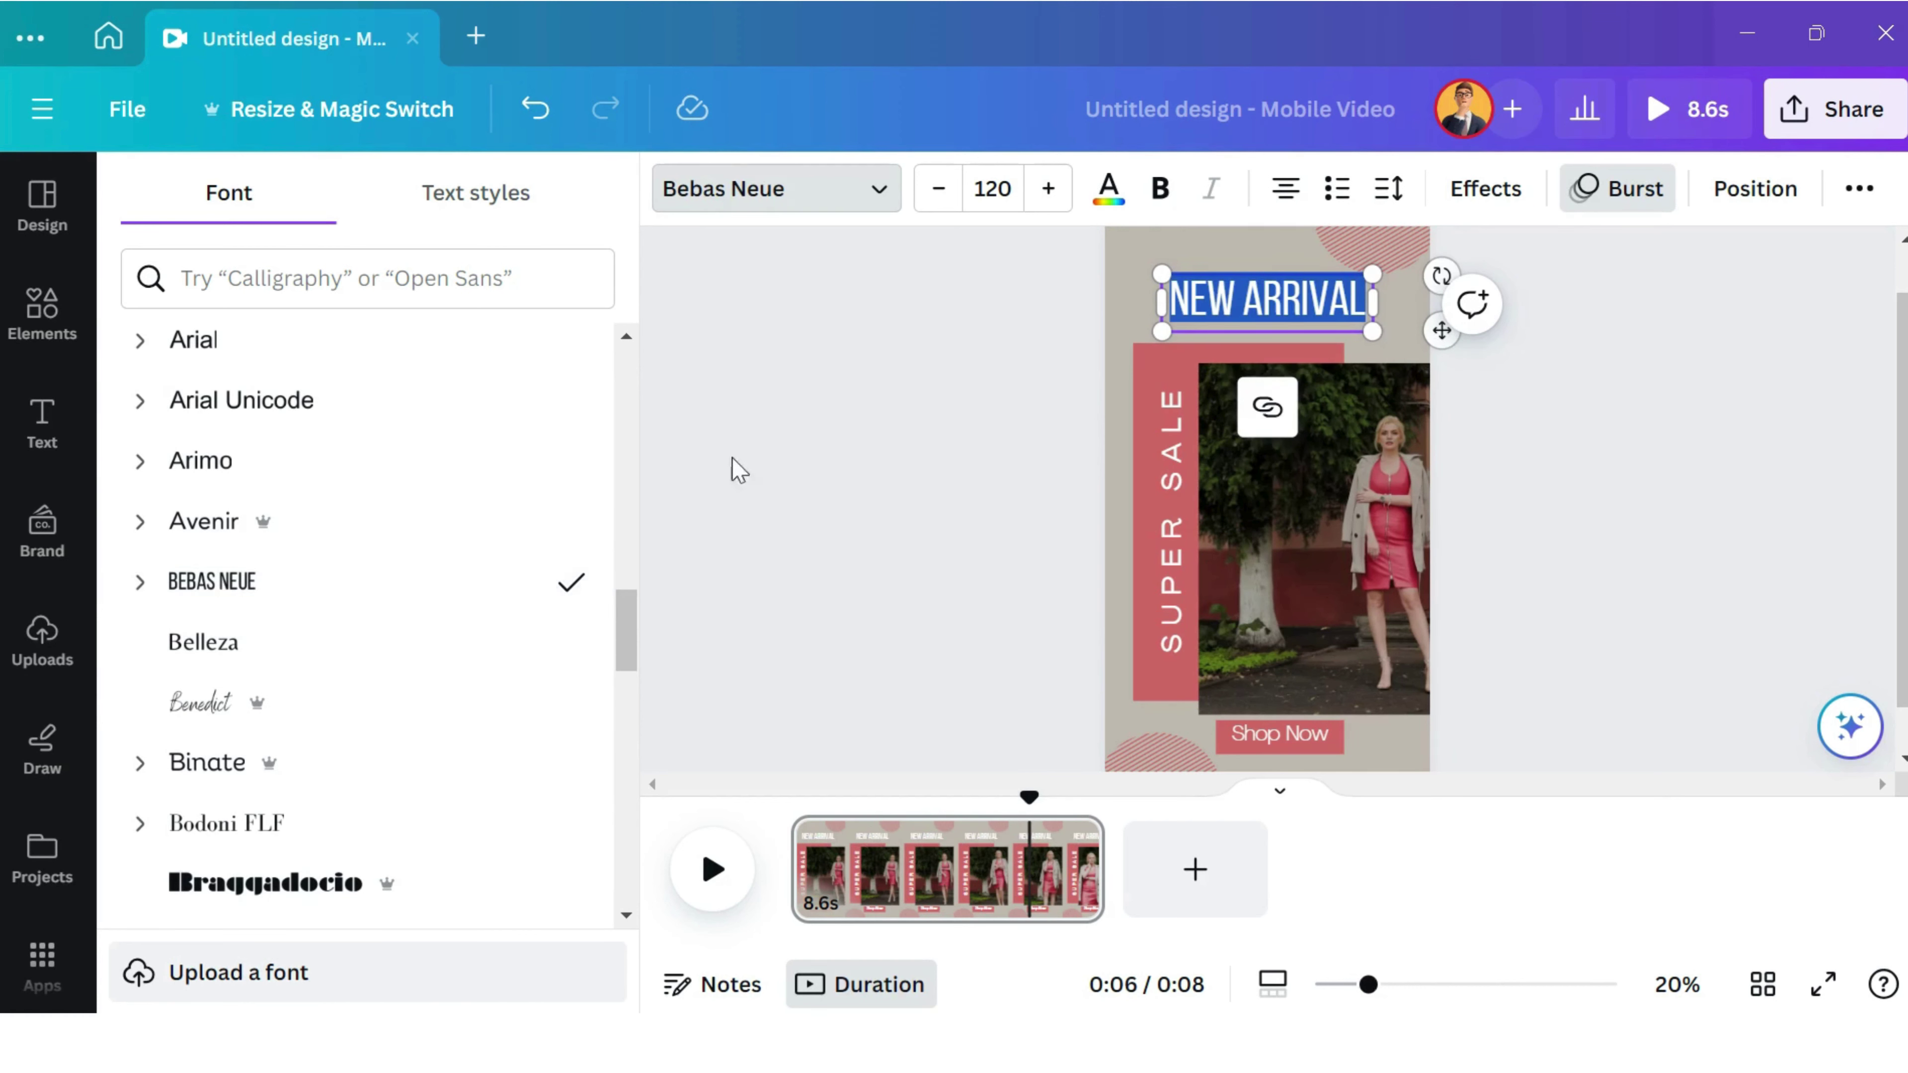
Set the "New Arrival" heading to the Bright font at size 125.
scroll(452, 592, down, 6)
click(443, 641)
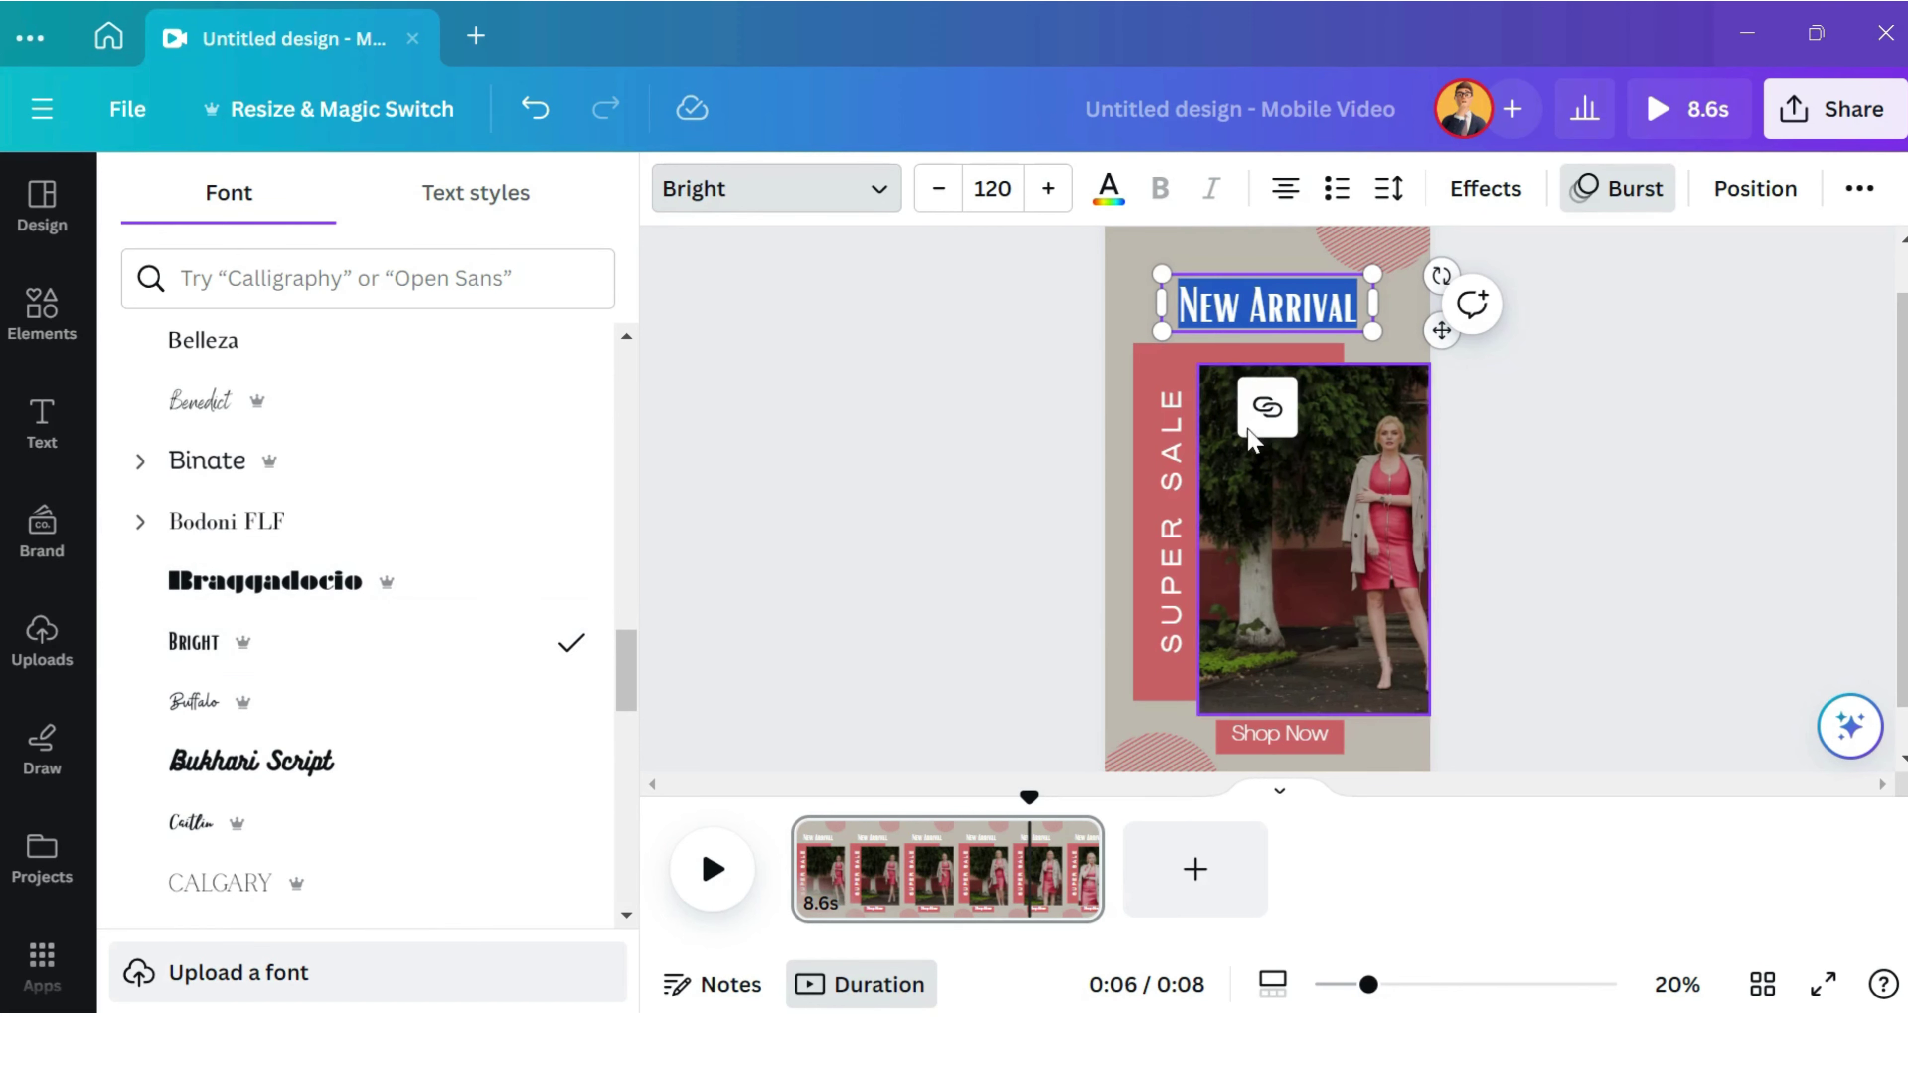
click(1050, 194)
click(1049, 194)
click(1049, 194)
click(1049, 193)
click(1049, 193)
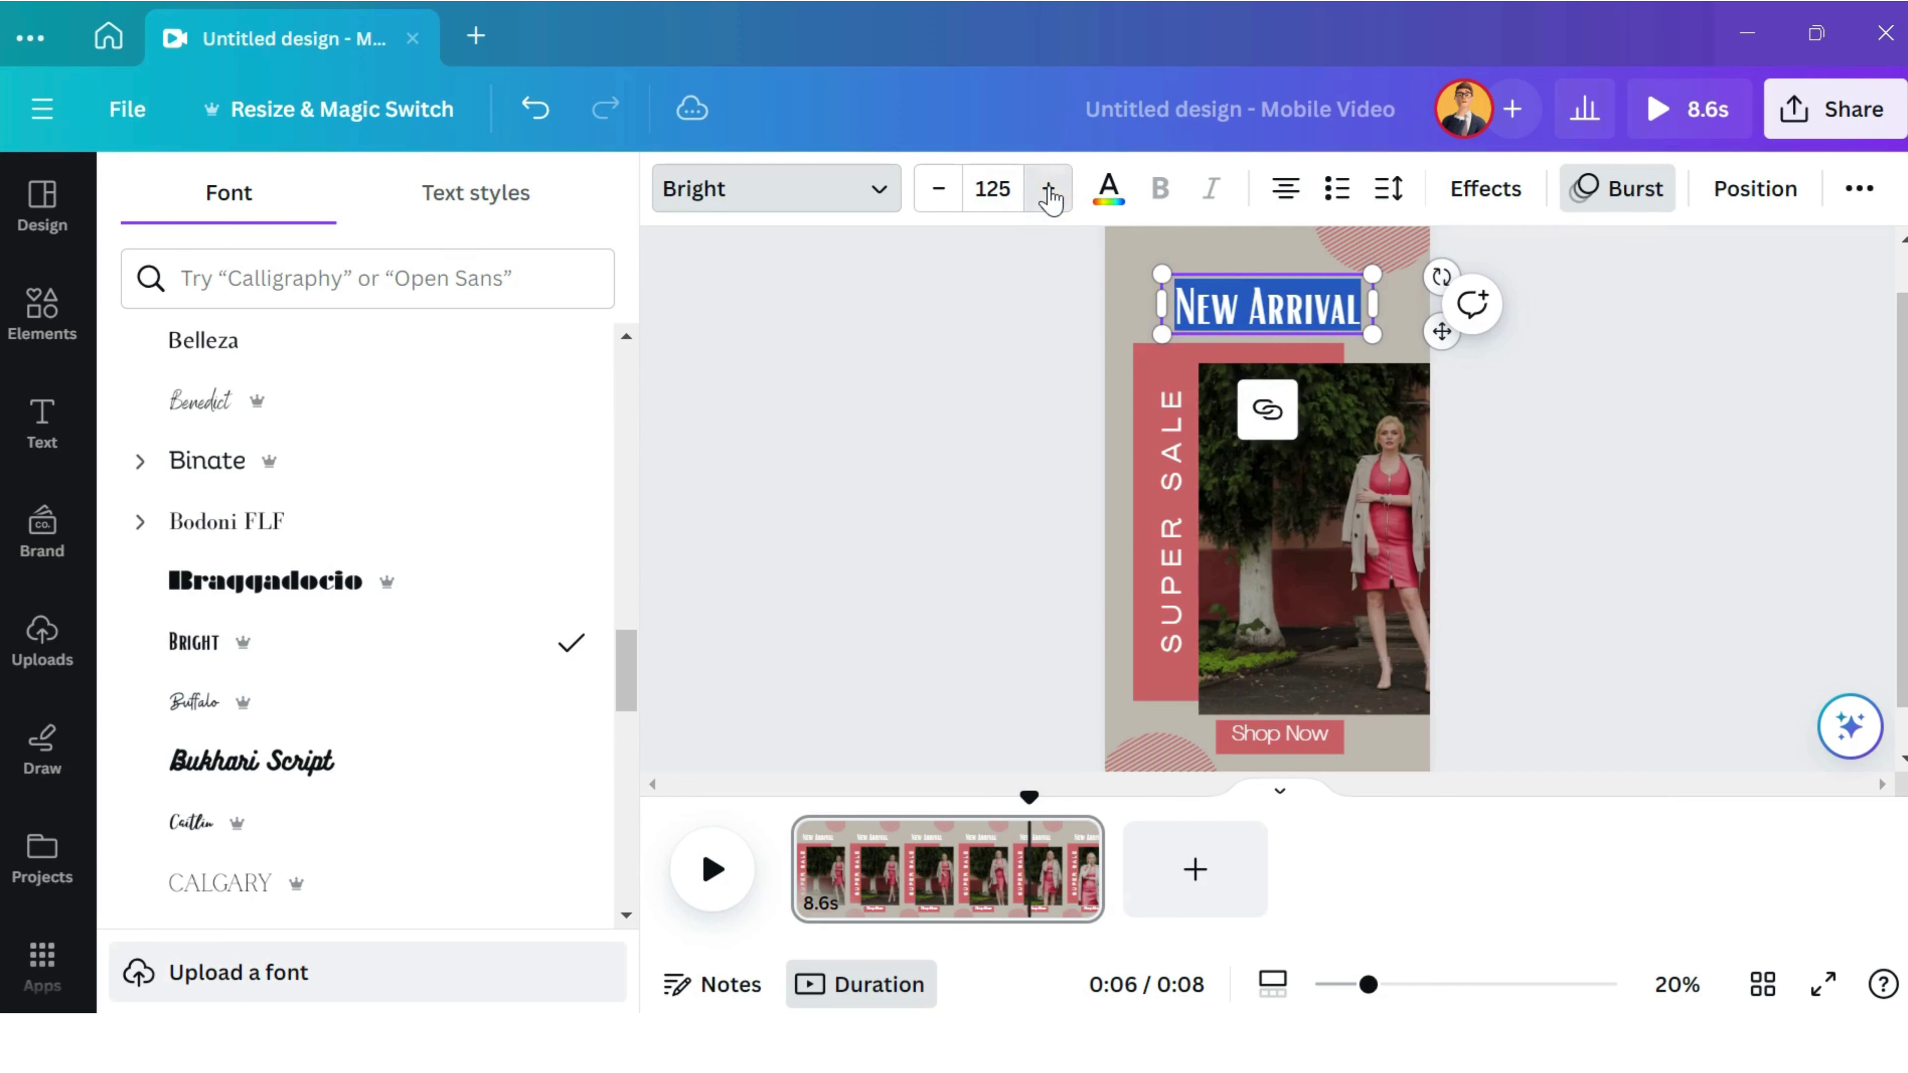
Recolor the "New Arrival" heading with the pinkish-red document color, after also trying the grey #bfb8b1.
click(1122, 323)
click(1262, 308)
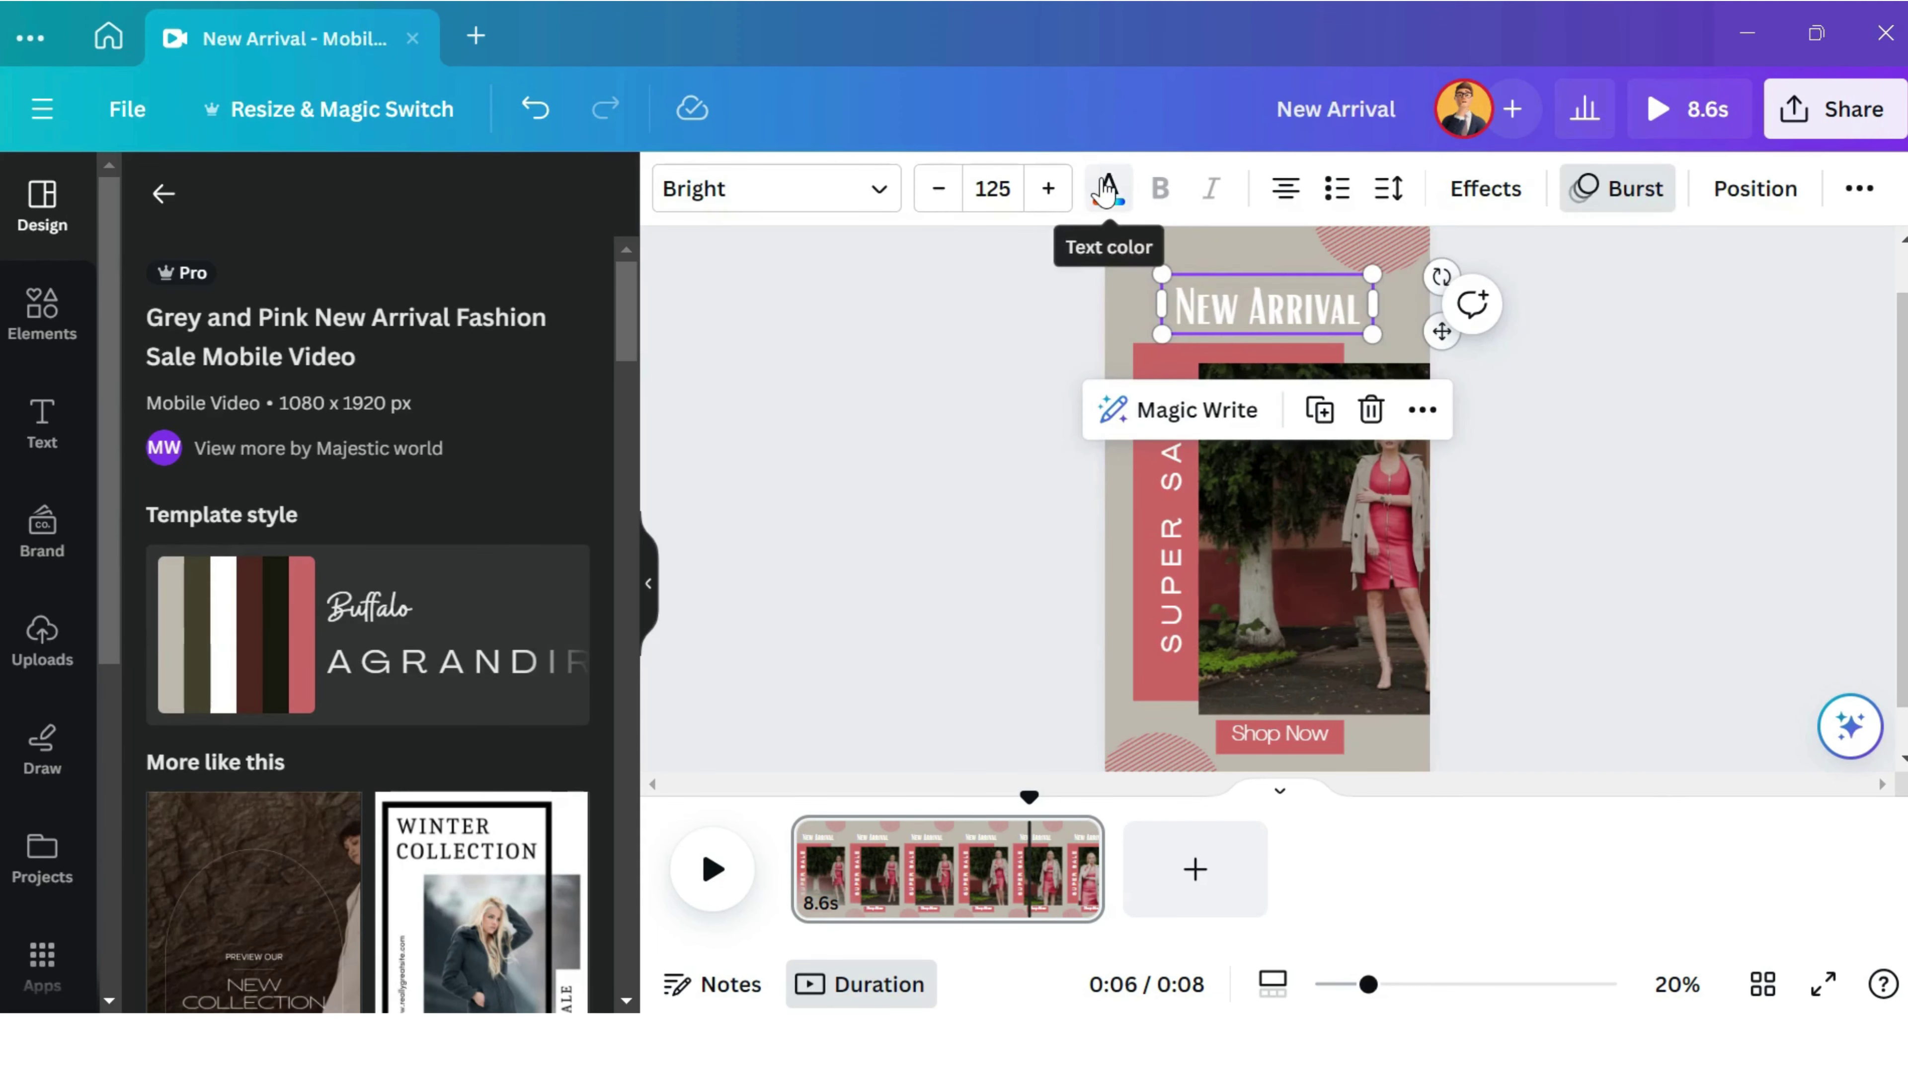
click(1108, 194)
click(316, 372)
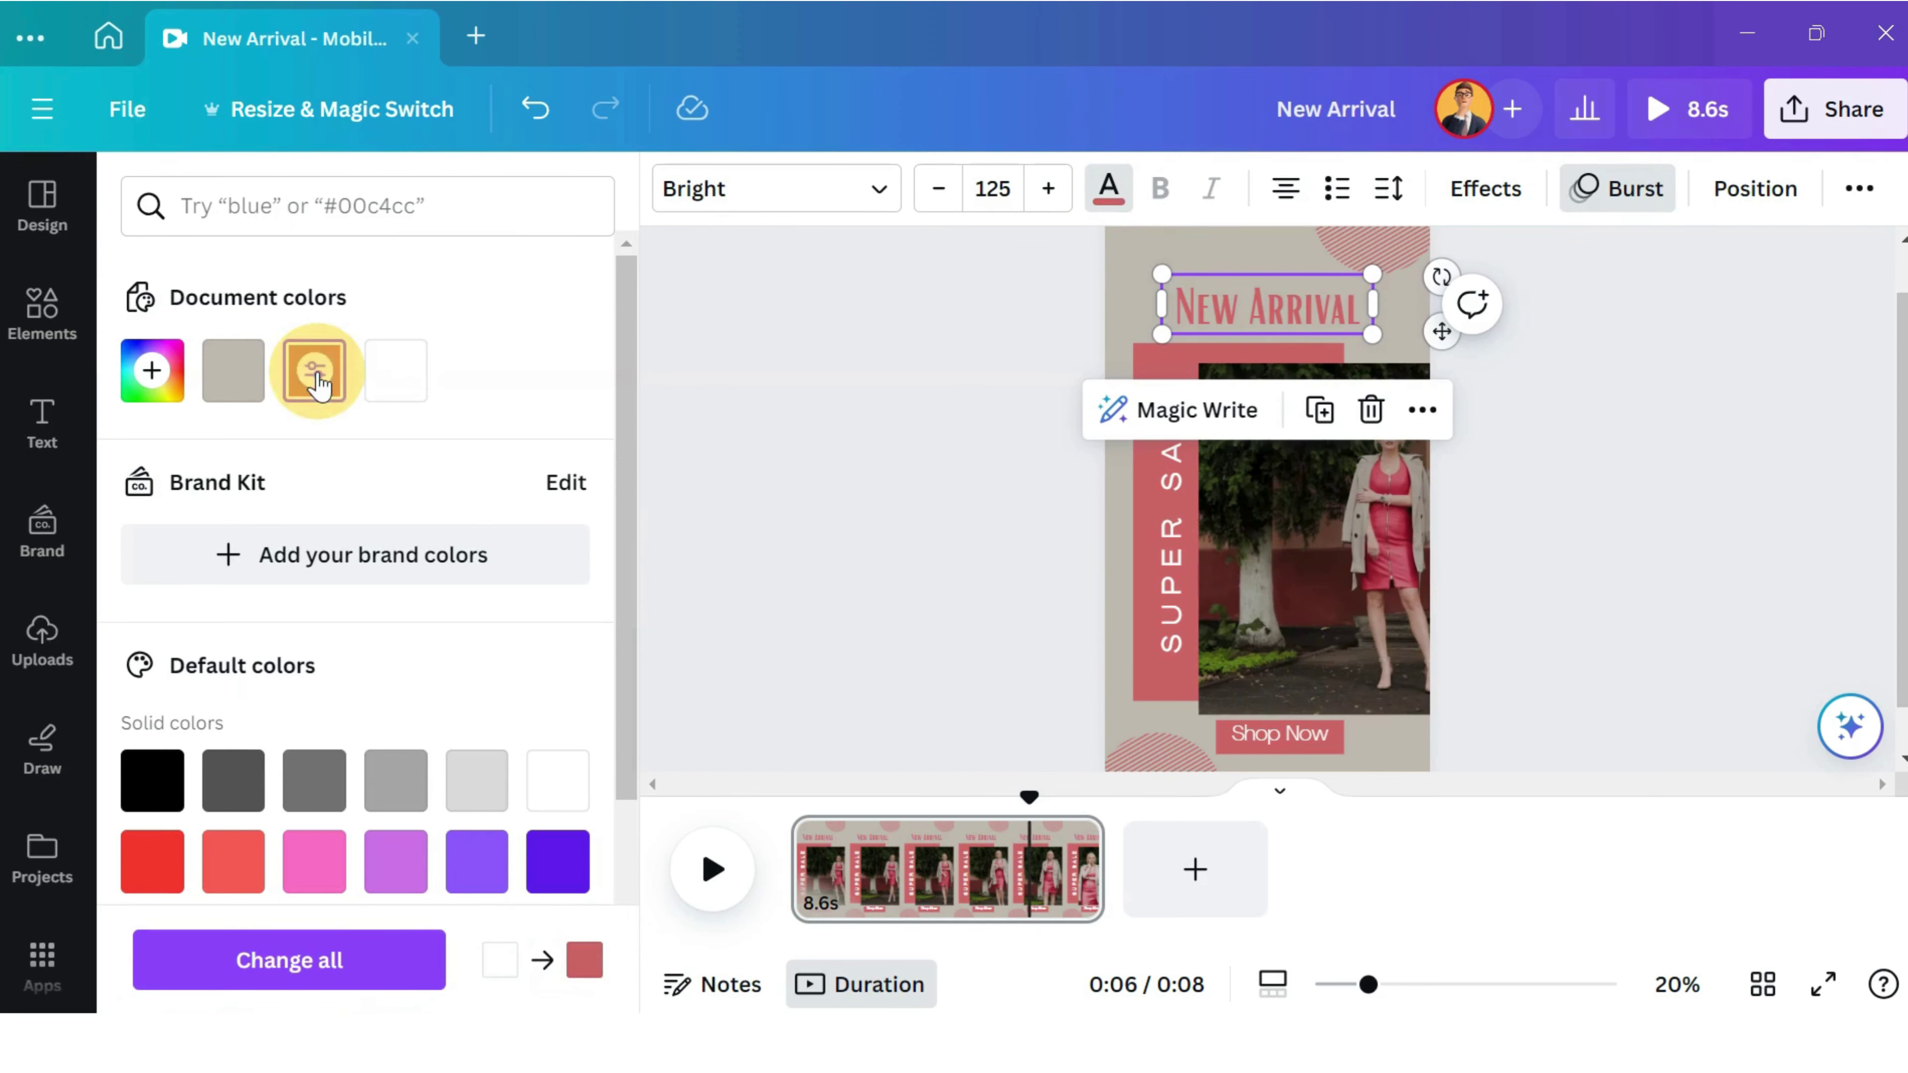
click(242, 380)
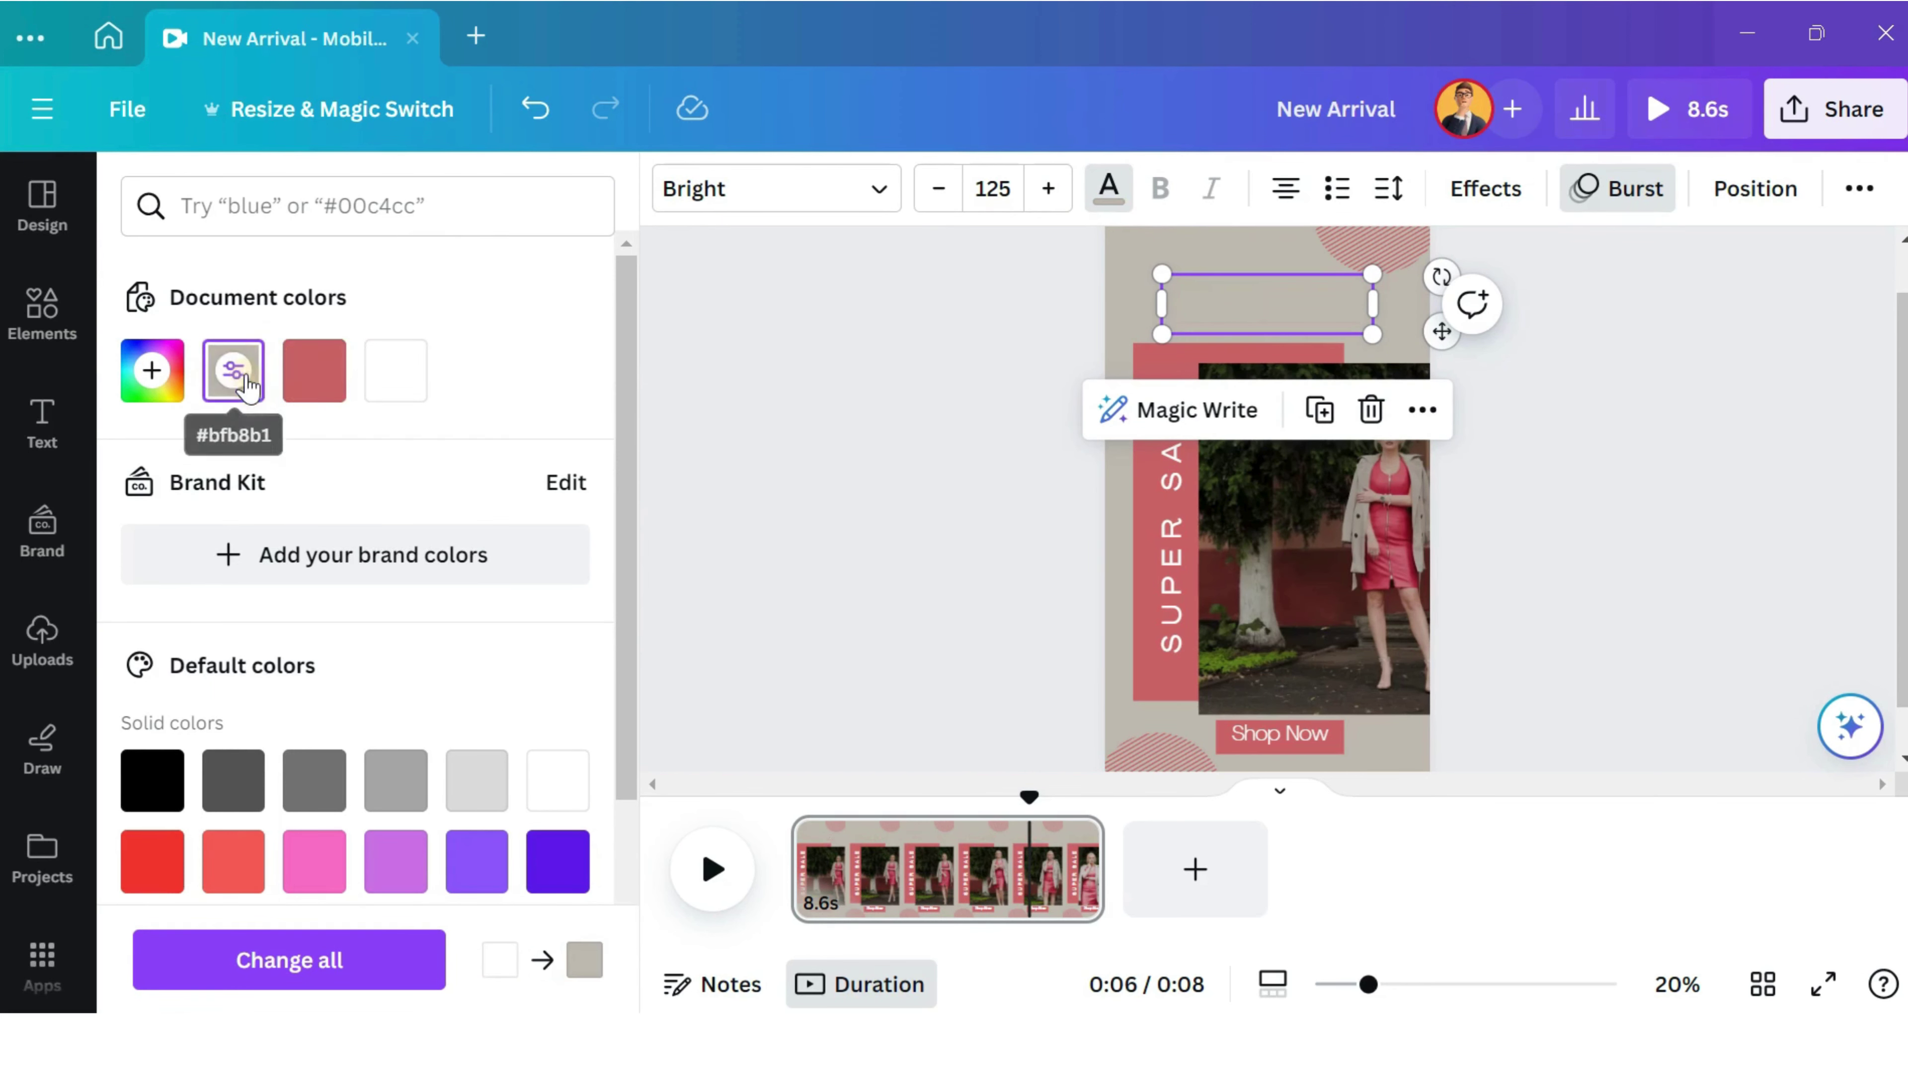
click(313, 371)
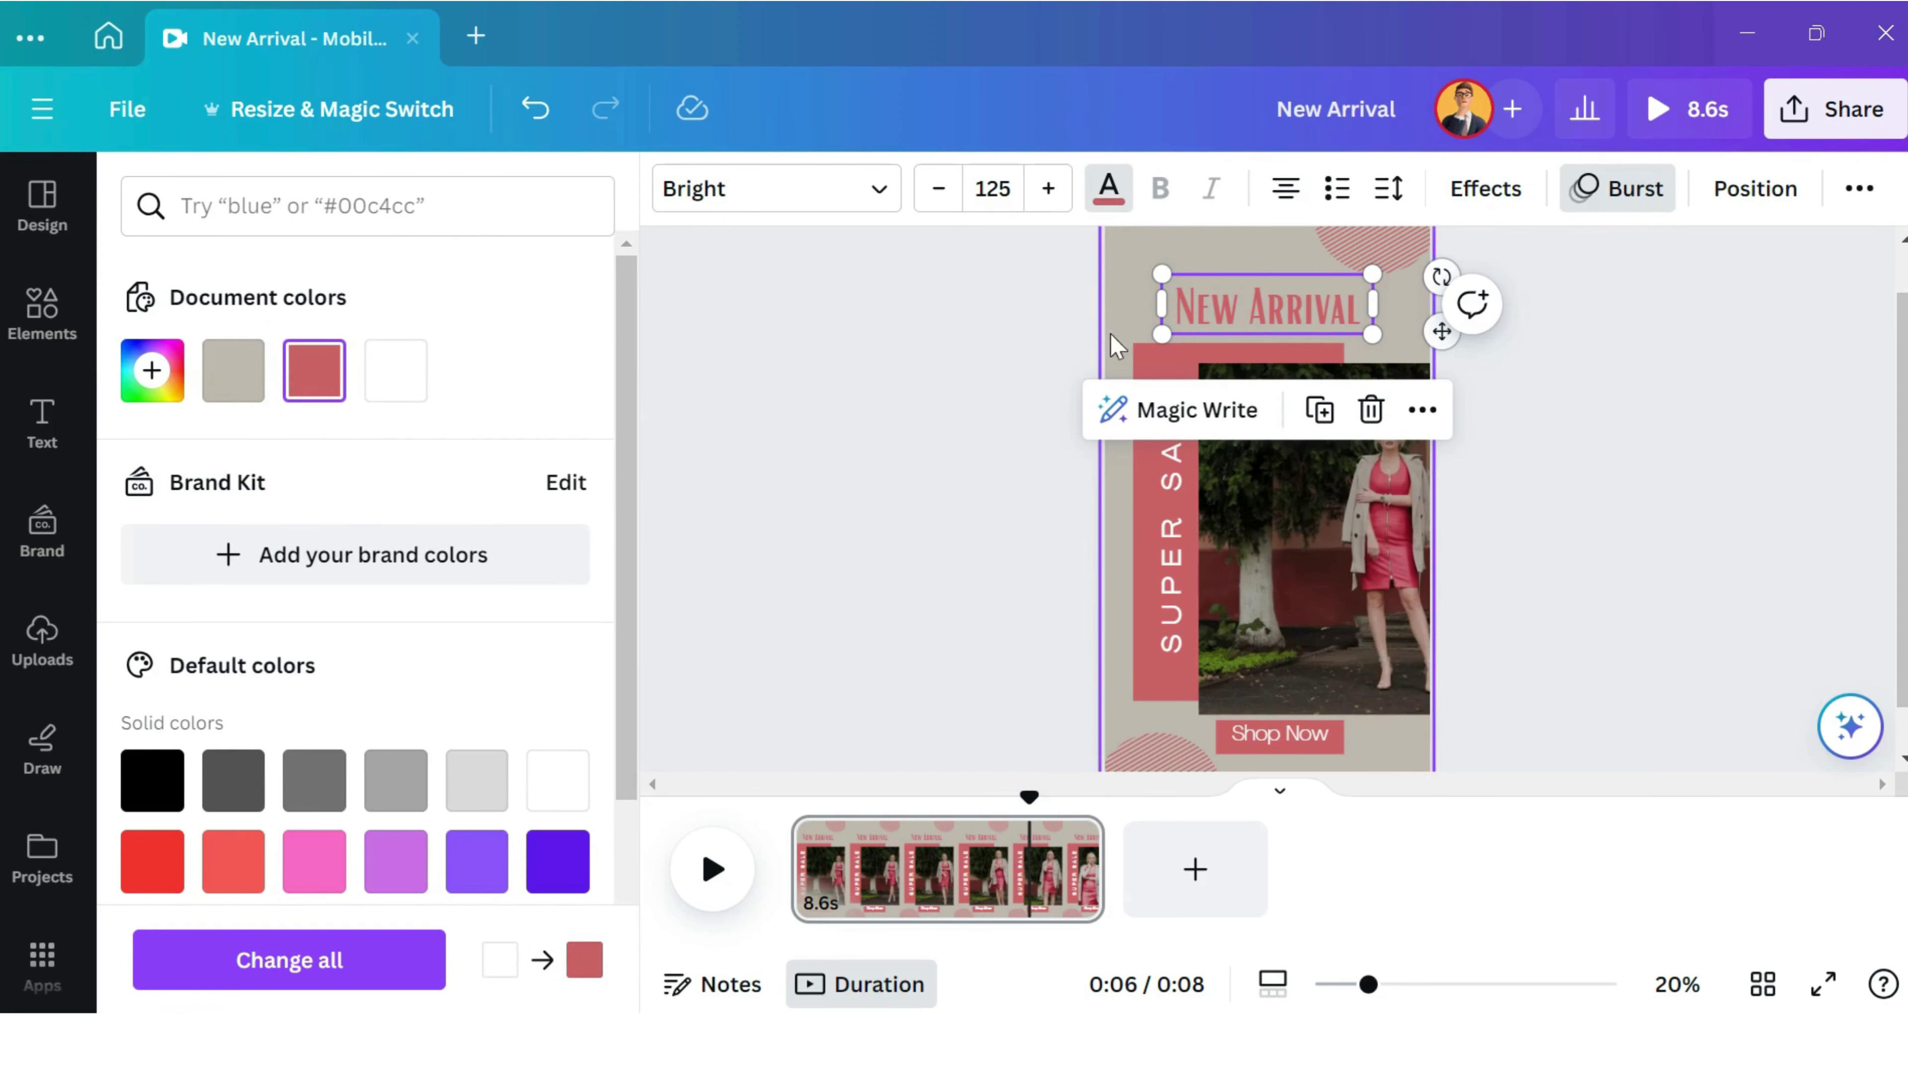
Search the elements library for "fashion" and look through the matching graphics.
click(72, 338)
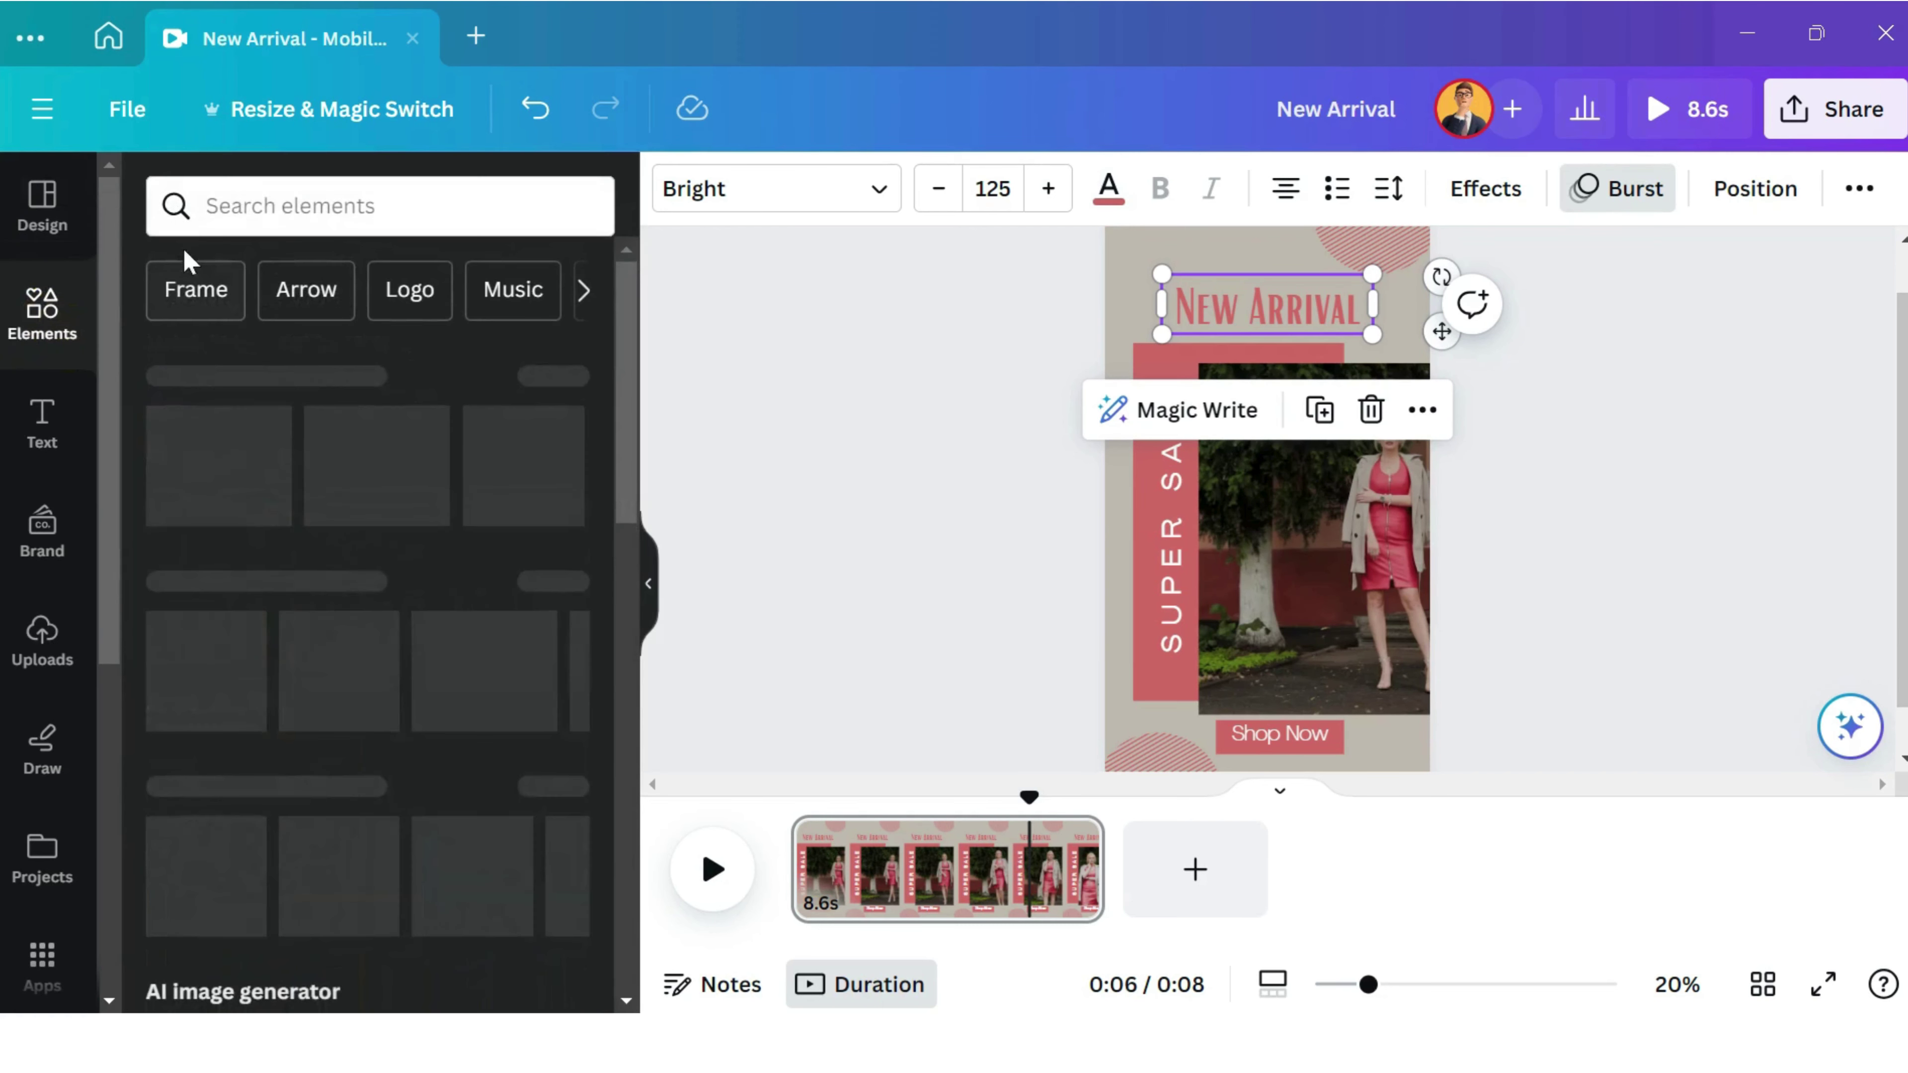
click(235, 214)
text(fashion)
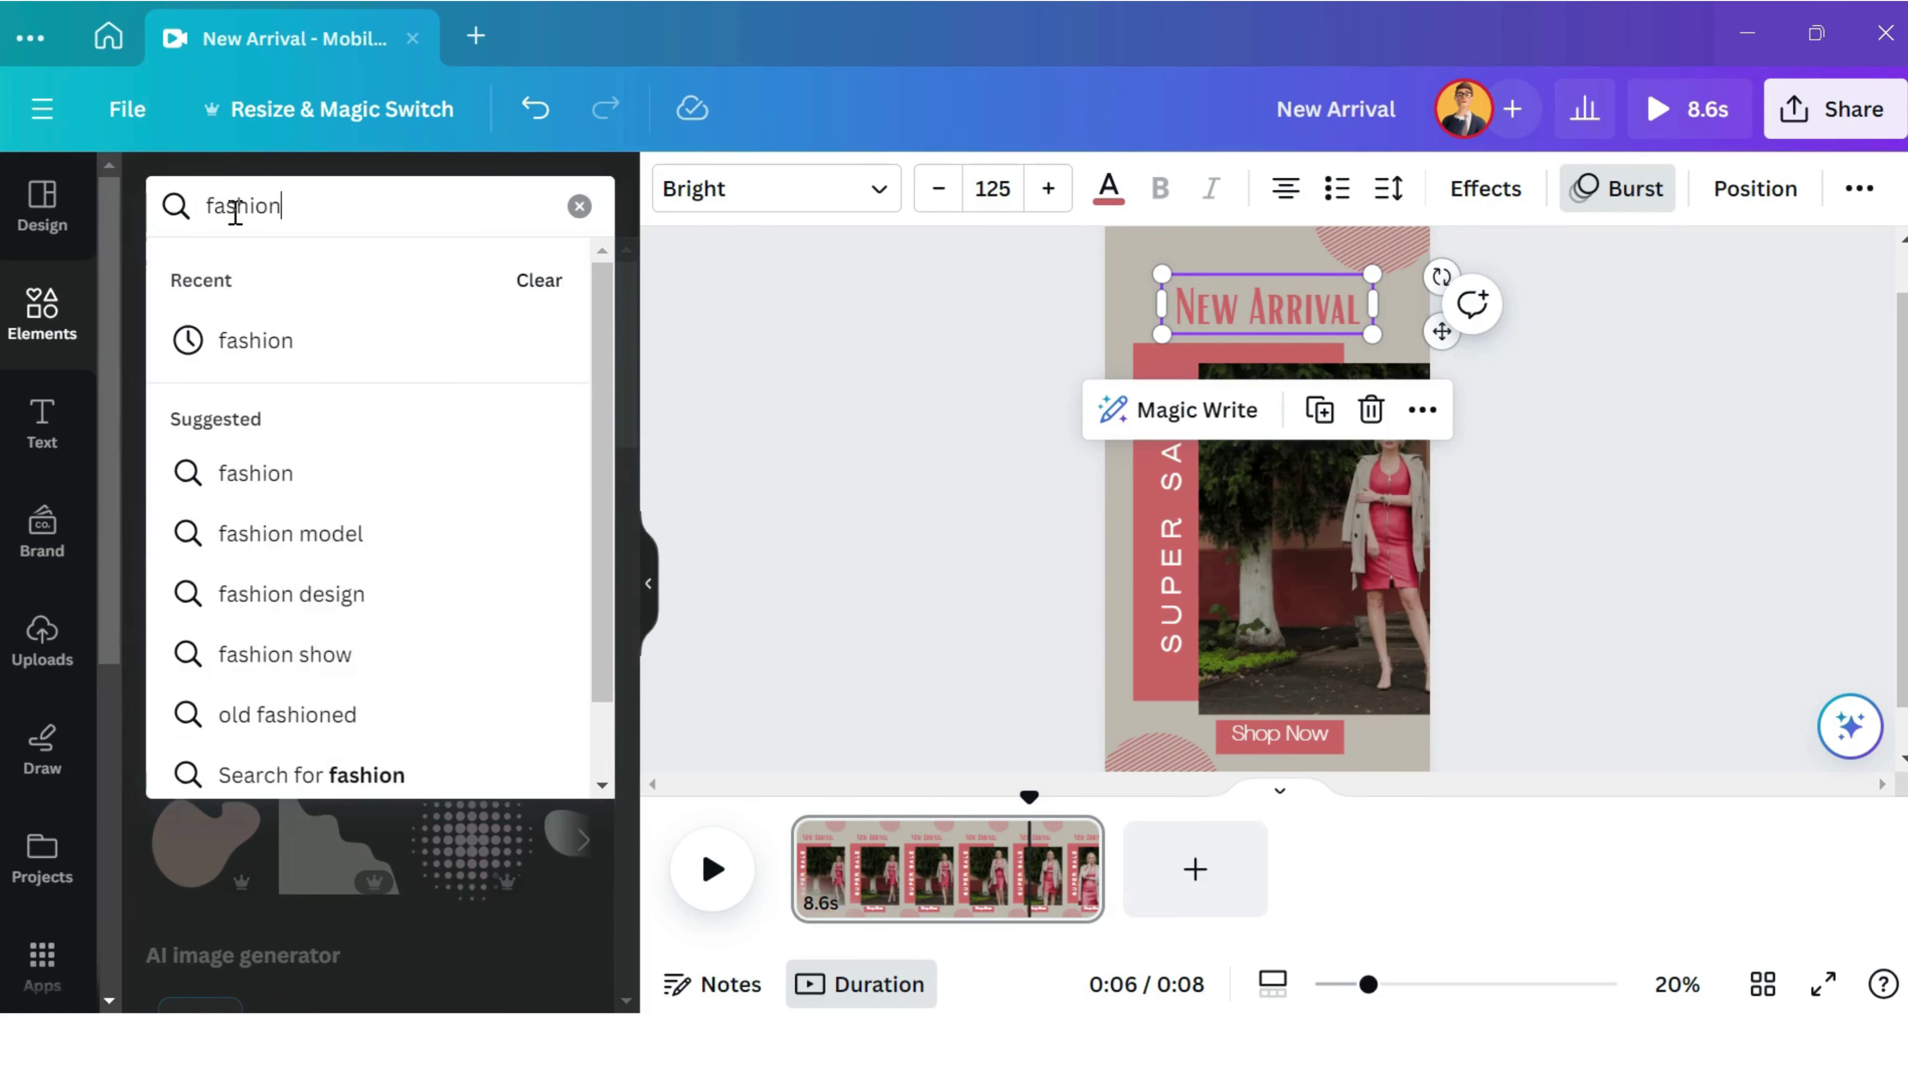
key(Return)
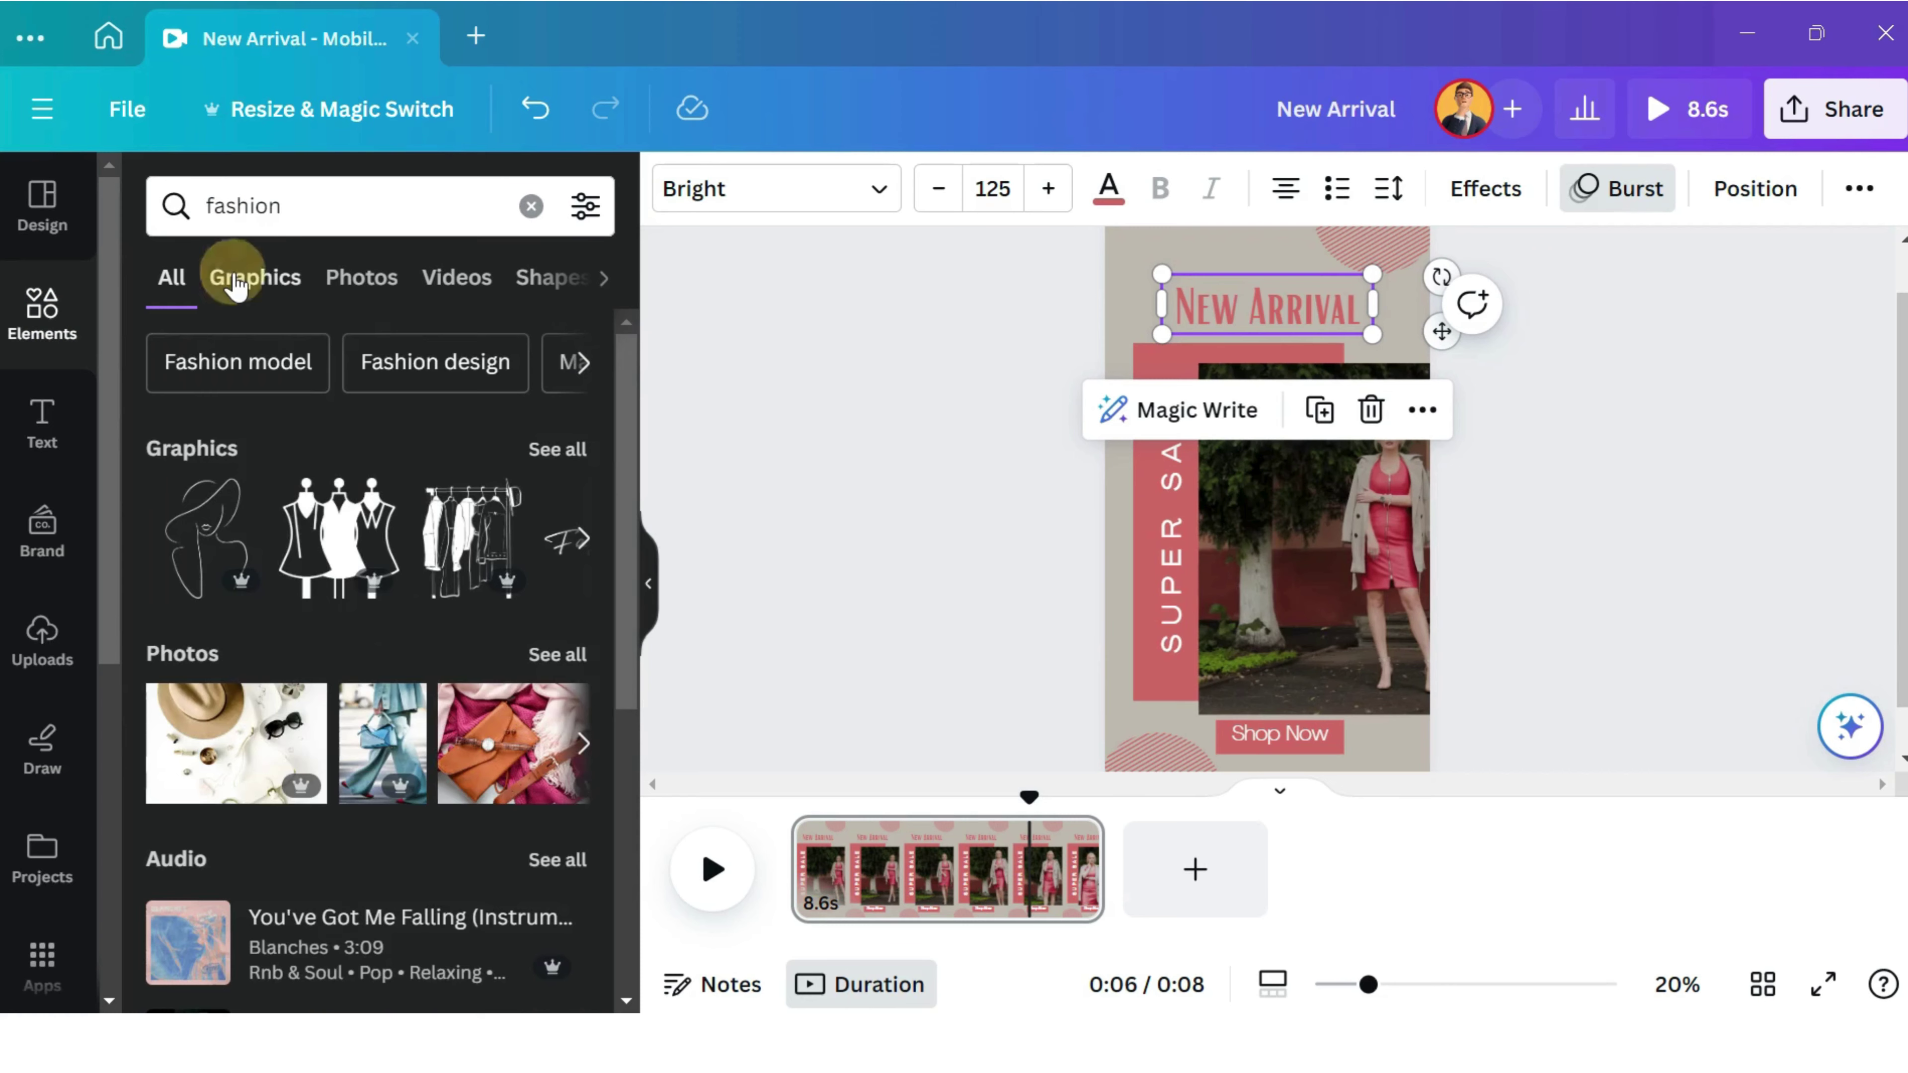
click(235, 278)
scroll(458, 548, down, 7)
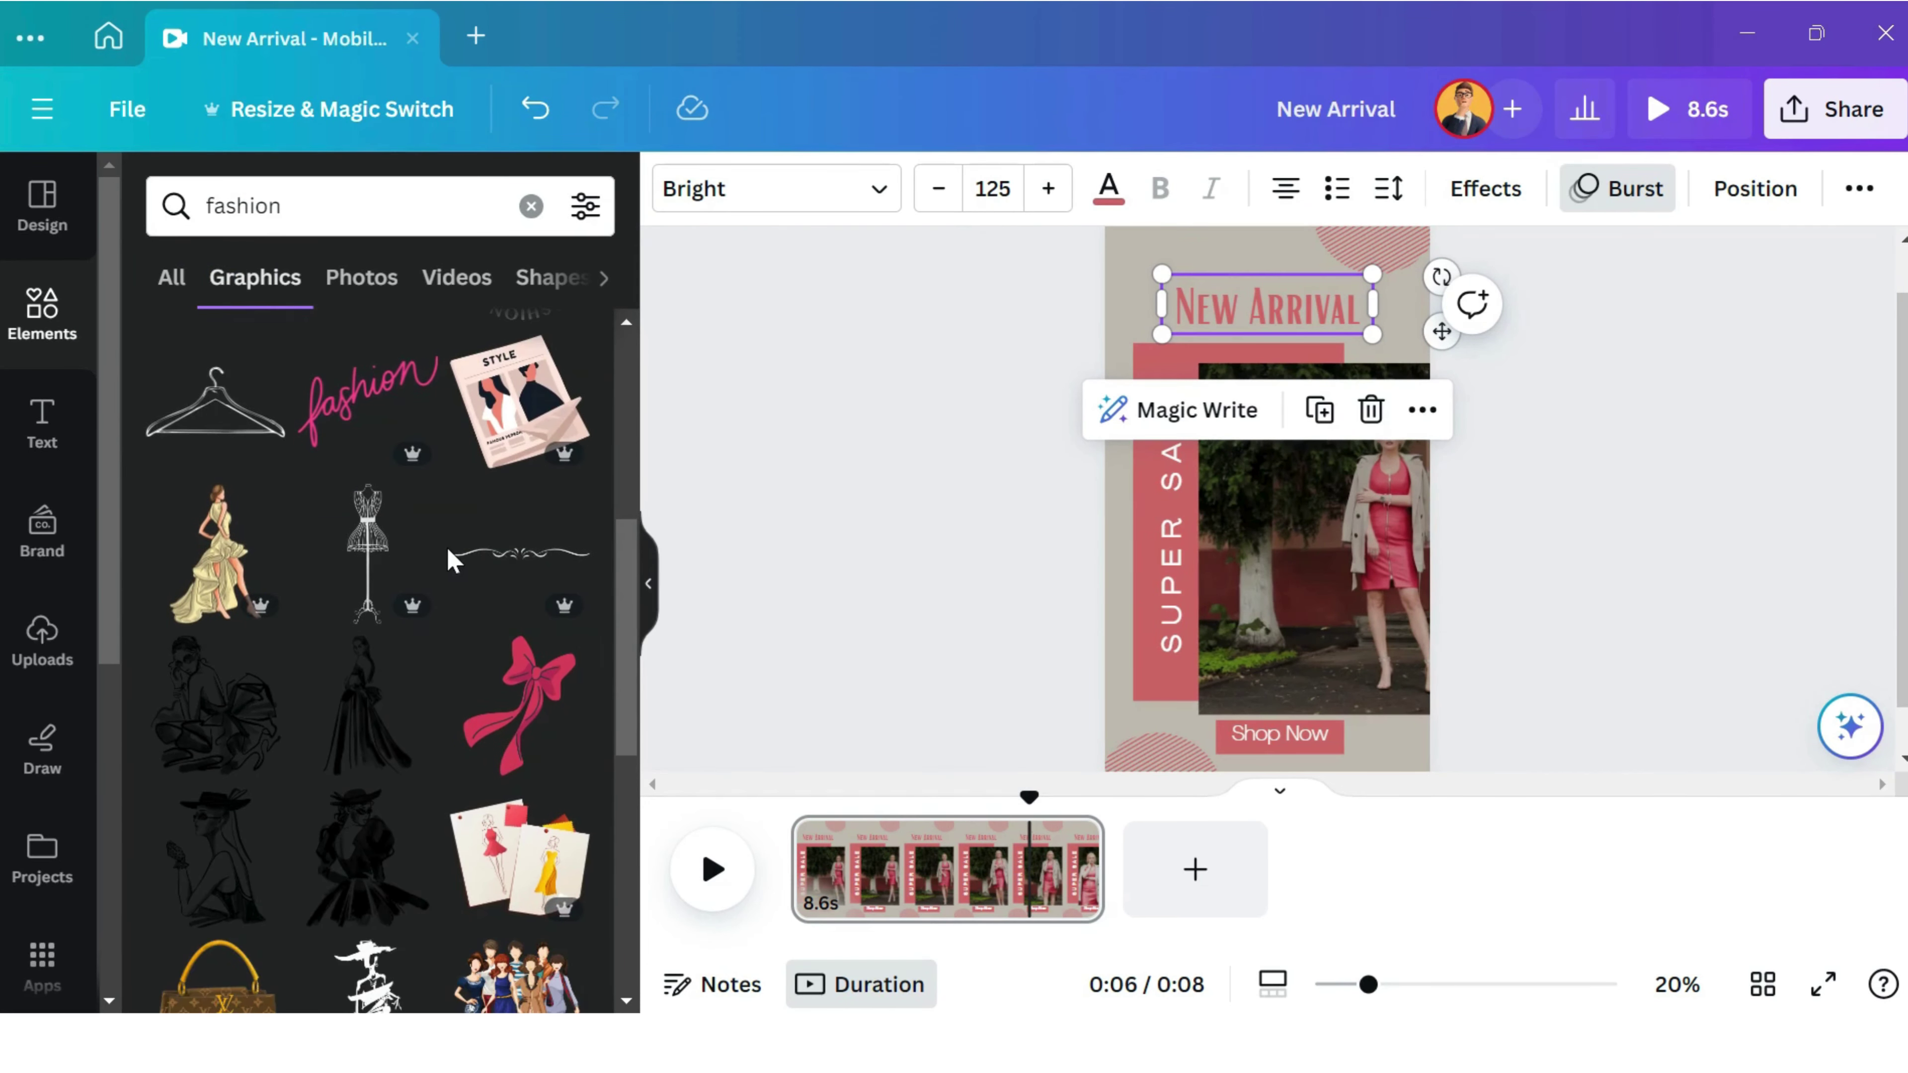
scroll(447, 552, up, 6)
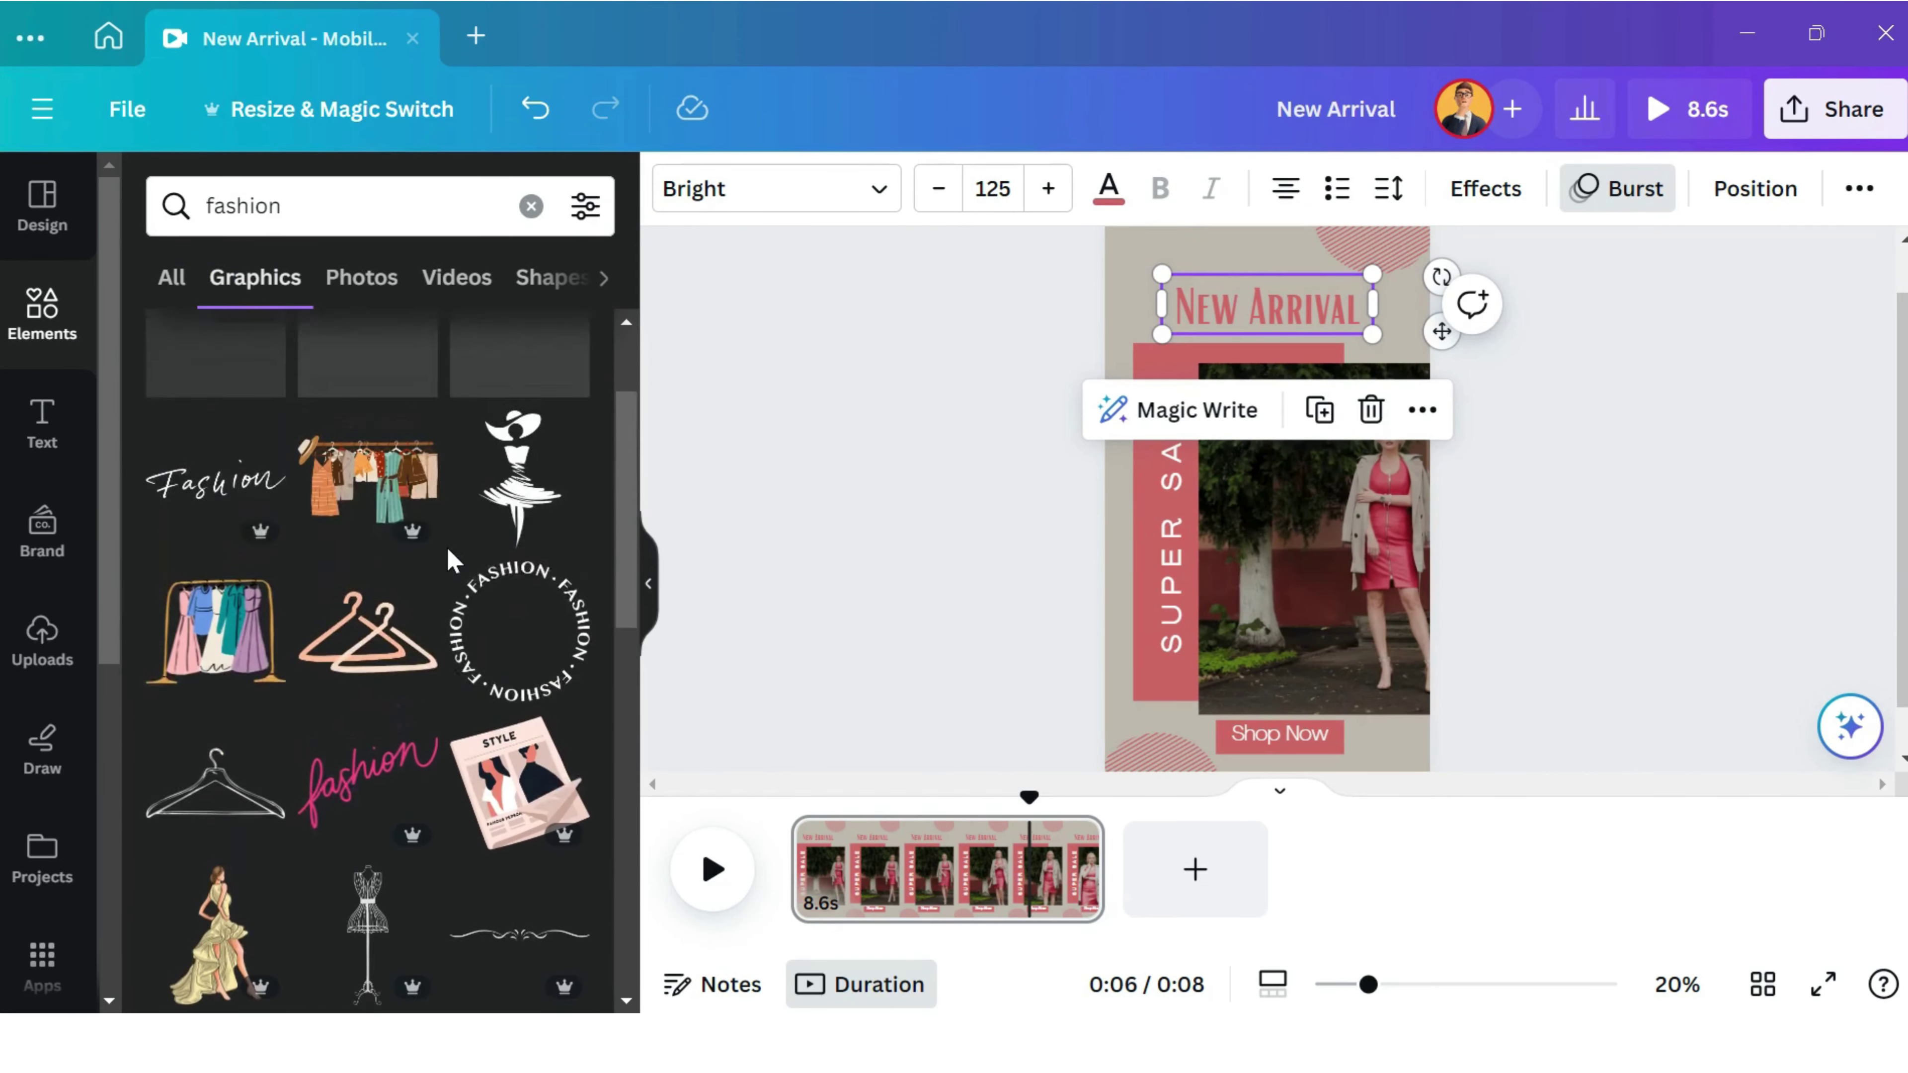
Delete the striped circle in the lower-left corner of the reel page.
click(1410, 239)
click(1154, 737)
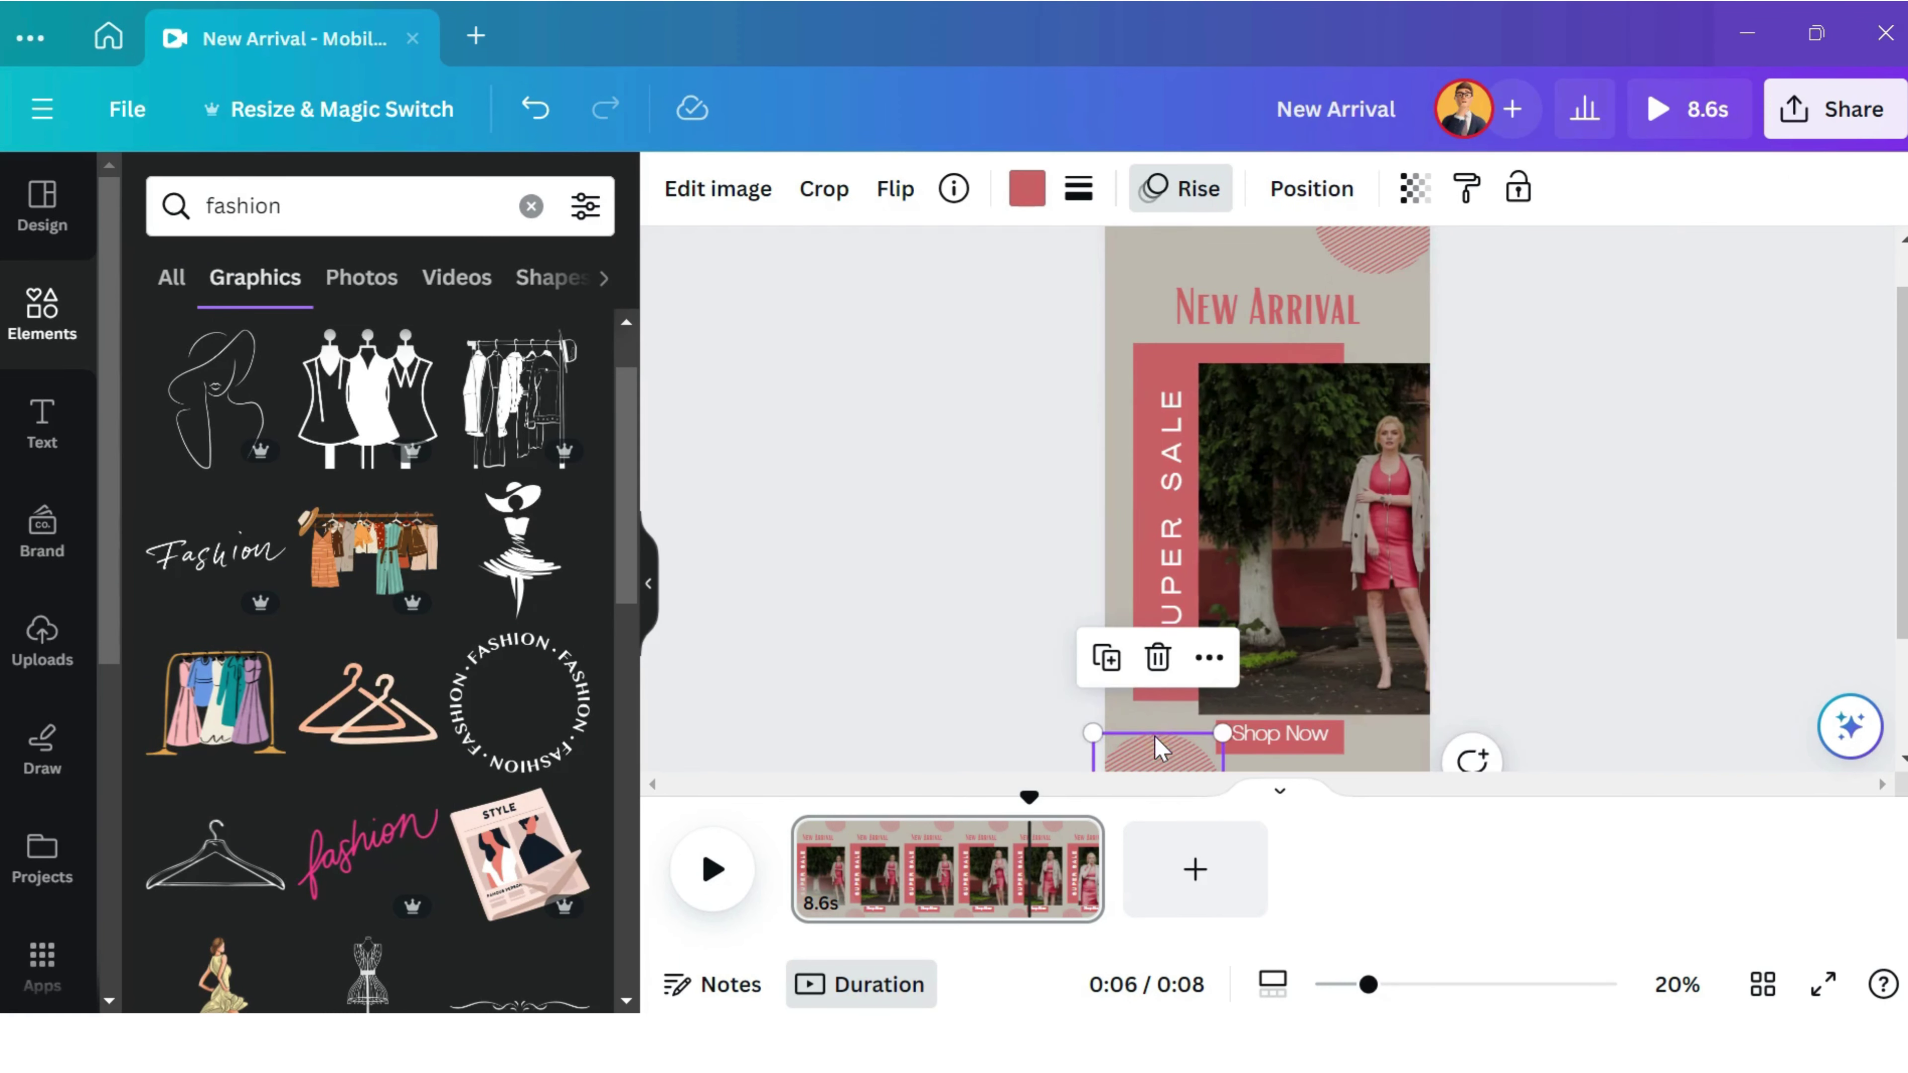
click(1158, 660)
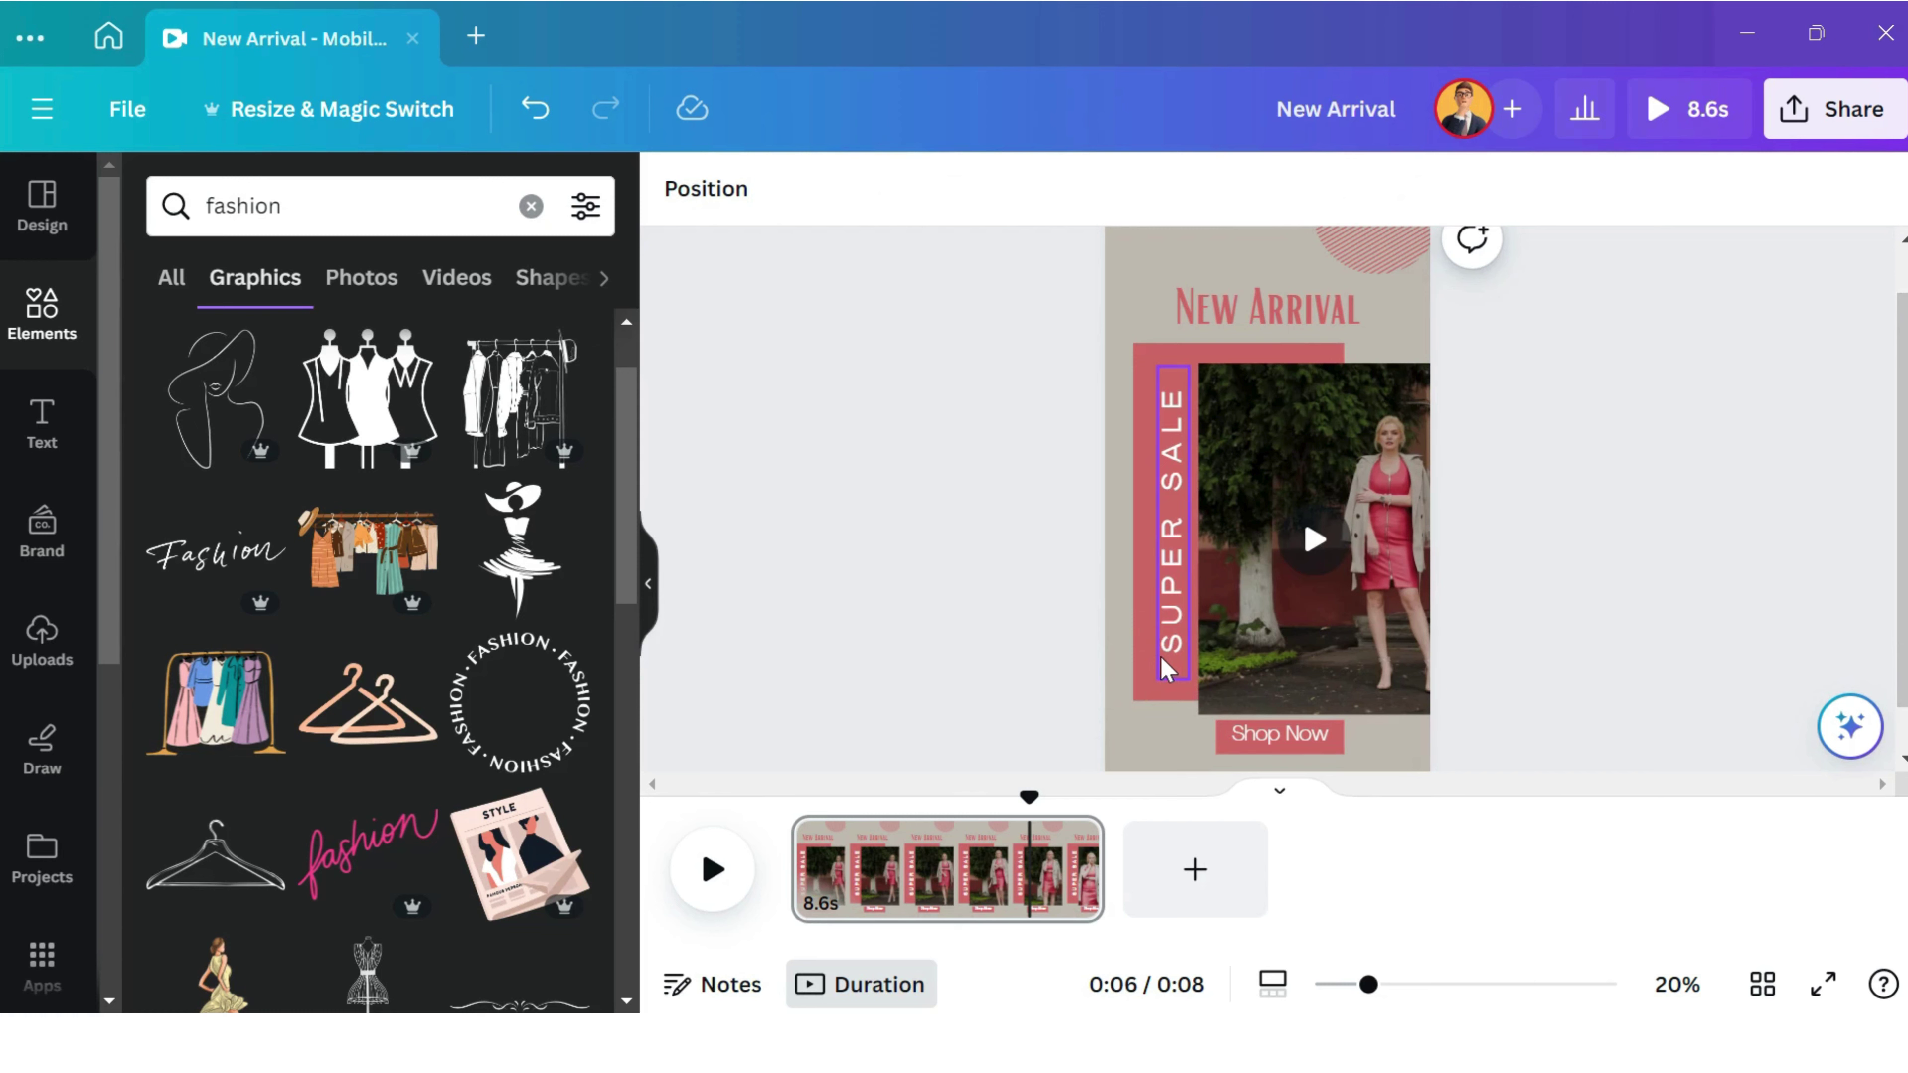
Move the remaining striped circle from the page's upper-right corner to its upper-left corner.
click(1365, 264)
drag(1365, 265, 1154, 266)
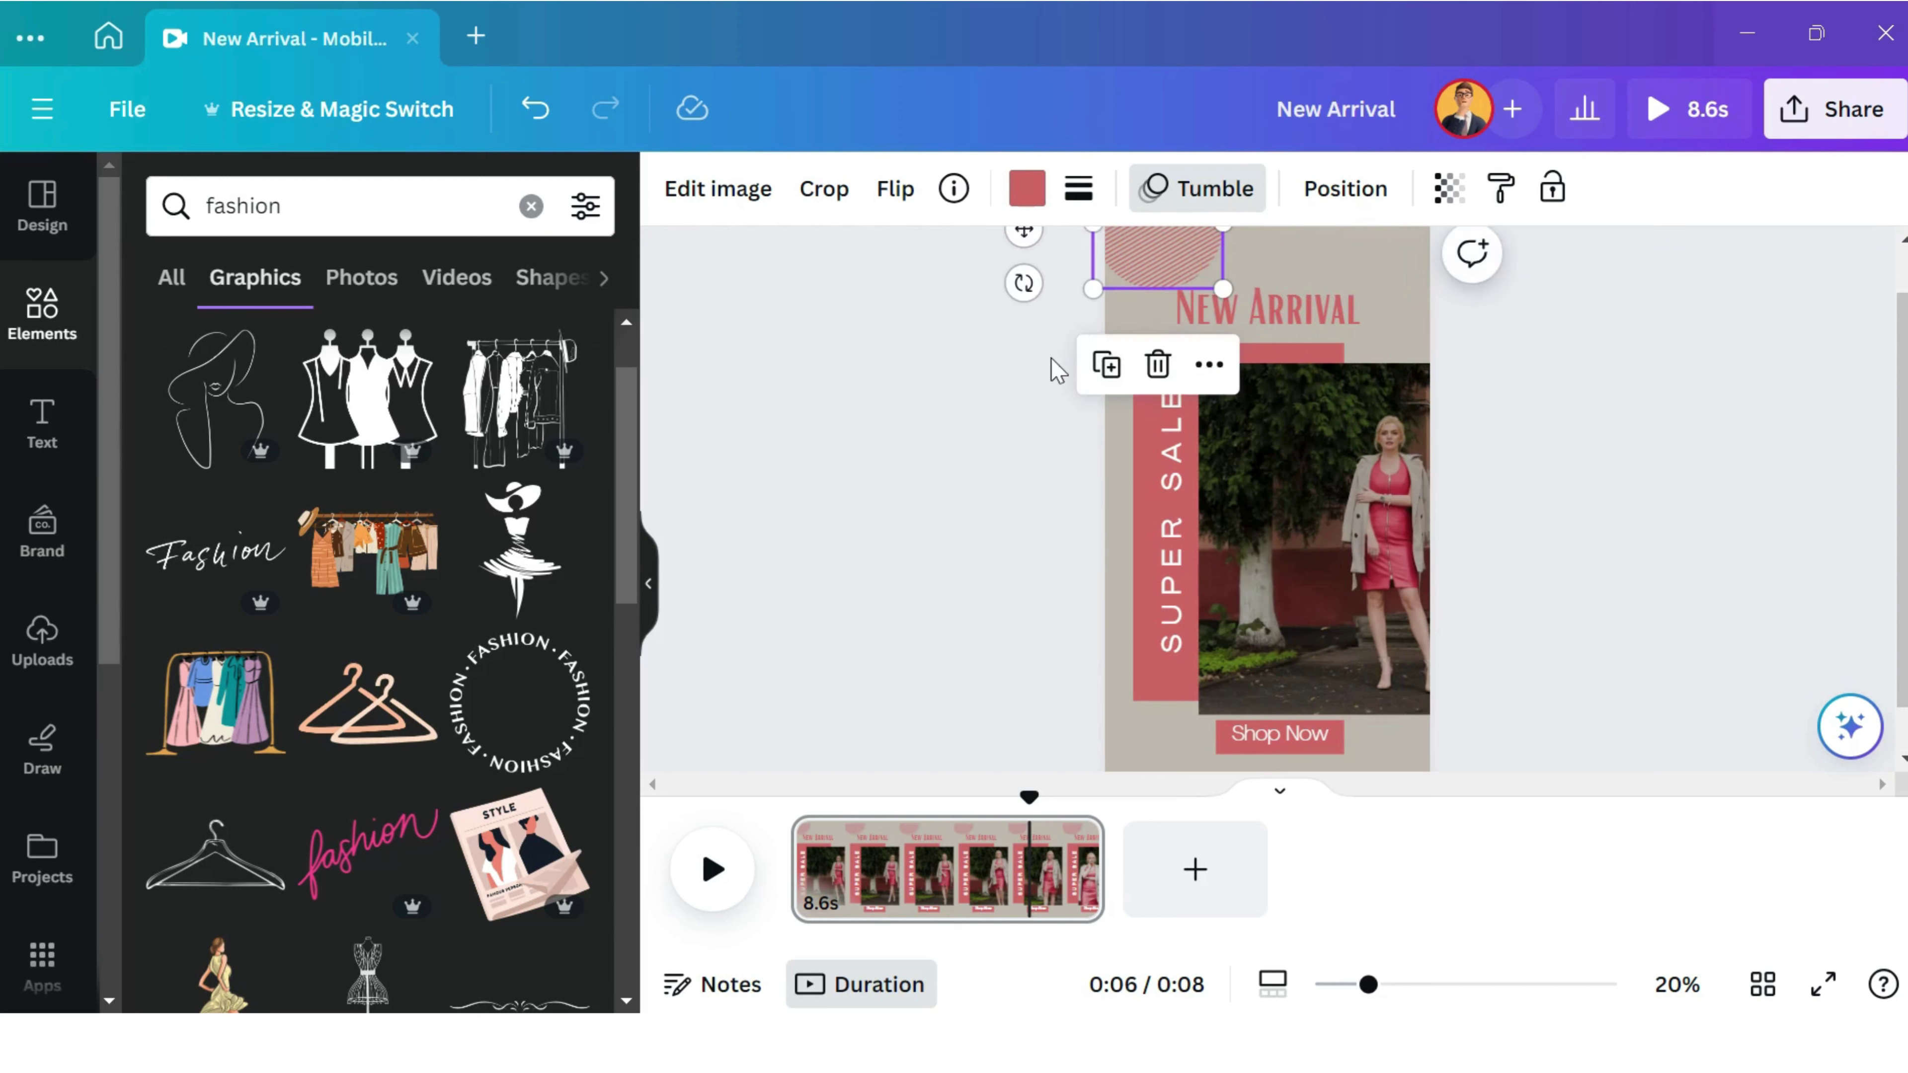
click(1042, 415)
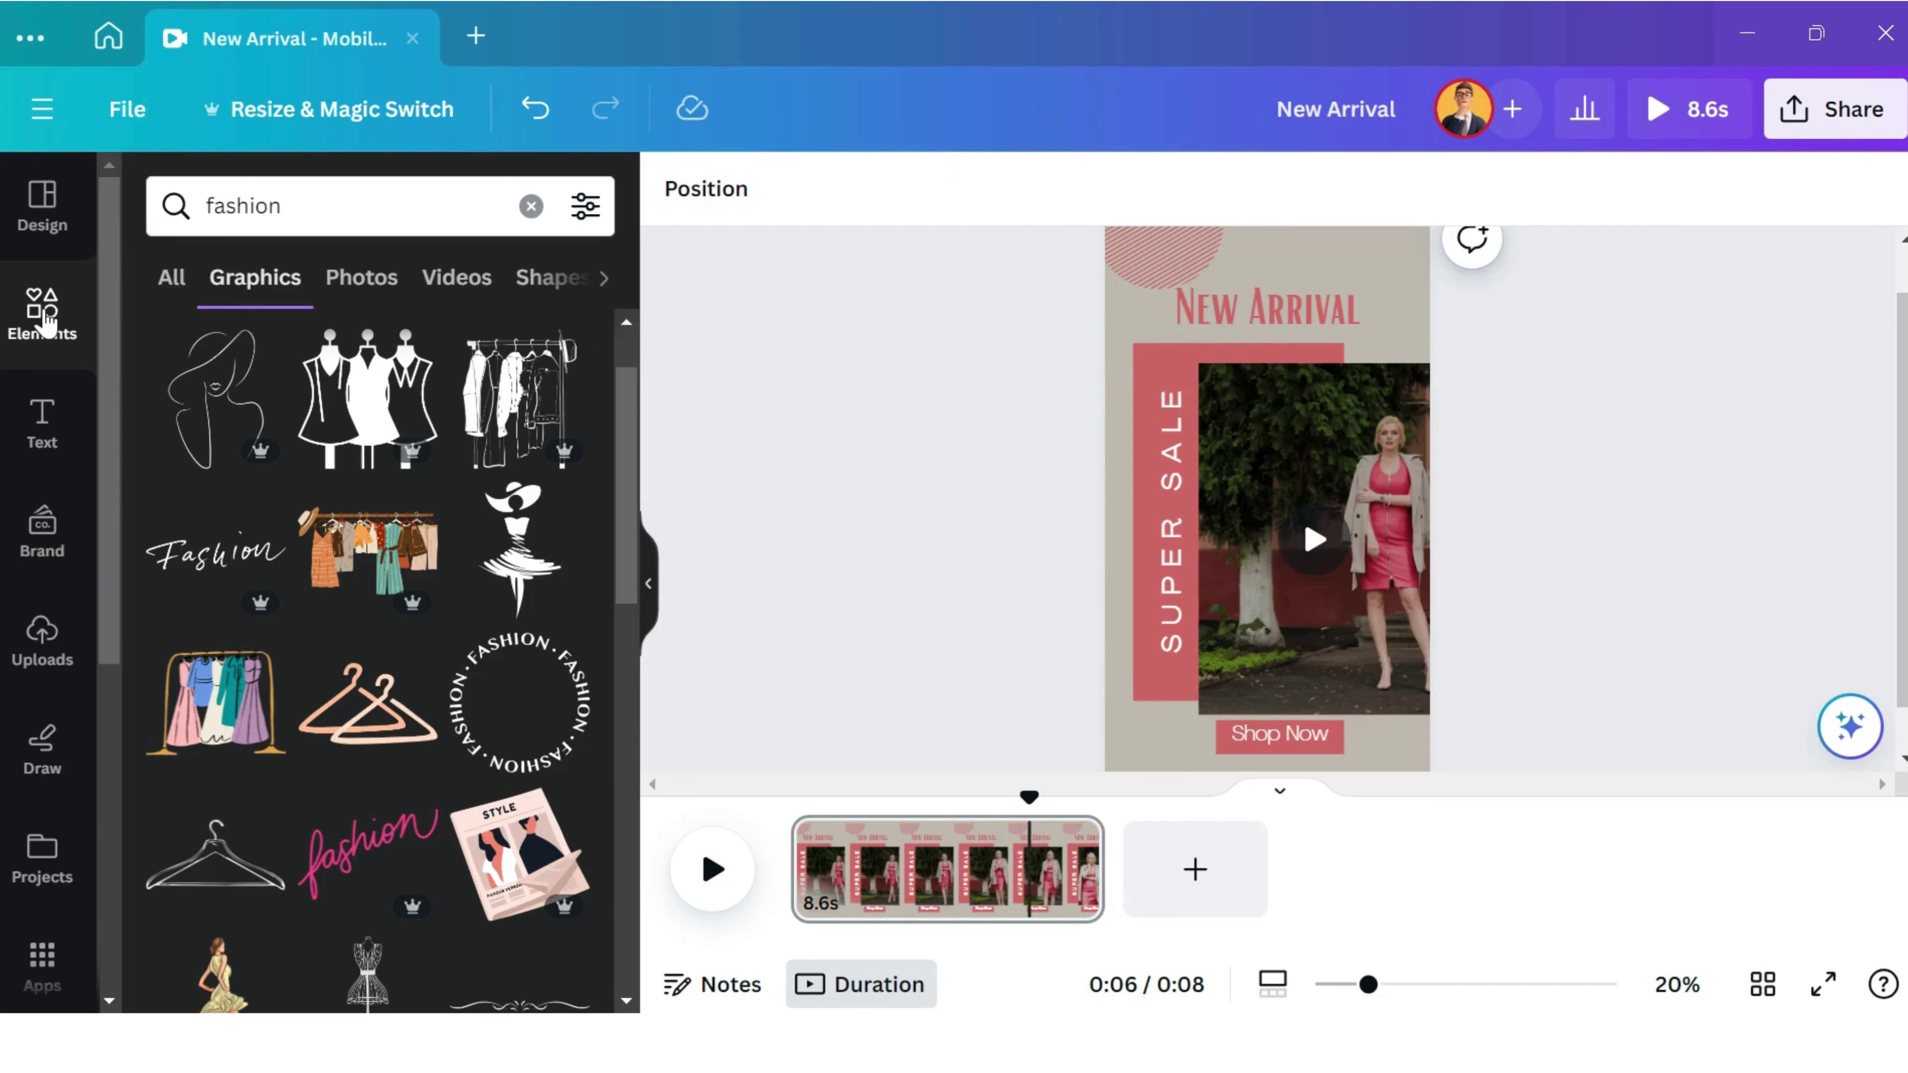
Look through the "fashion" photos in the elements library for images that suit the reel.
click(201, 215)
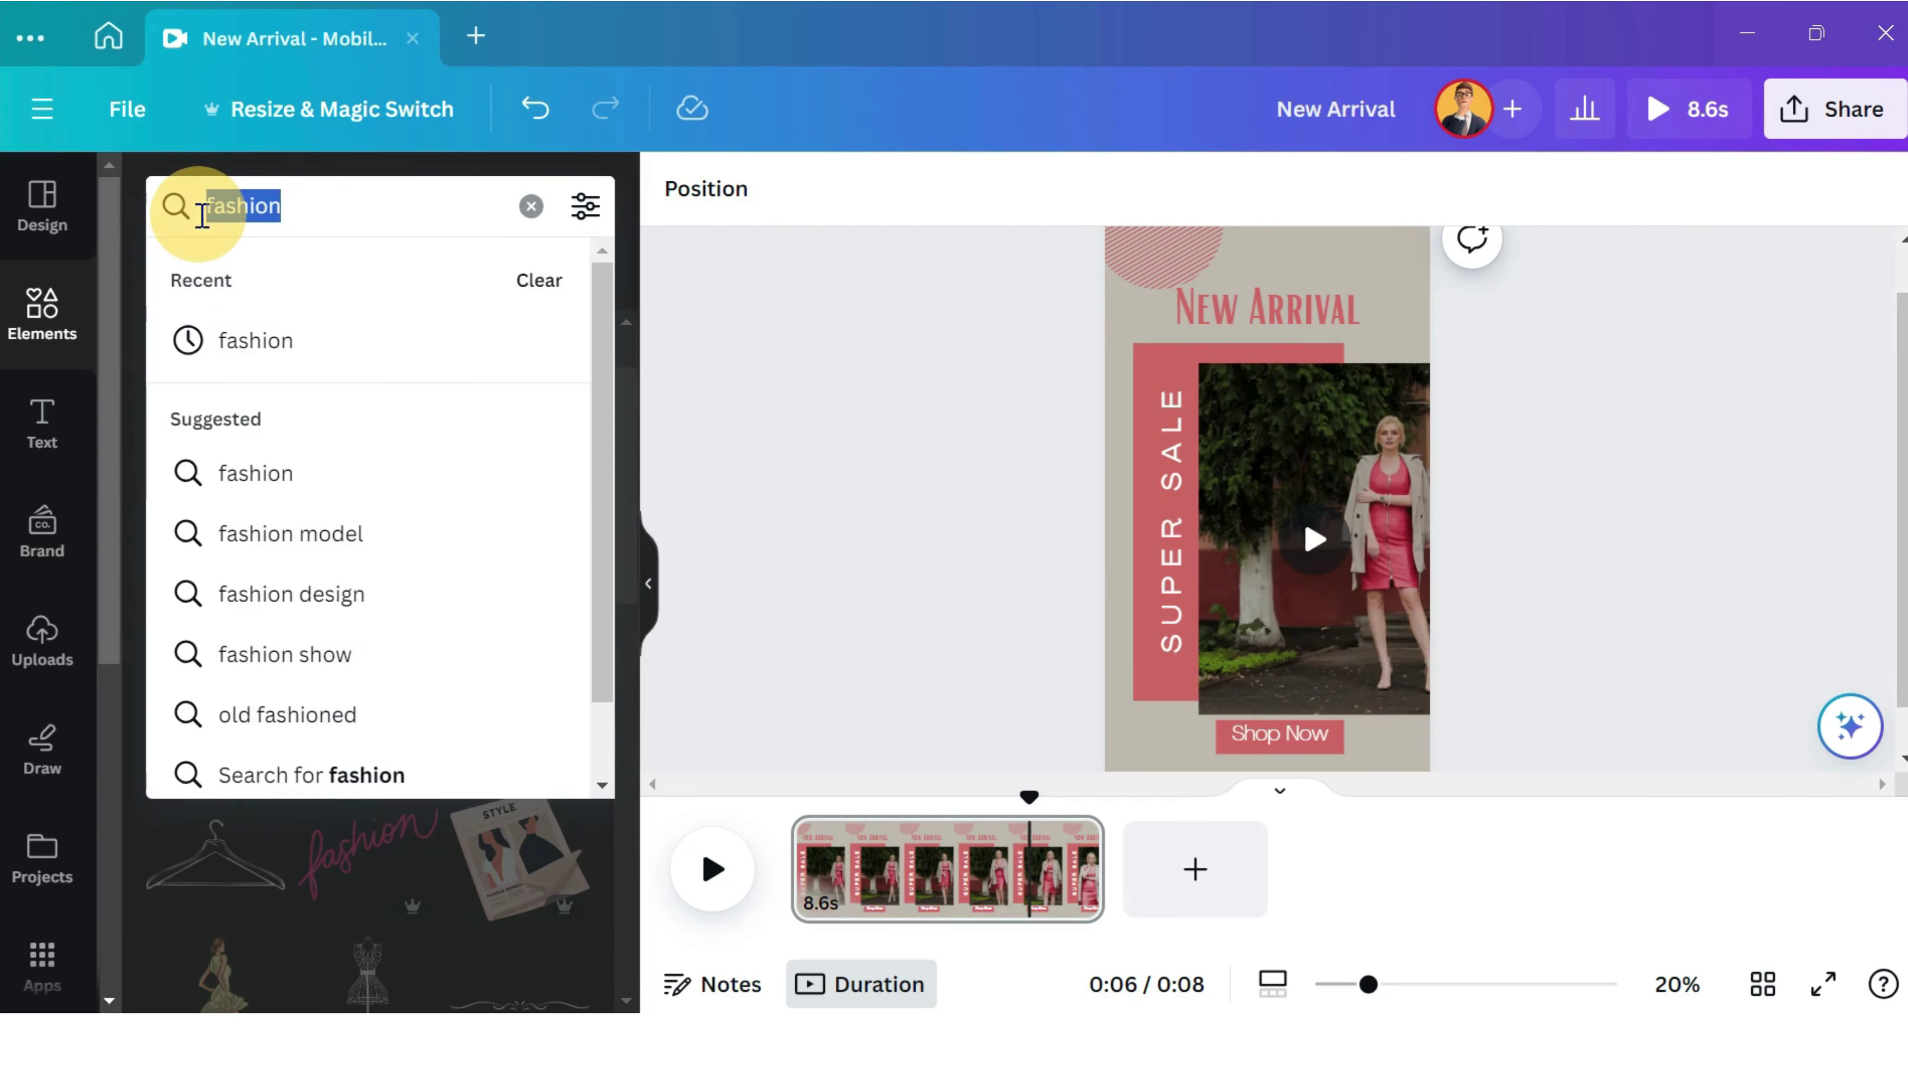
key(Return)
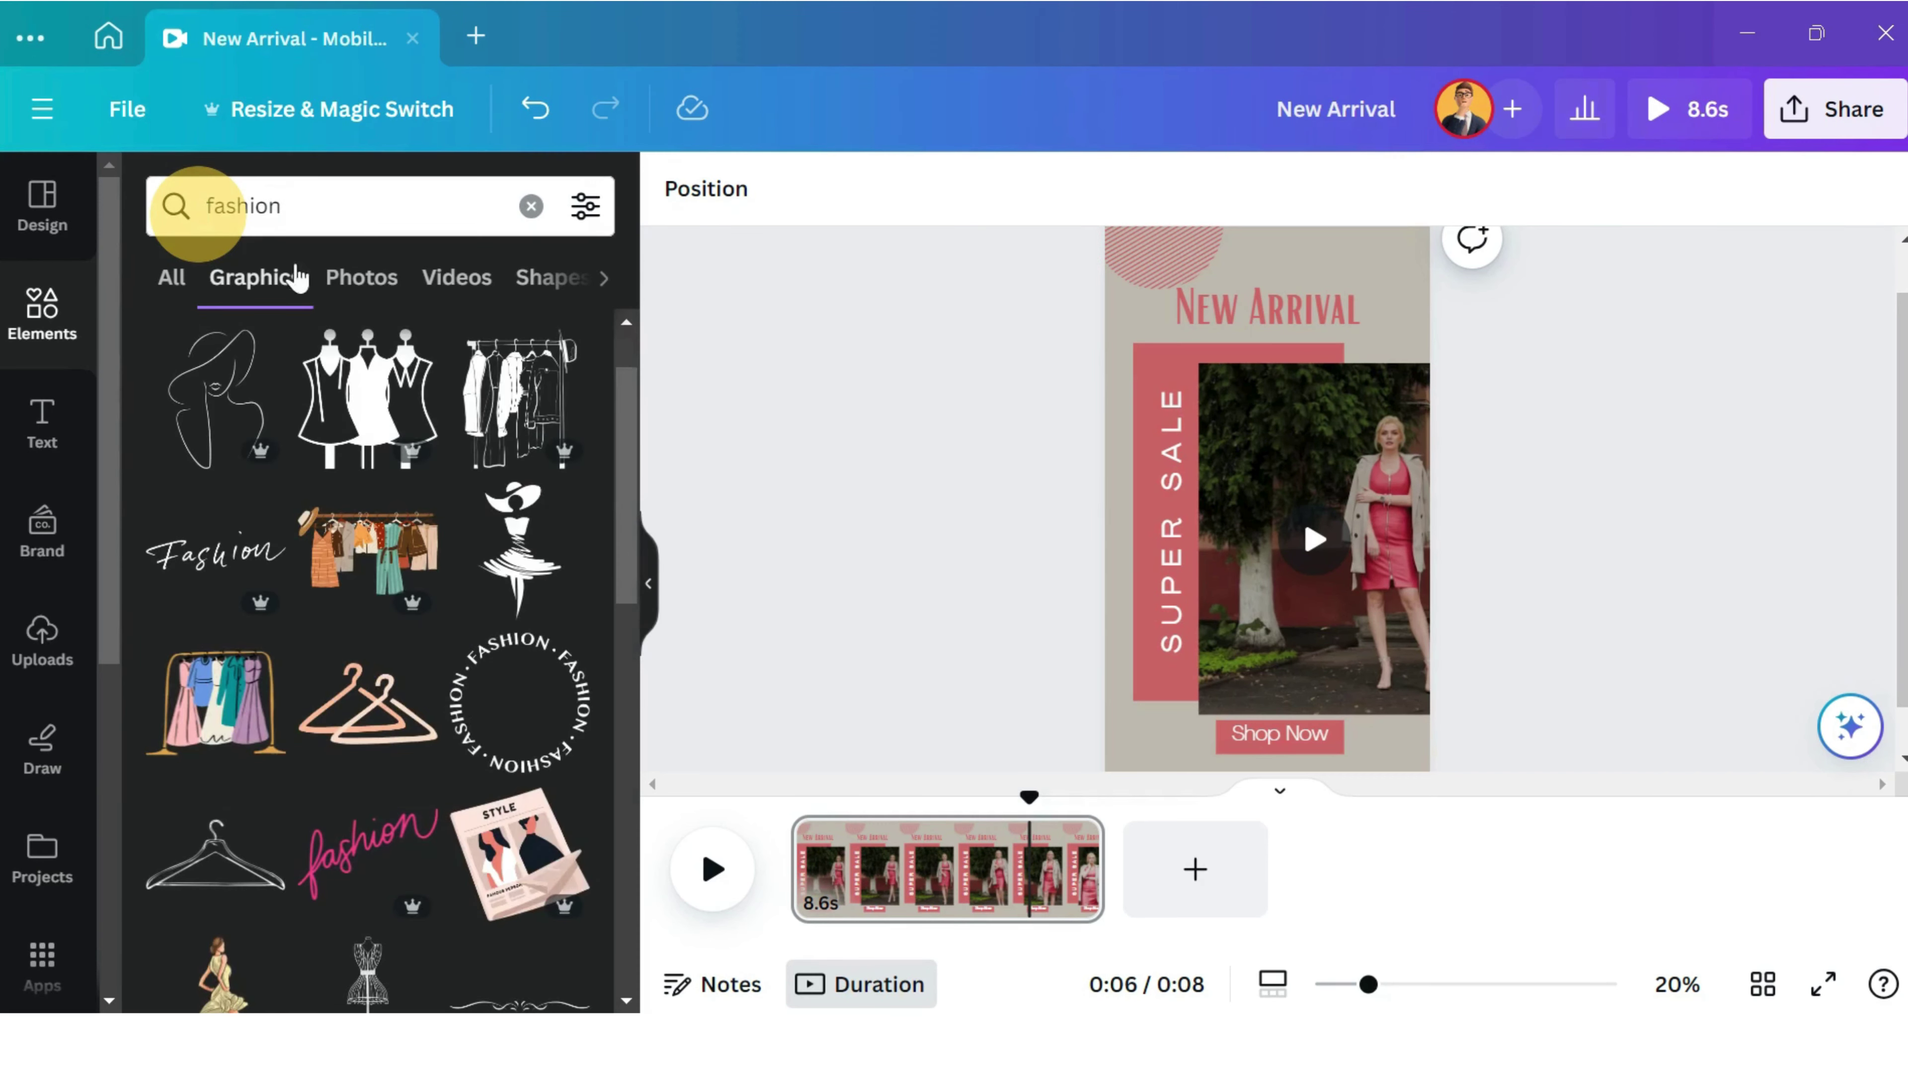
click(353, 279)
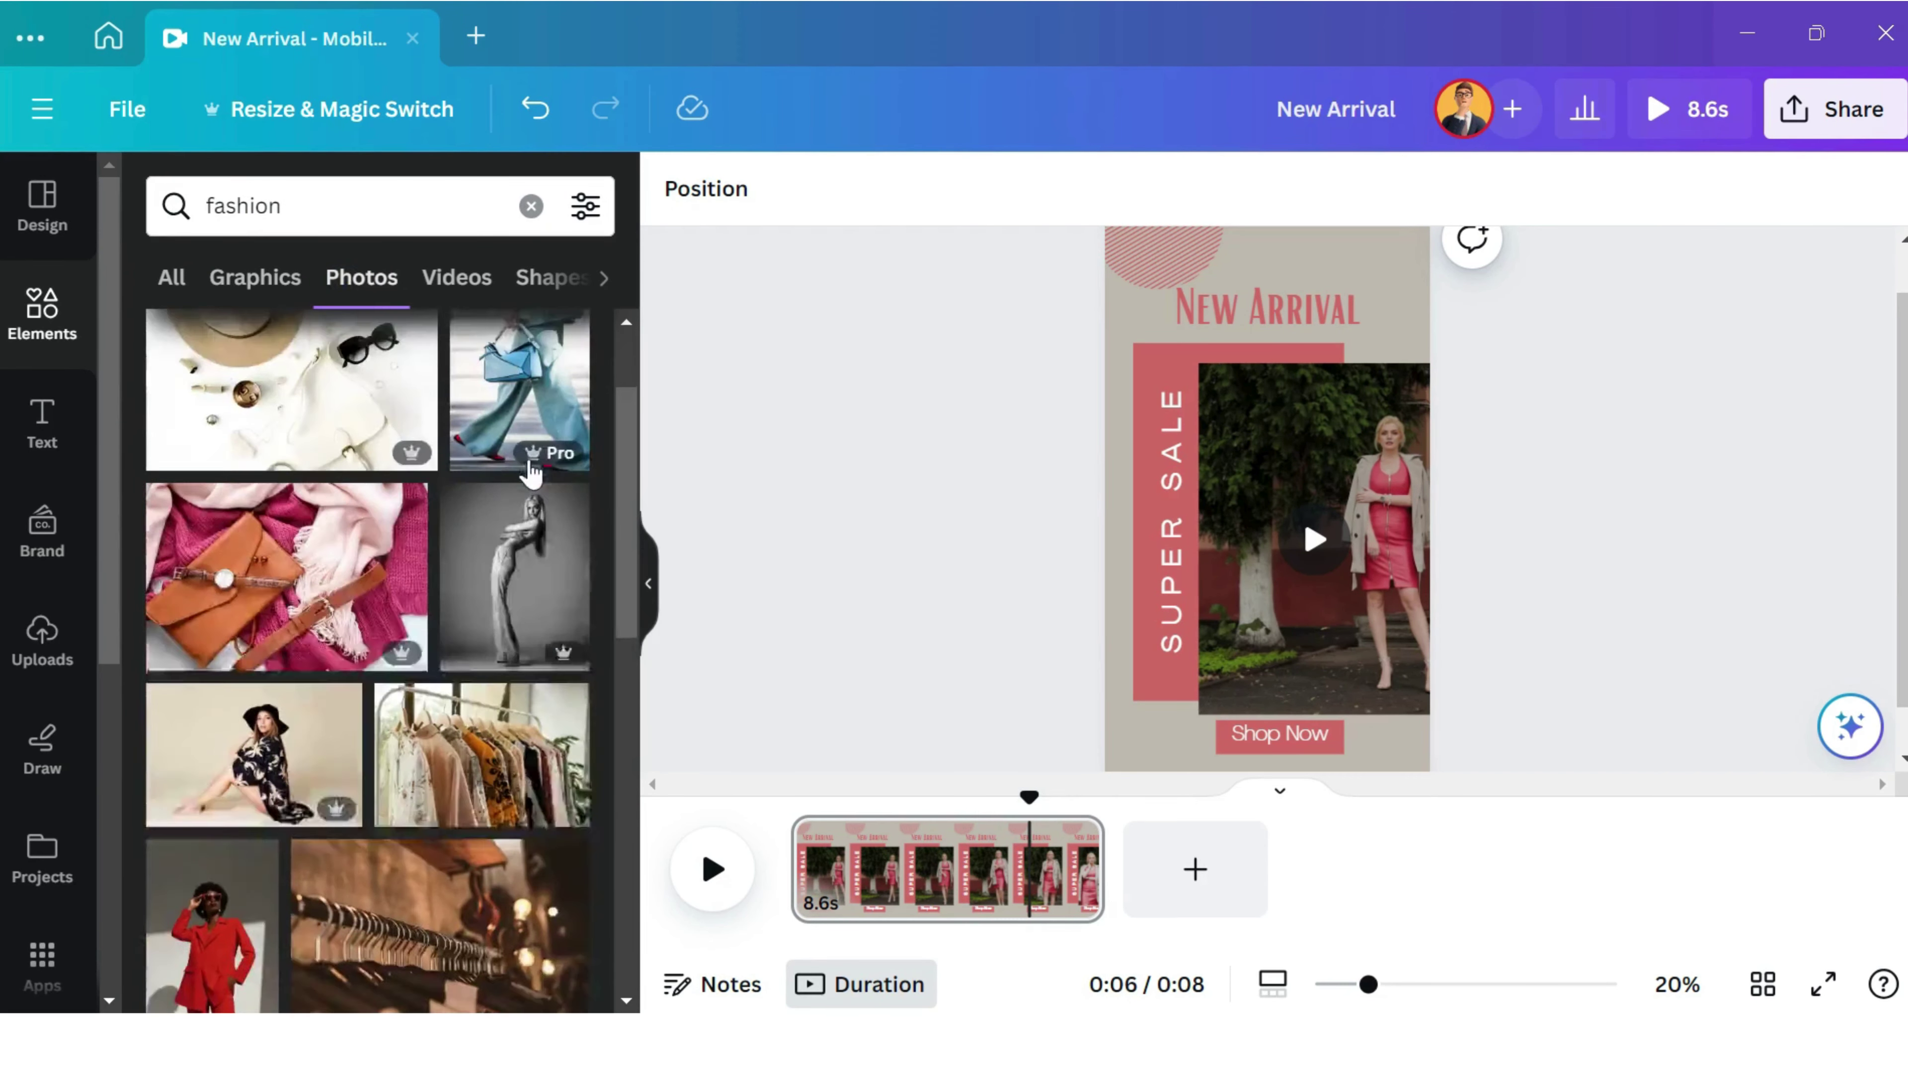
scroll(531, 473, down, 4)
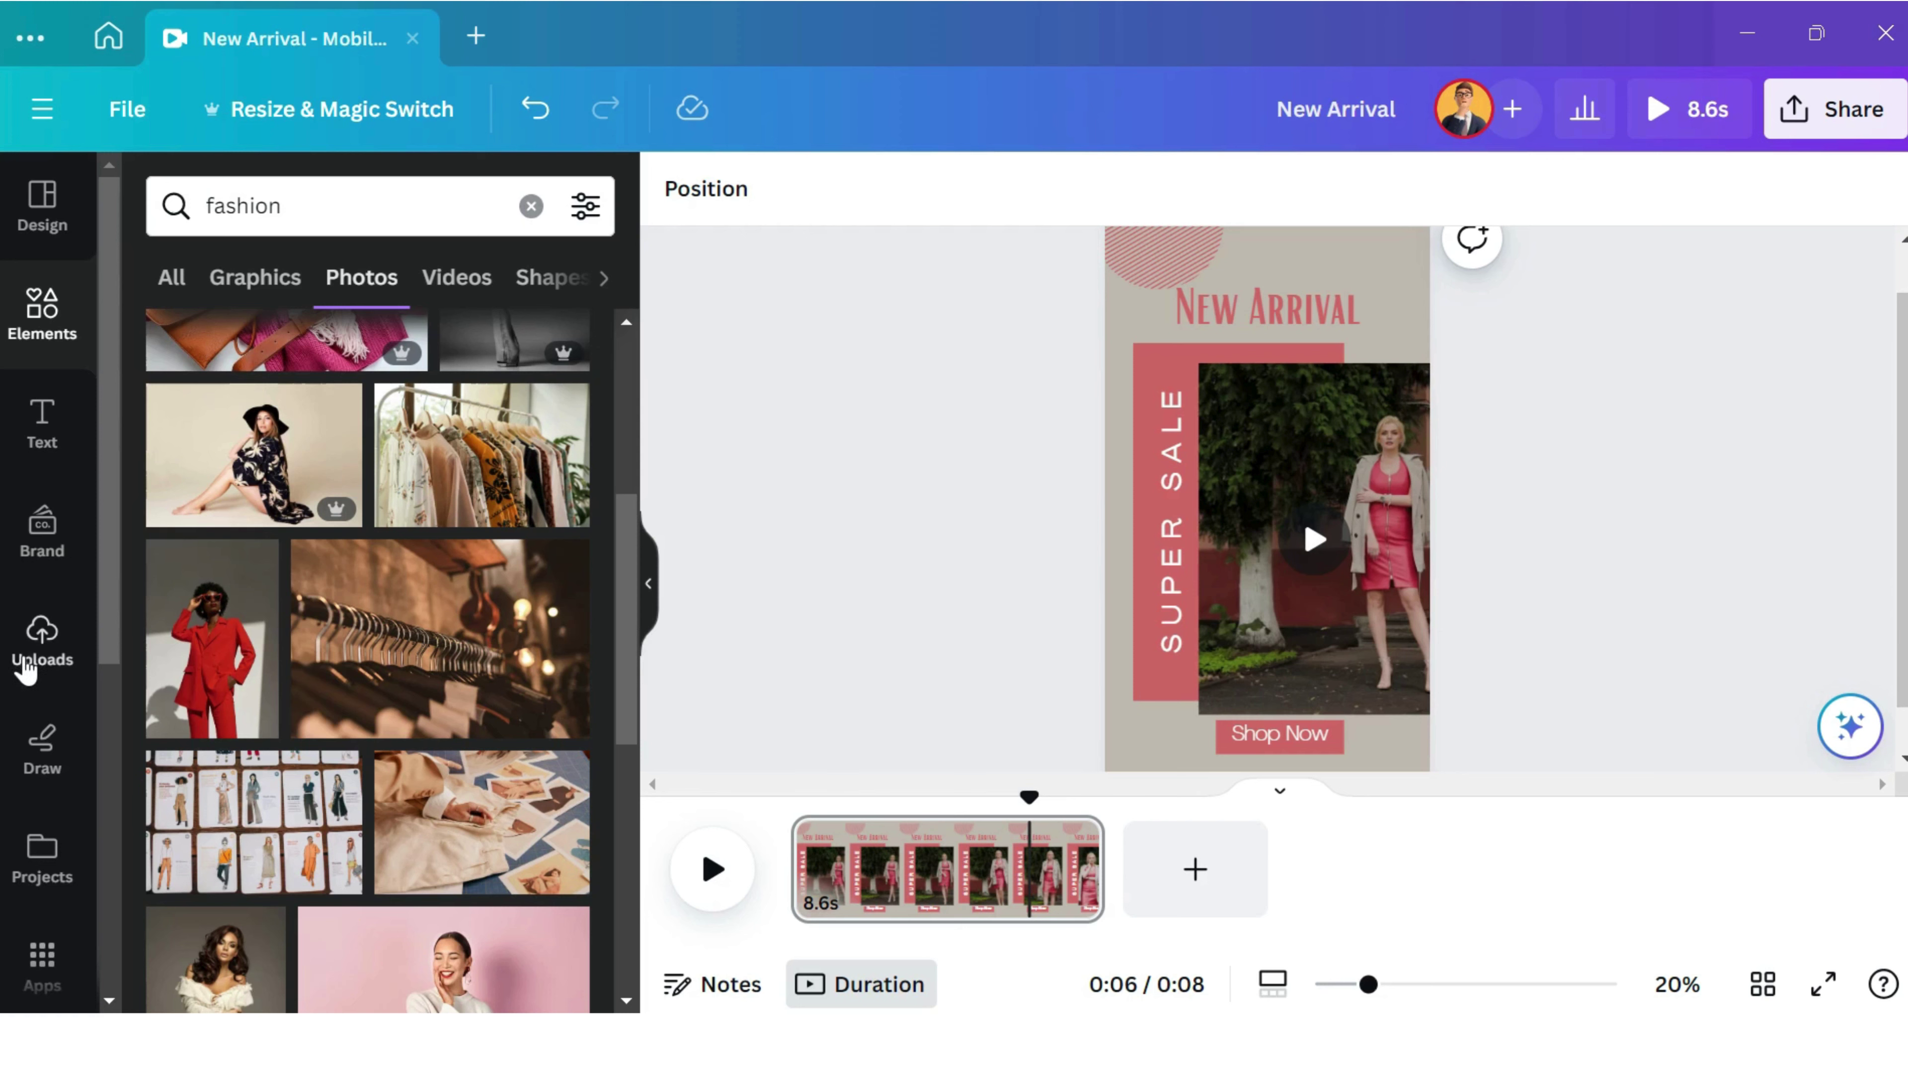
click(68, 665)
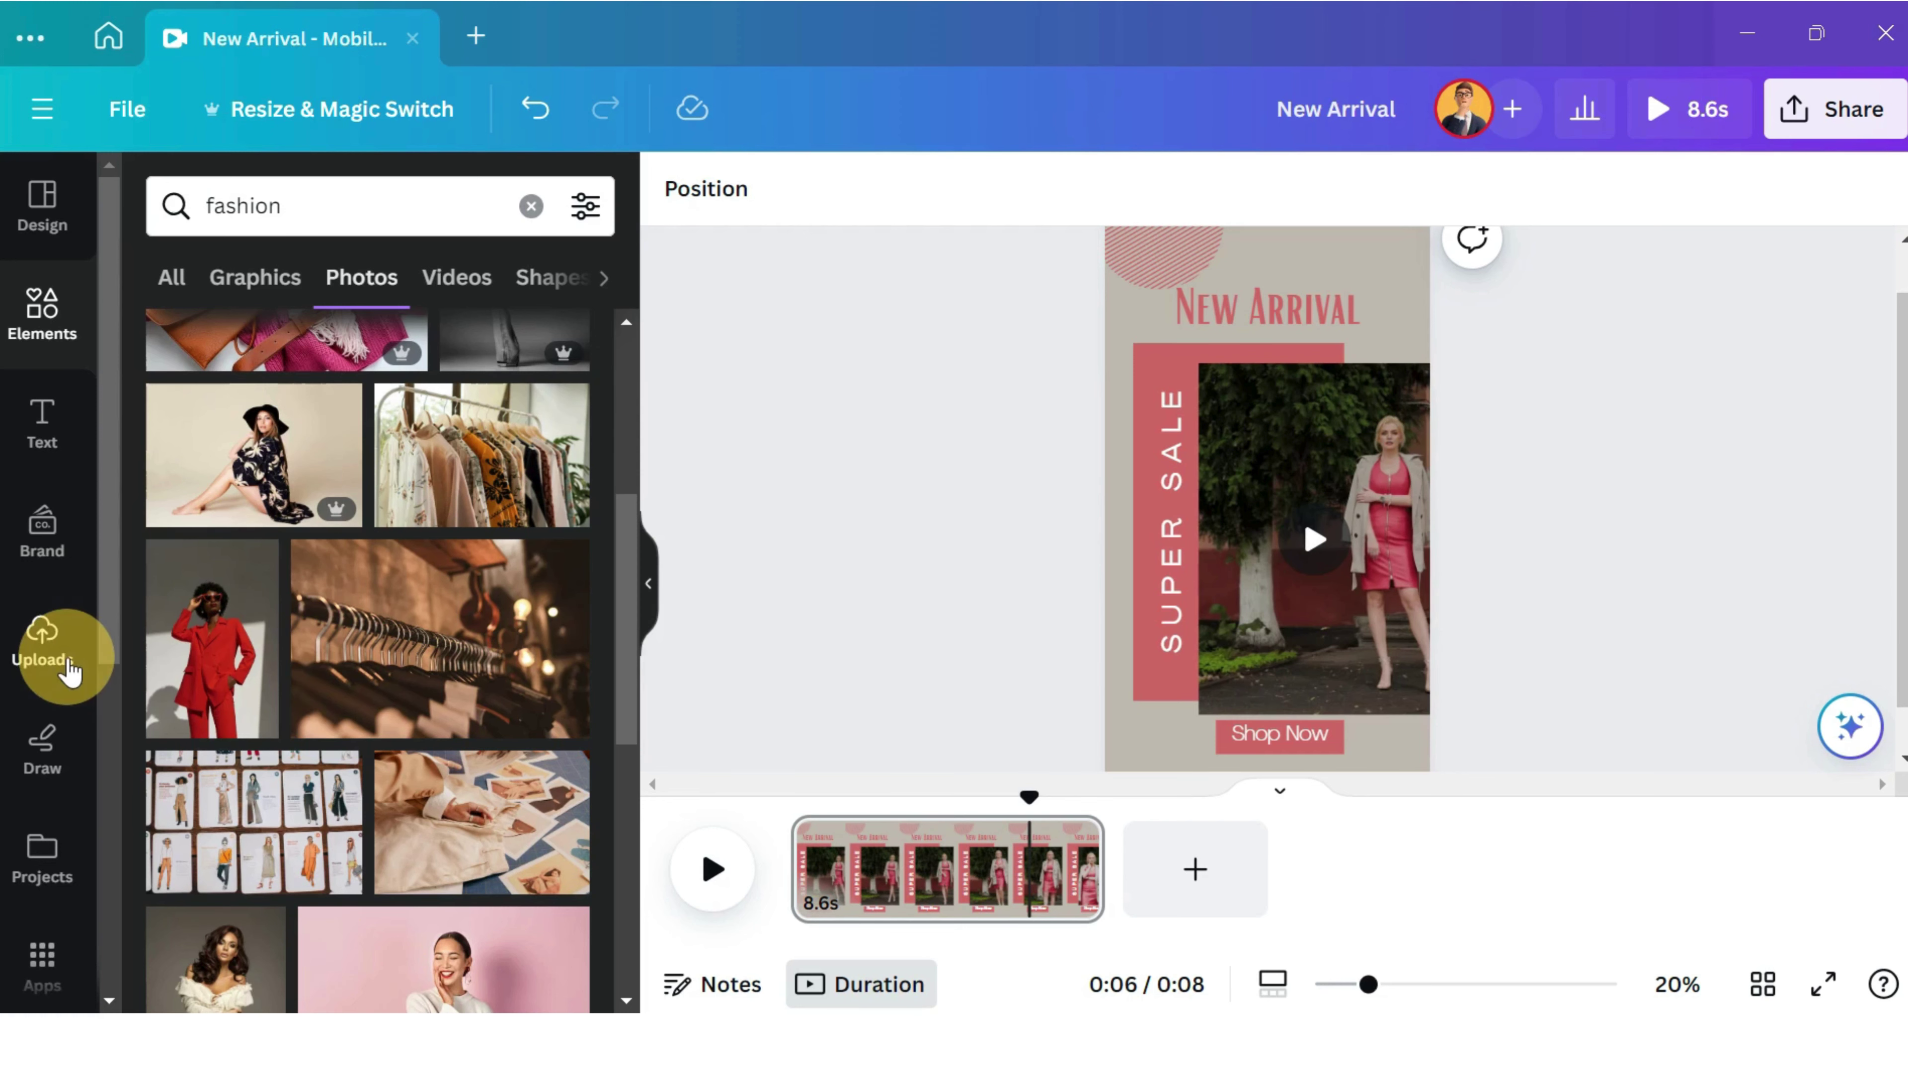
scroll(524, 586, down, 8)
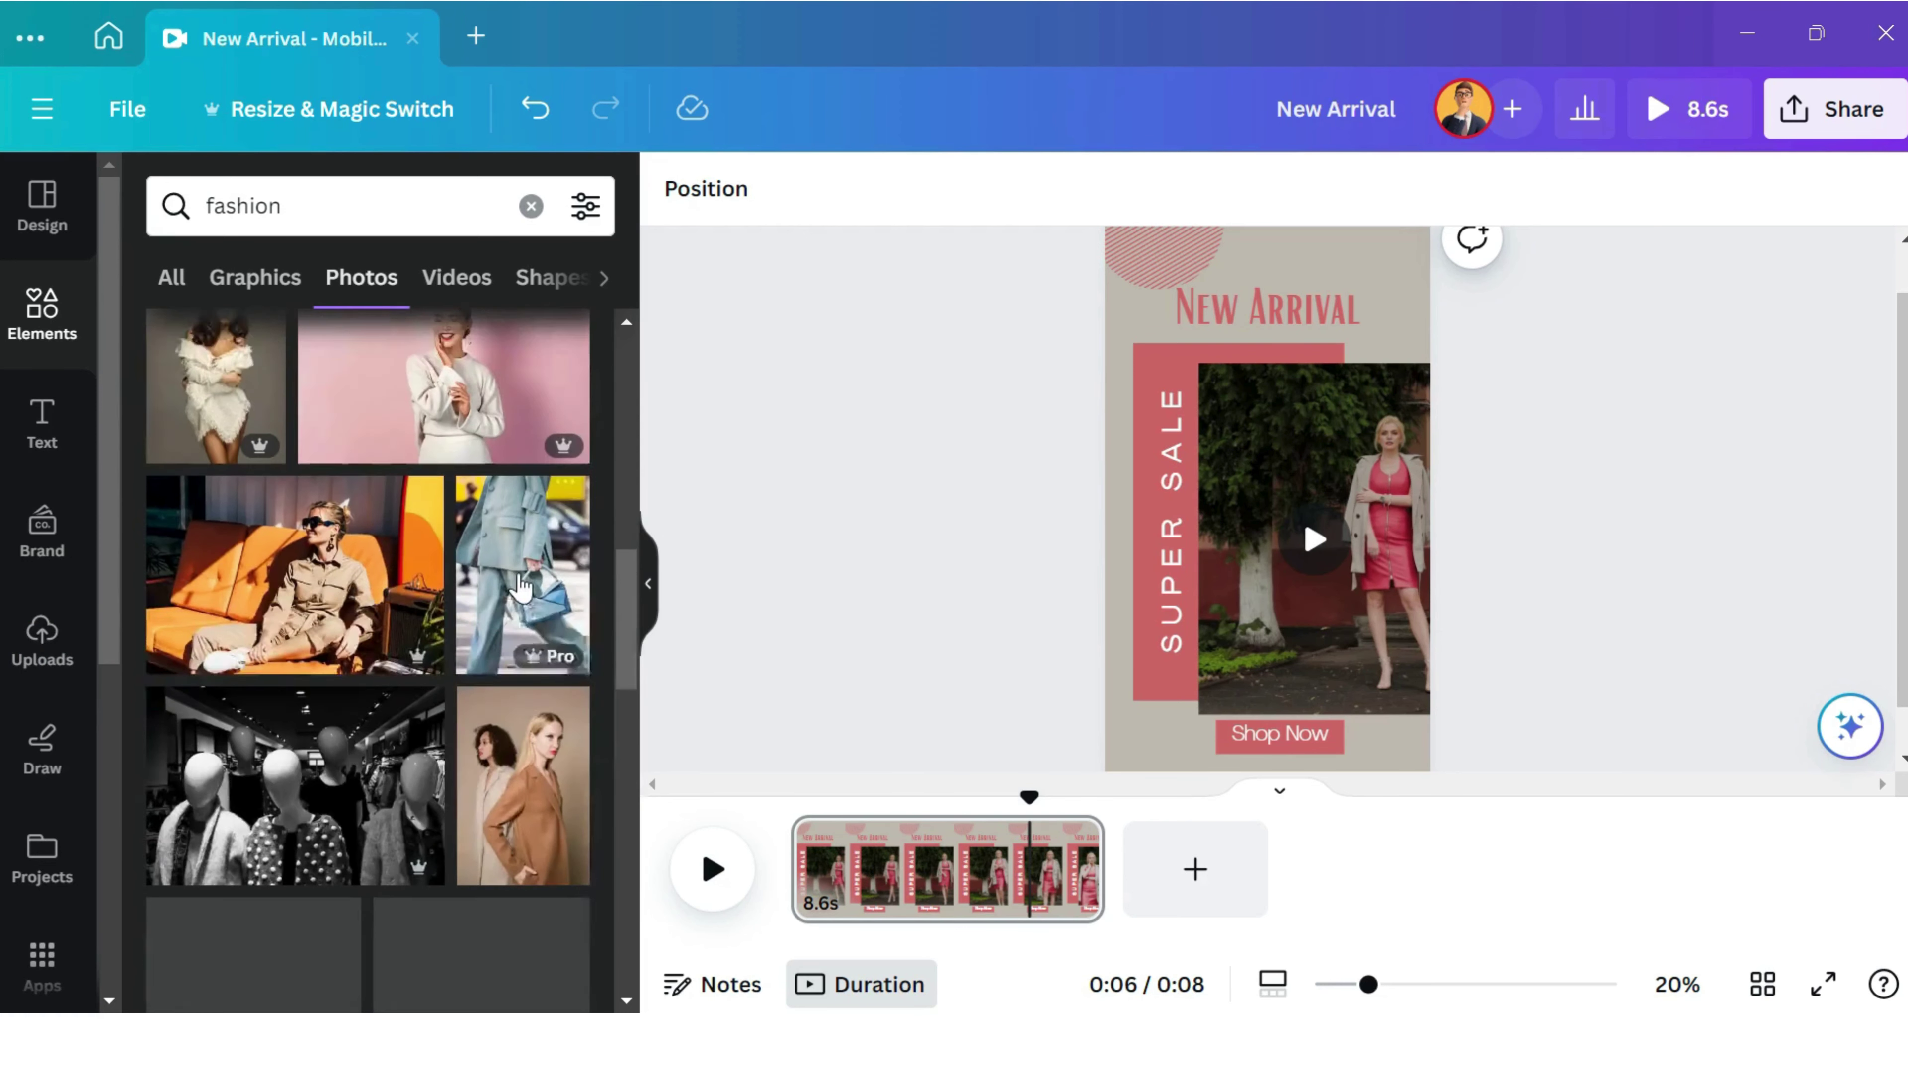
scroll(524, 586, down, 5)
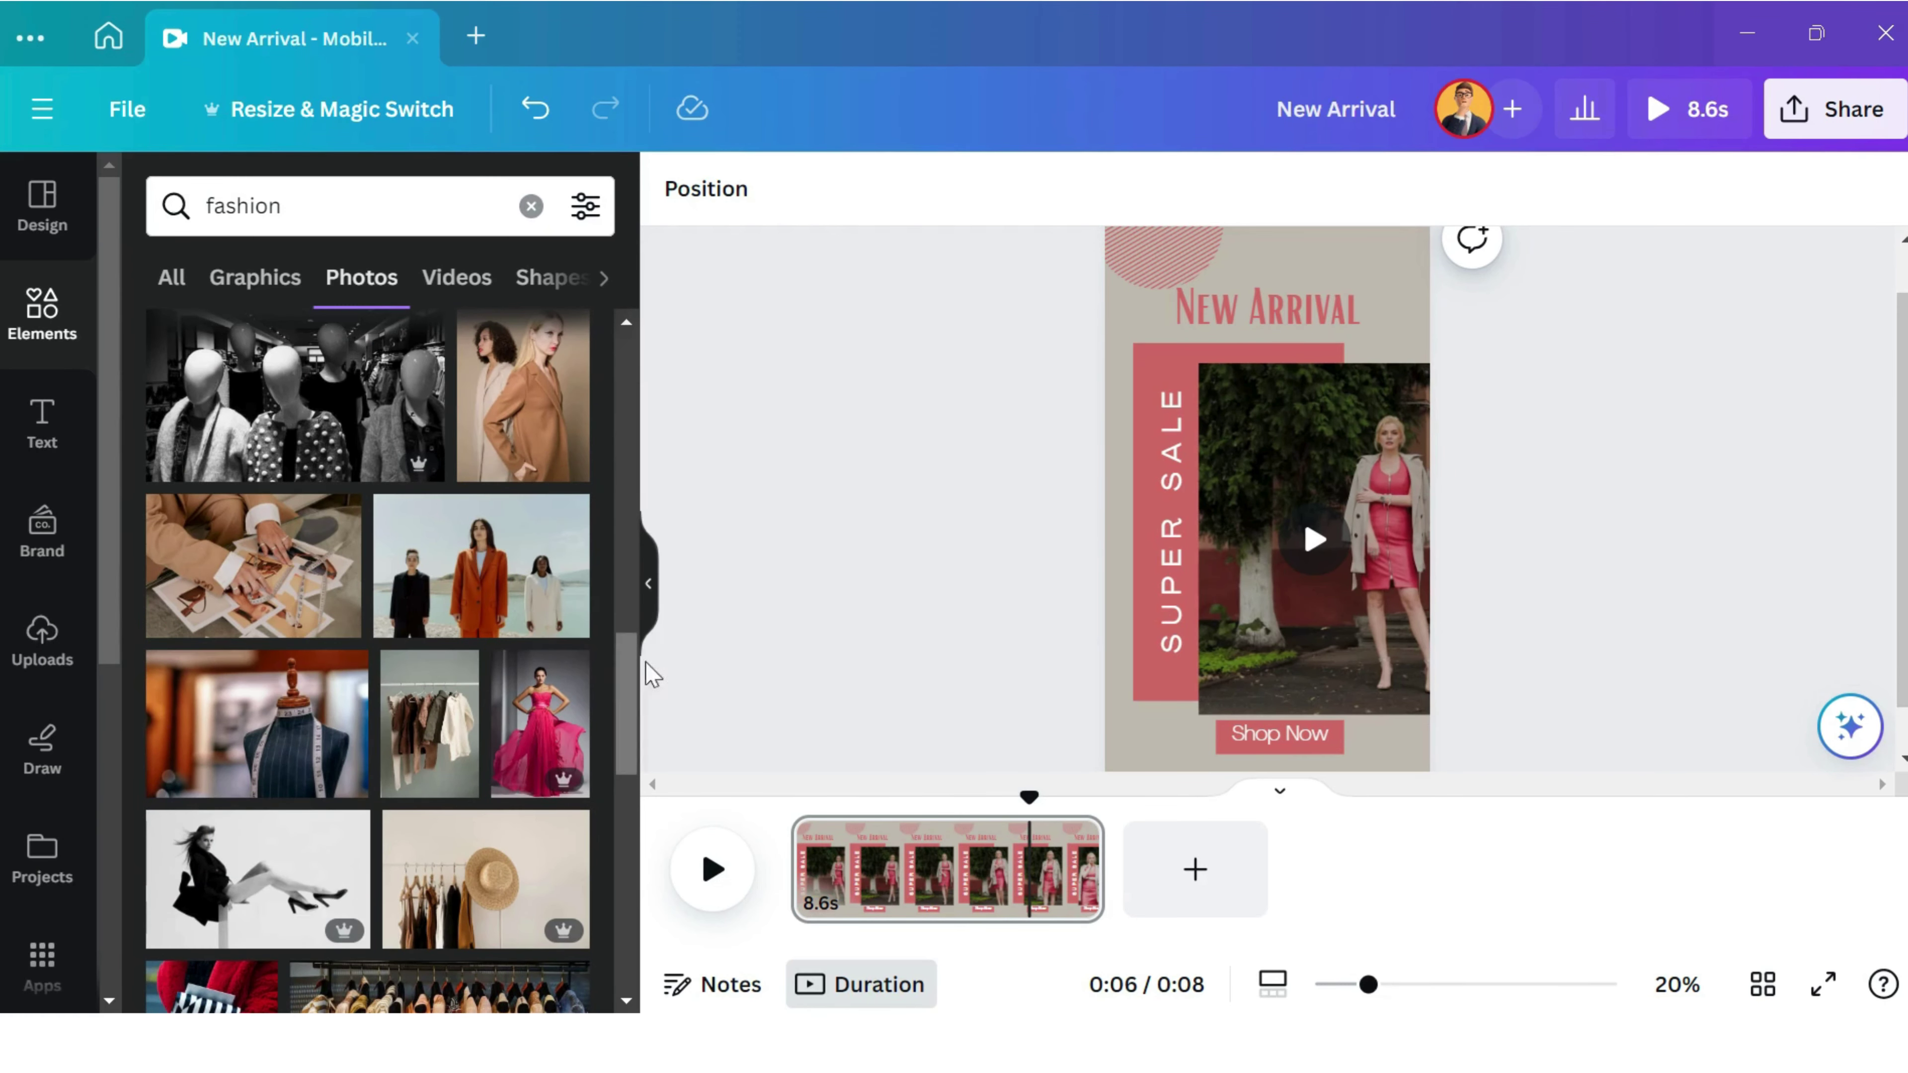
Try moving the model video toward the page's upper-right edge, and undo the move.
drag(1278, 532, 1352, 460)
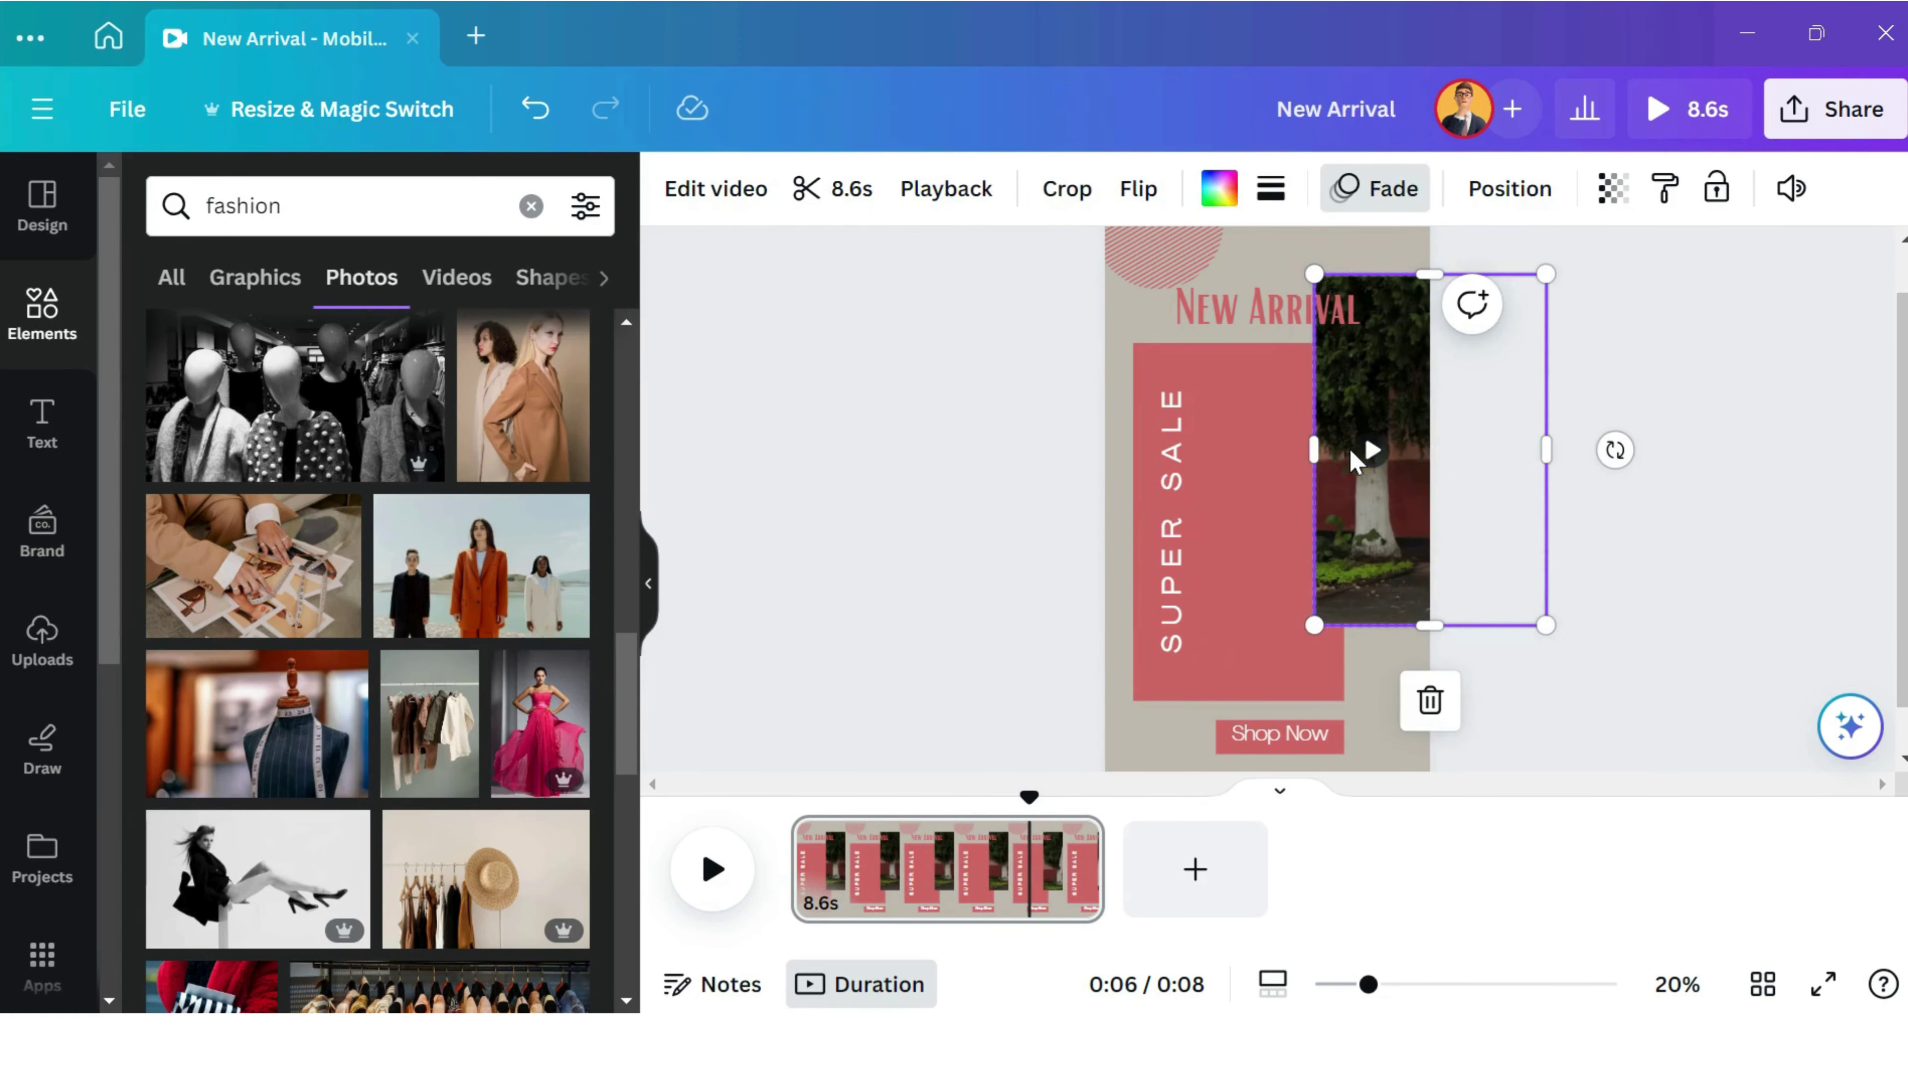
click(534, 114)
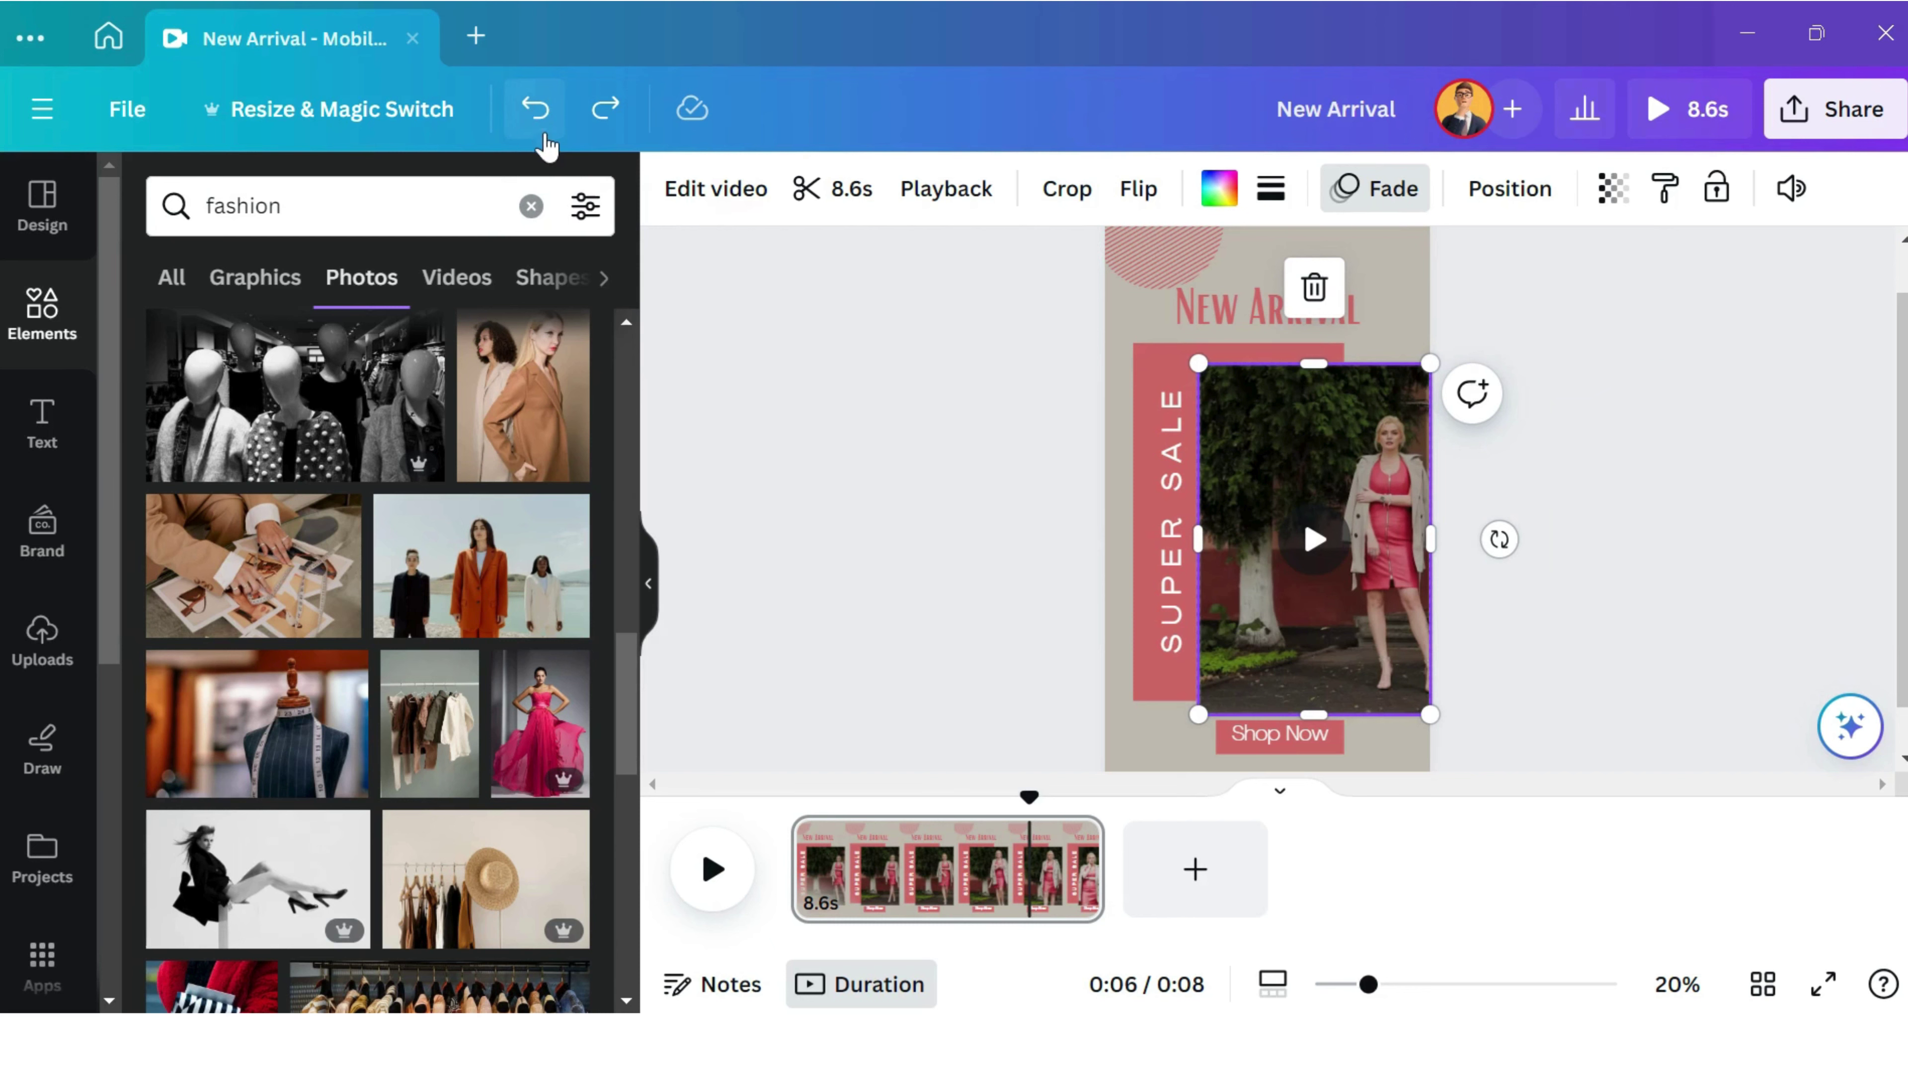
Move the striped circle slightly up and outward so it sits flush in the page's upper-left corner.
scroll(1069, 368, down, 2)
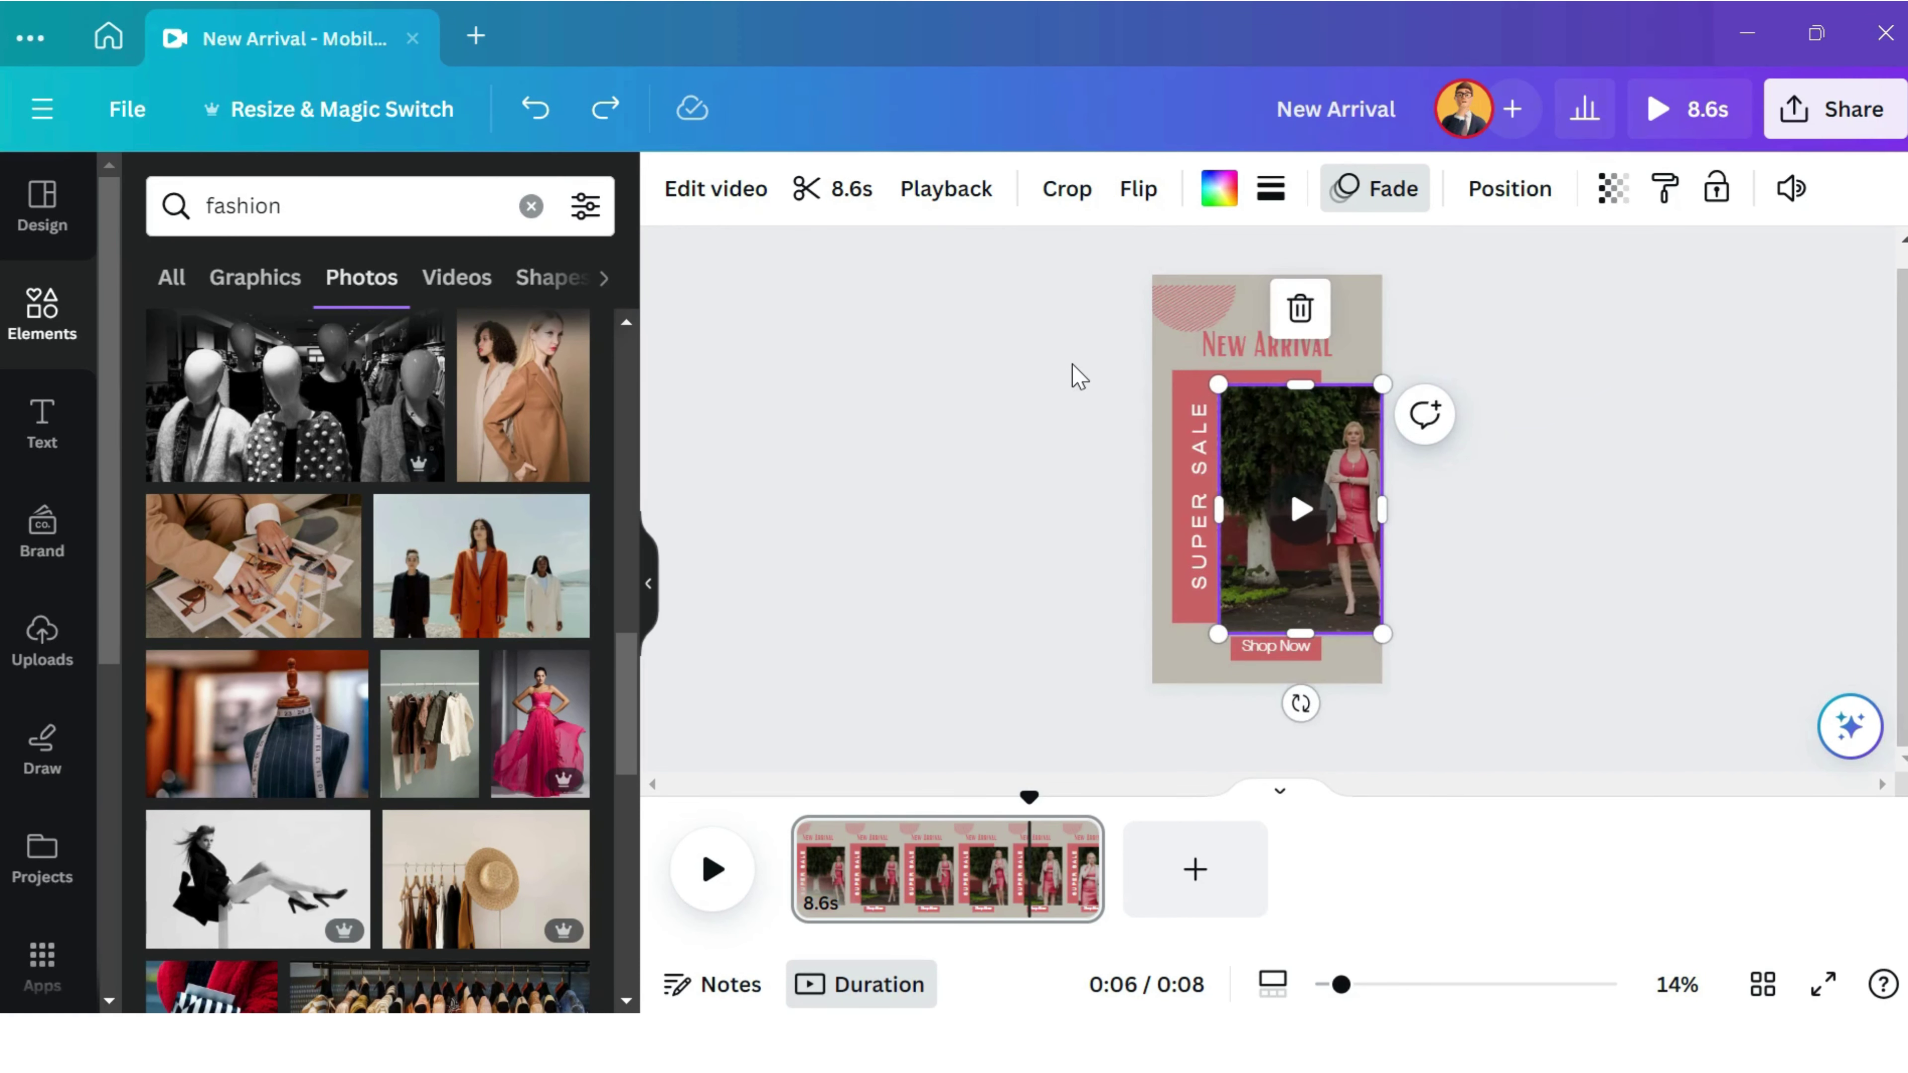
scroll(1072, 364, up, 1)
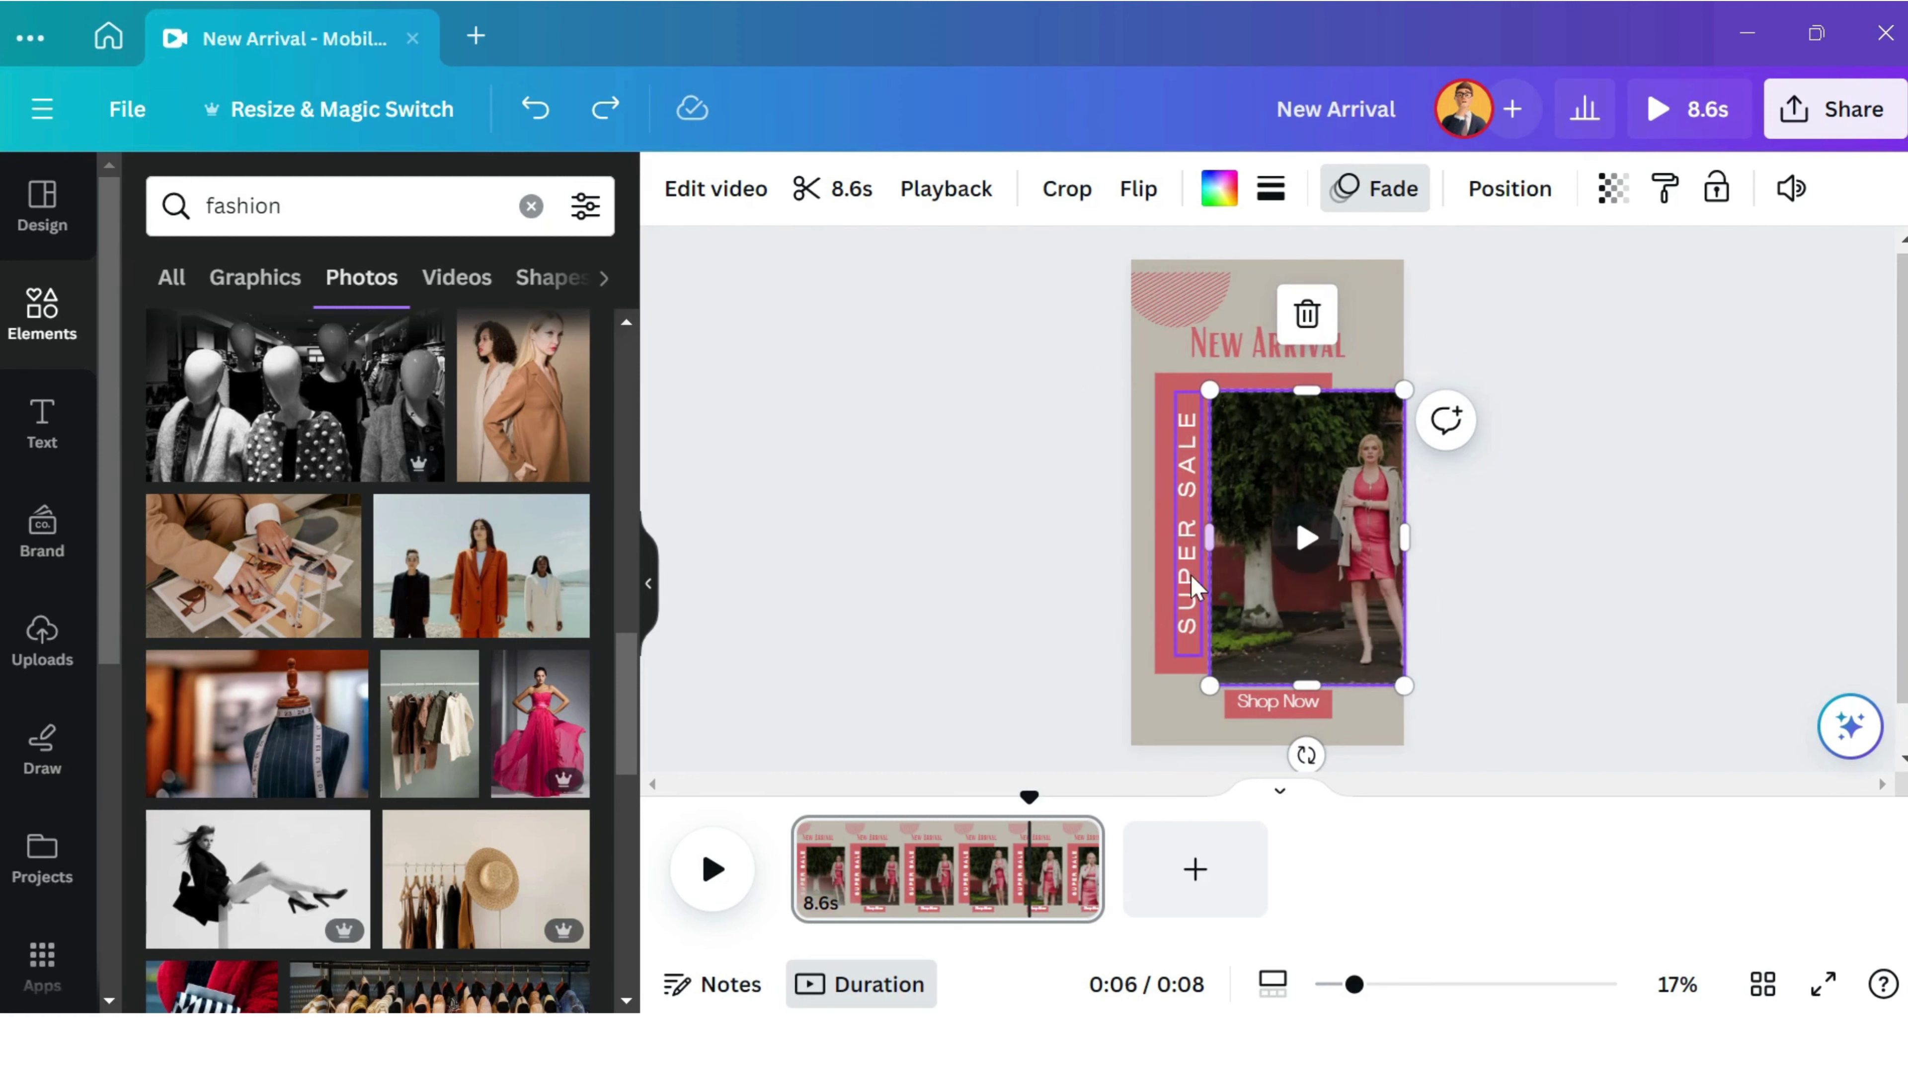
click(1184, 288)
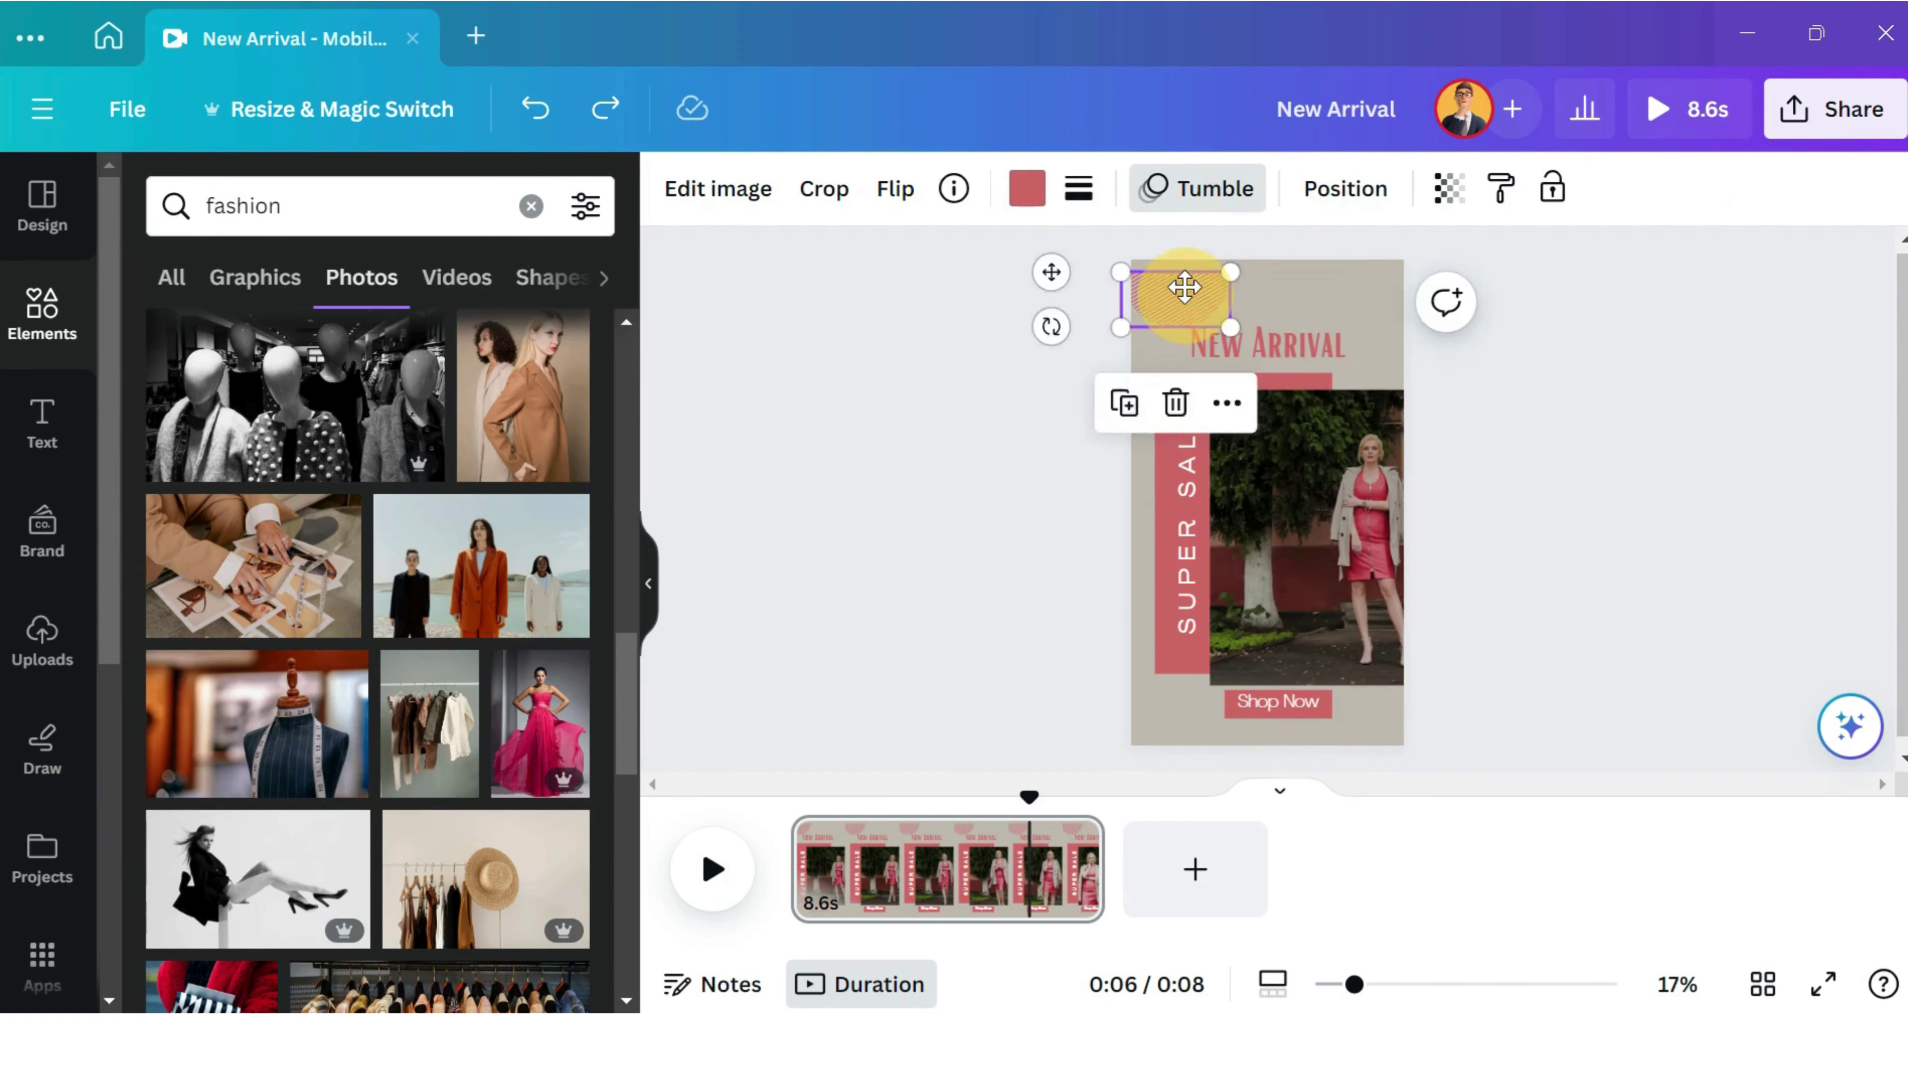
drag(1185, 288, 1172, 284)
Enlarge the model video slightly and shift it up so it sits between the New Arrival heading and the Shop Now label.
click(1269, 515)
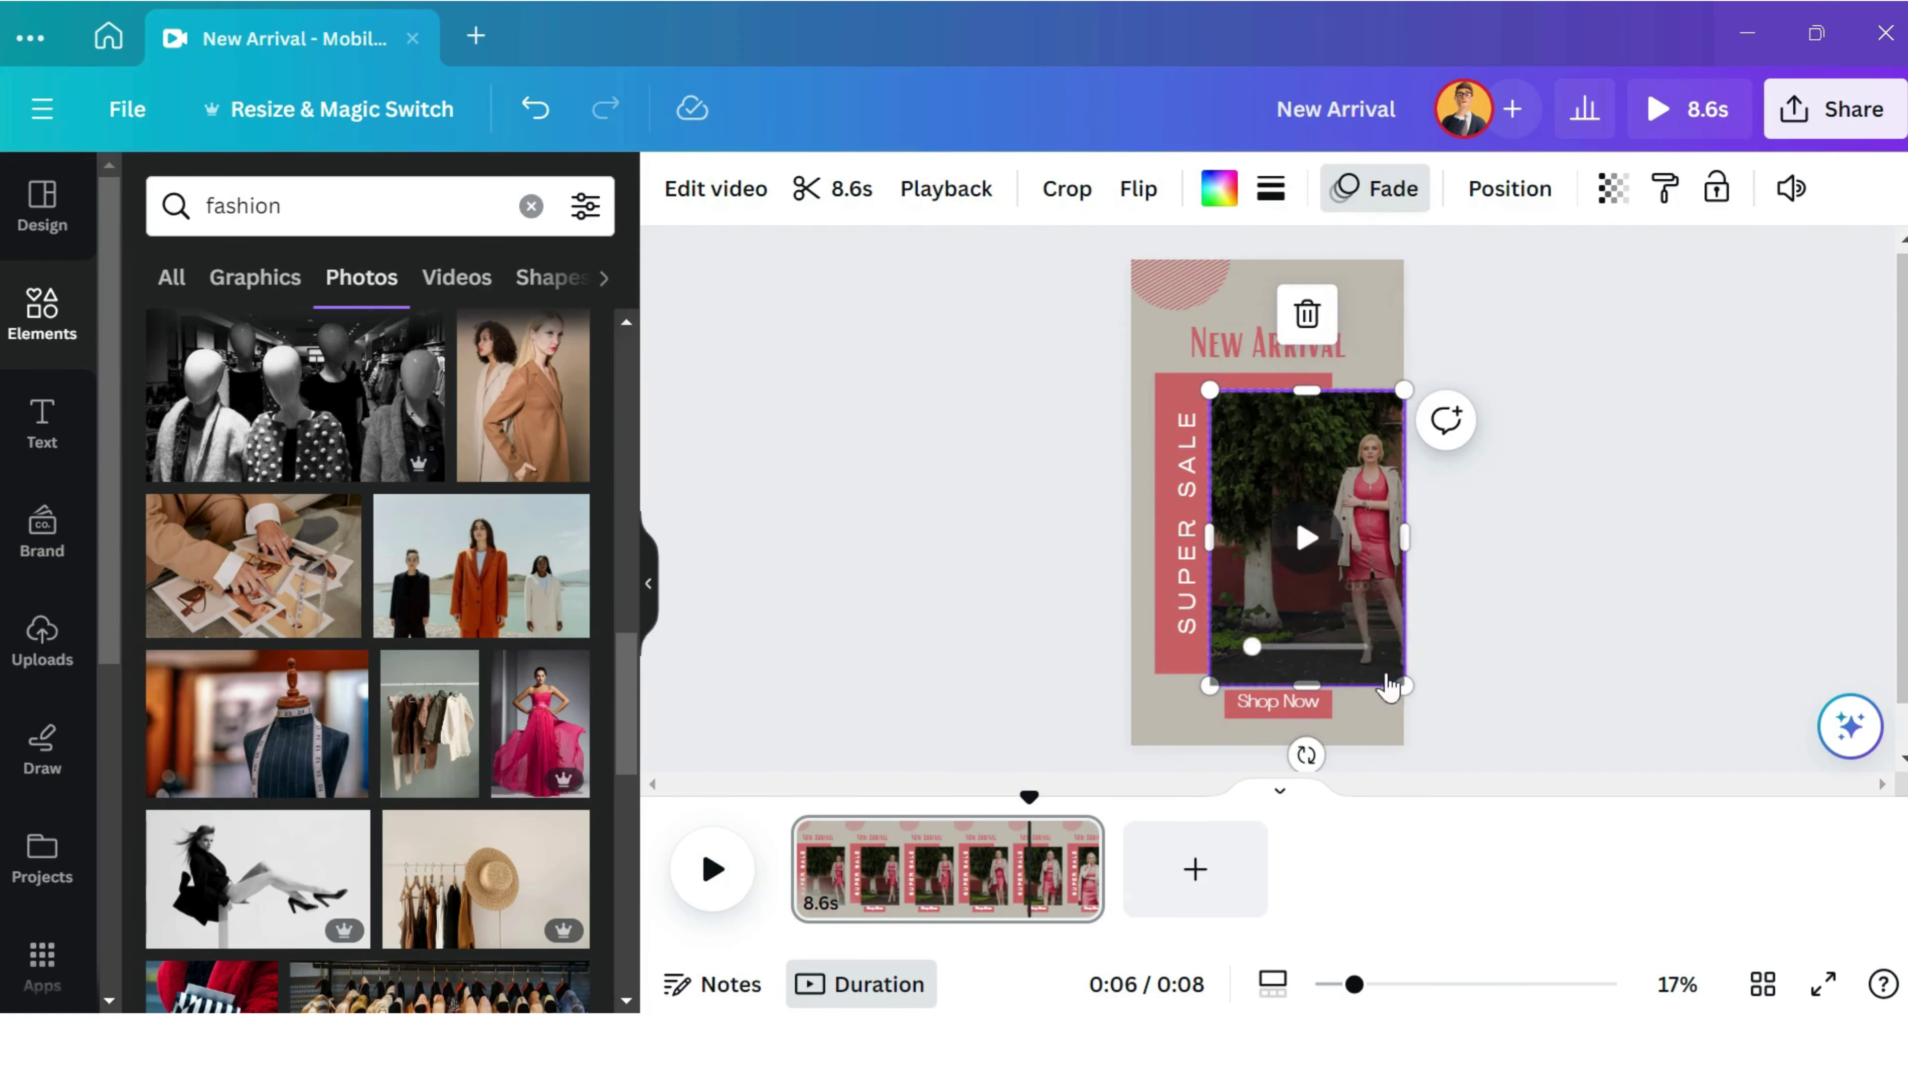
drag(1405, 686, 1430, 704)
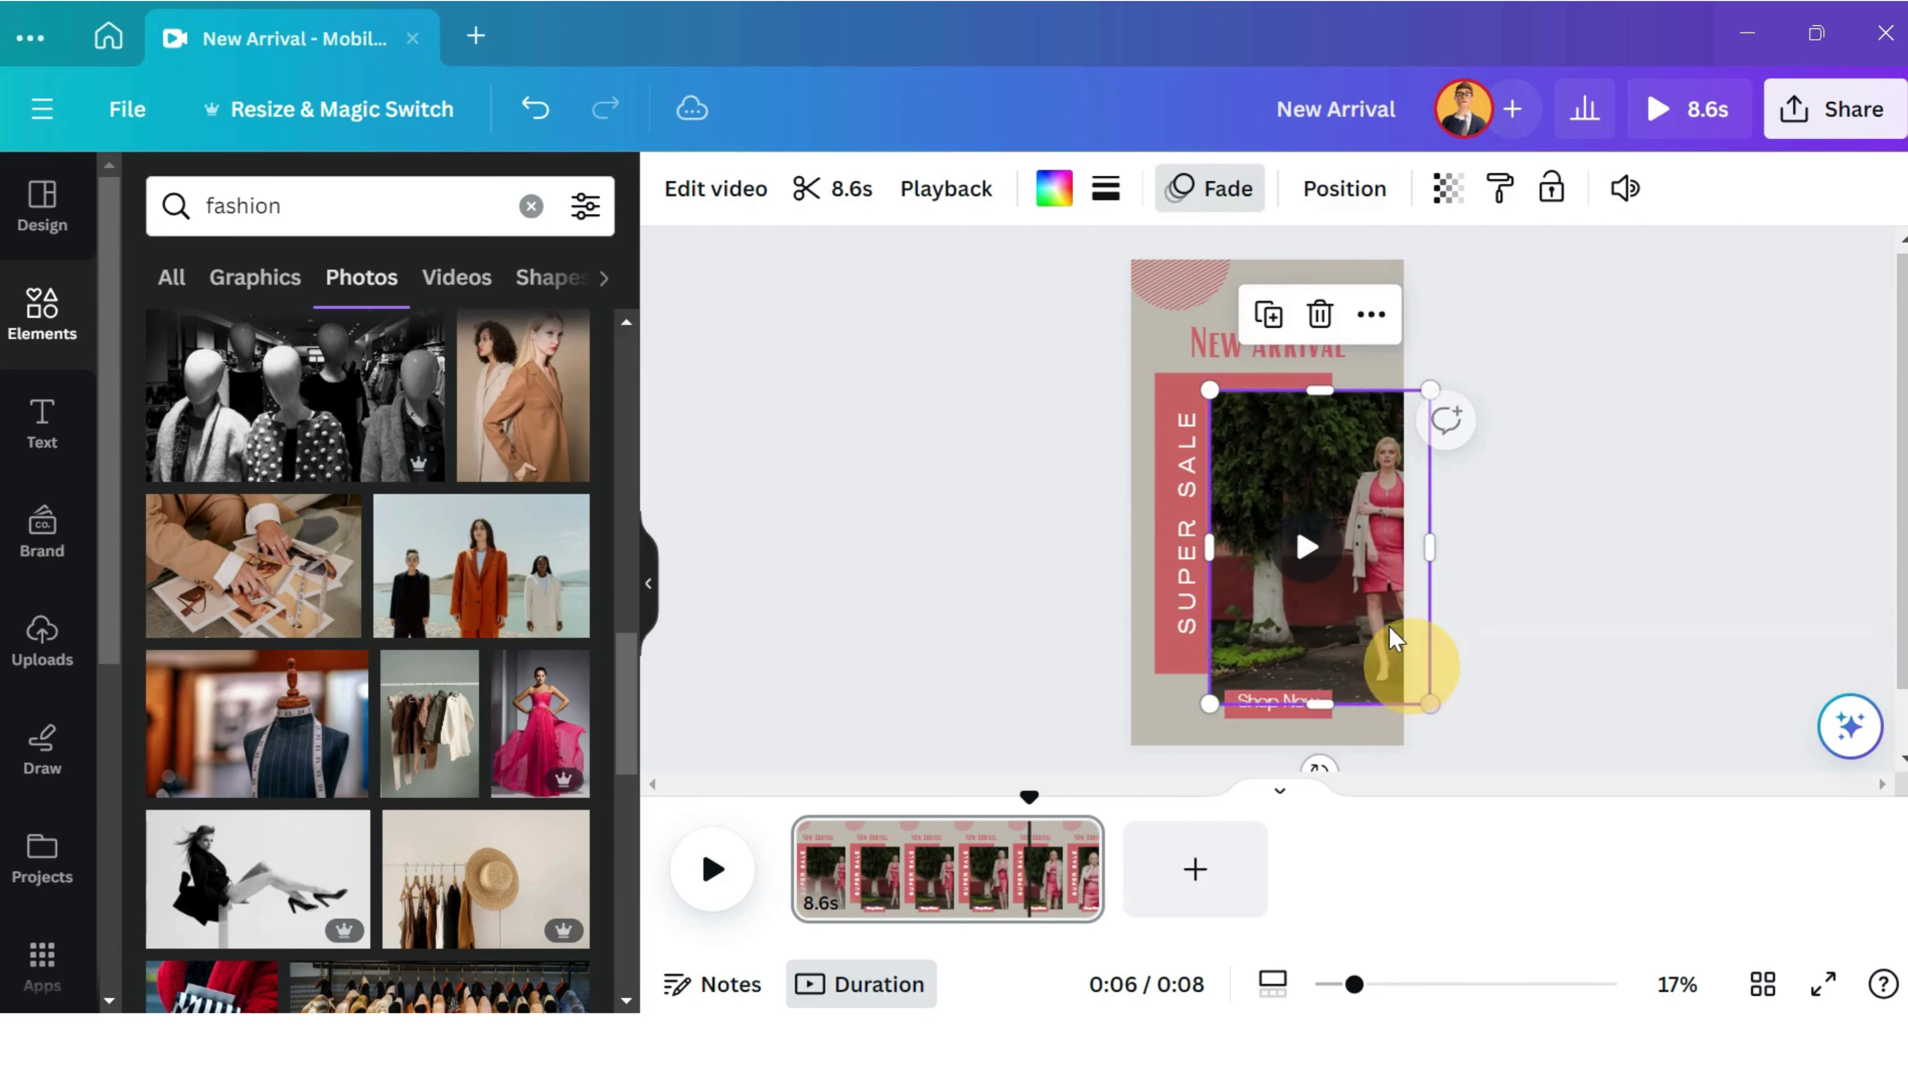
drag(1375, 594, 1372, 569)
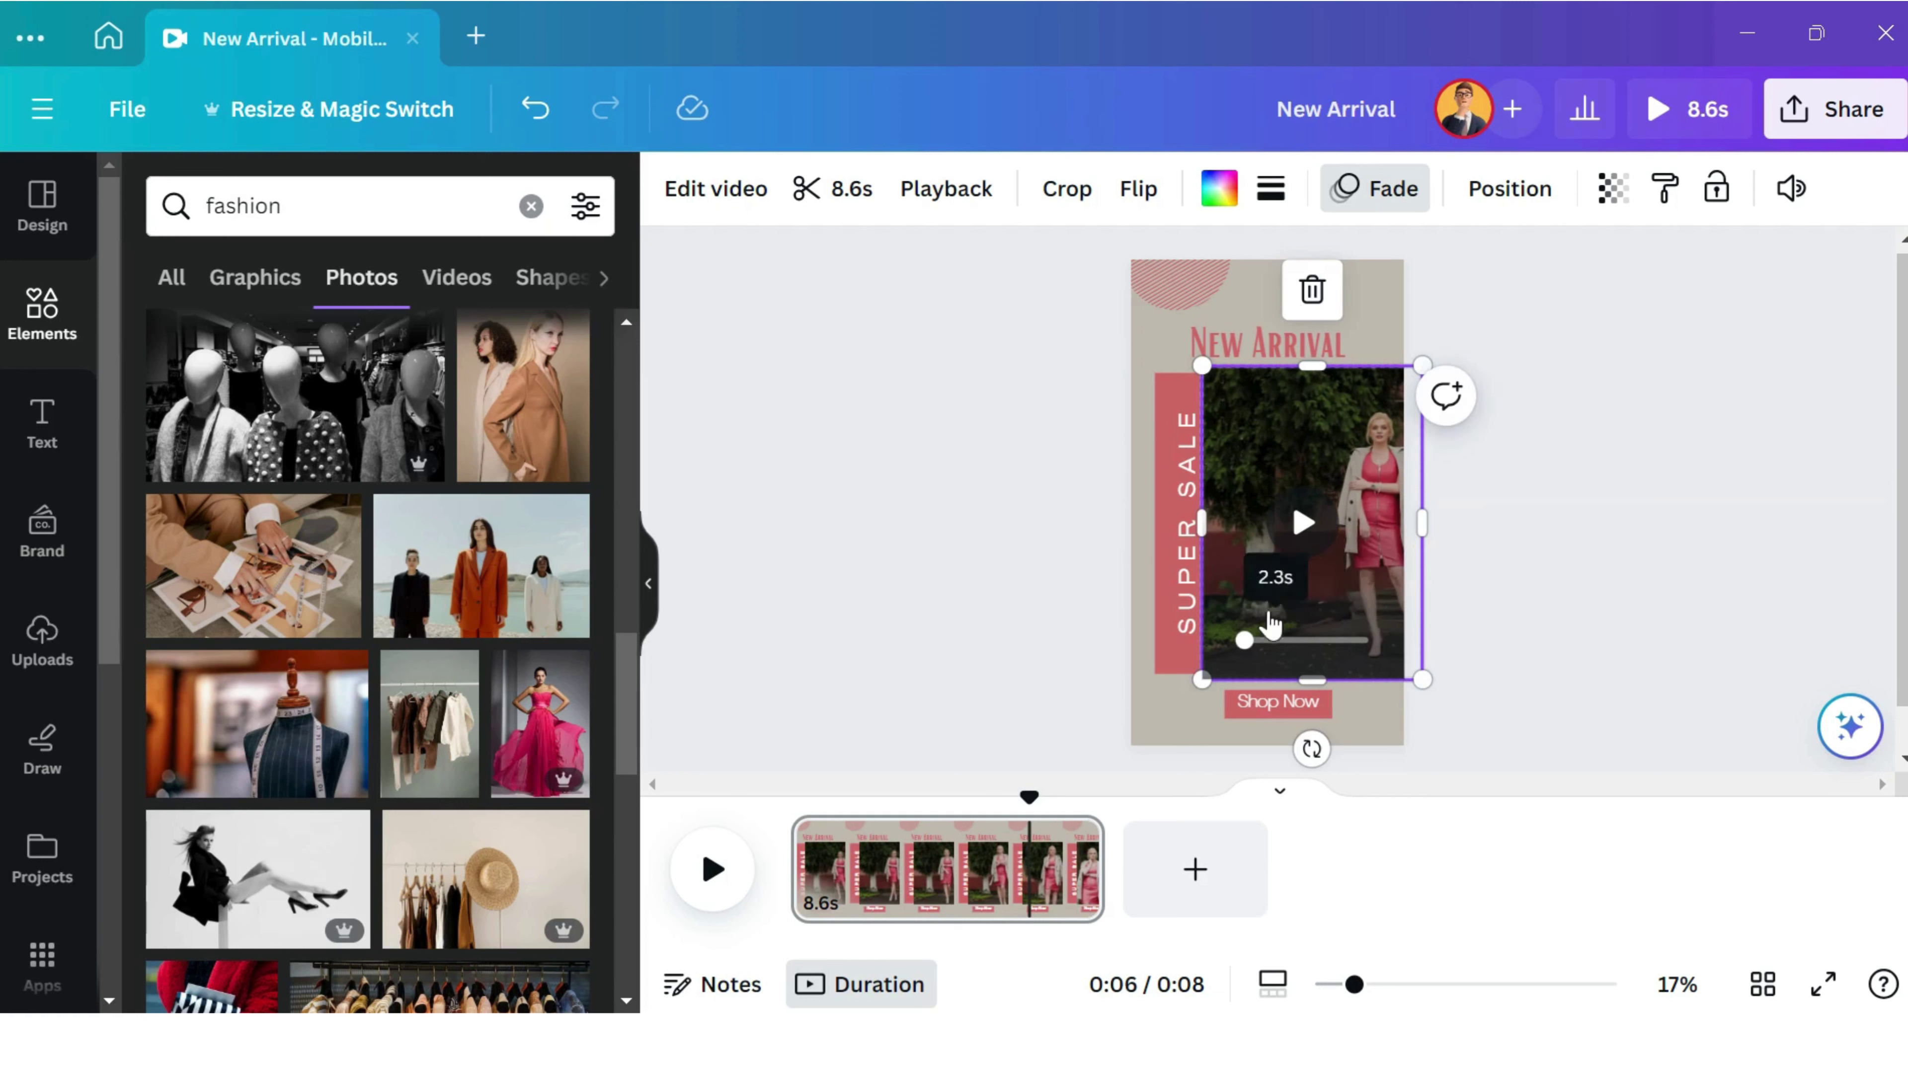
click(1061, 526)
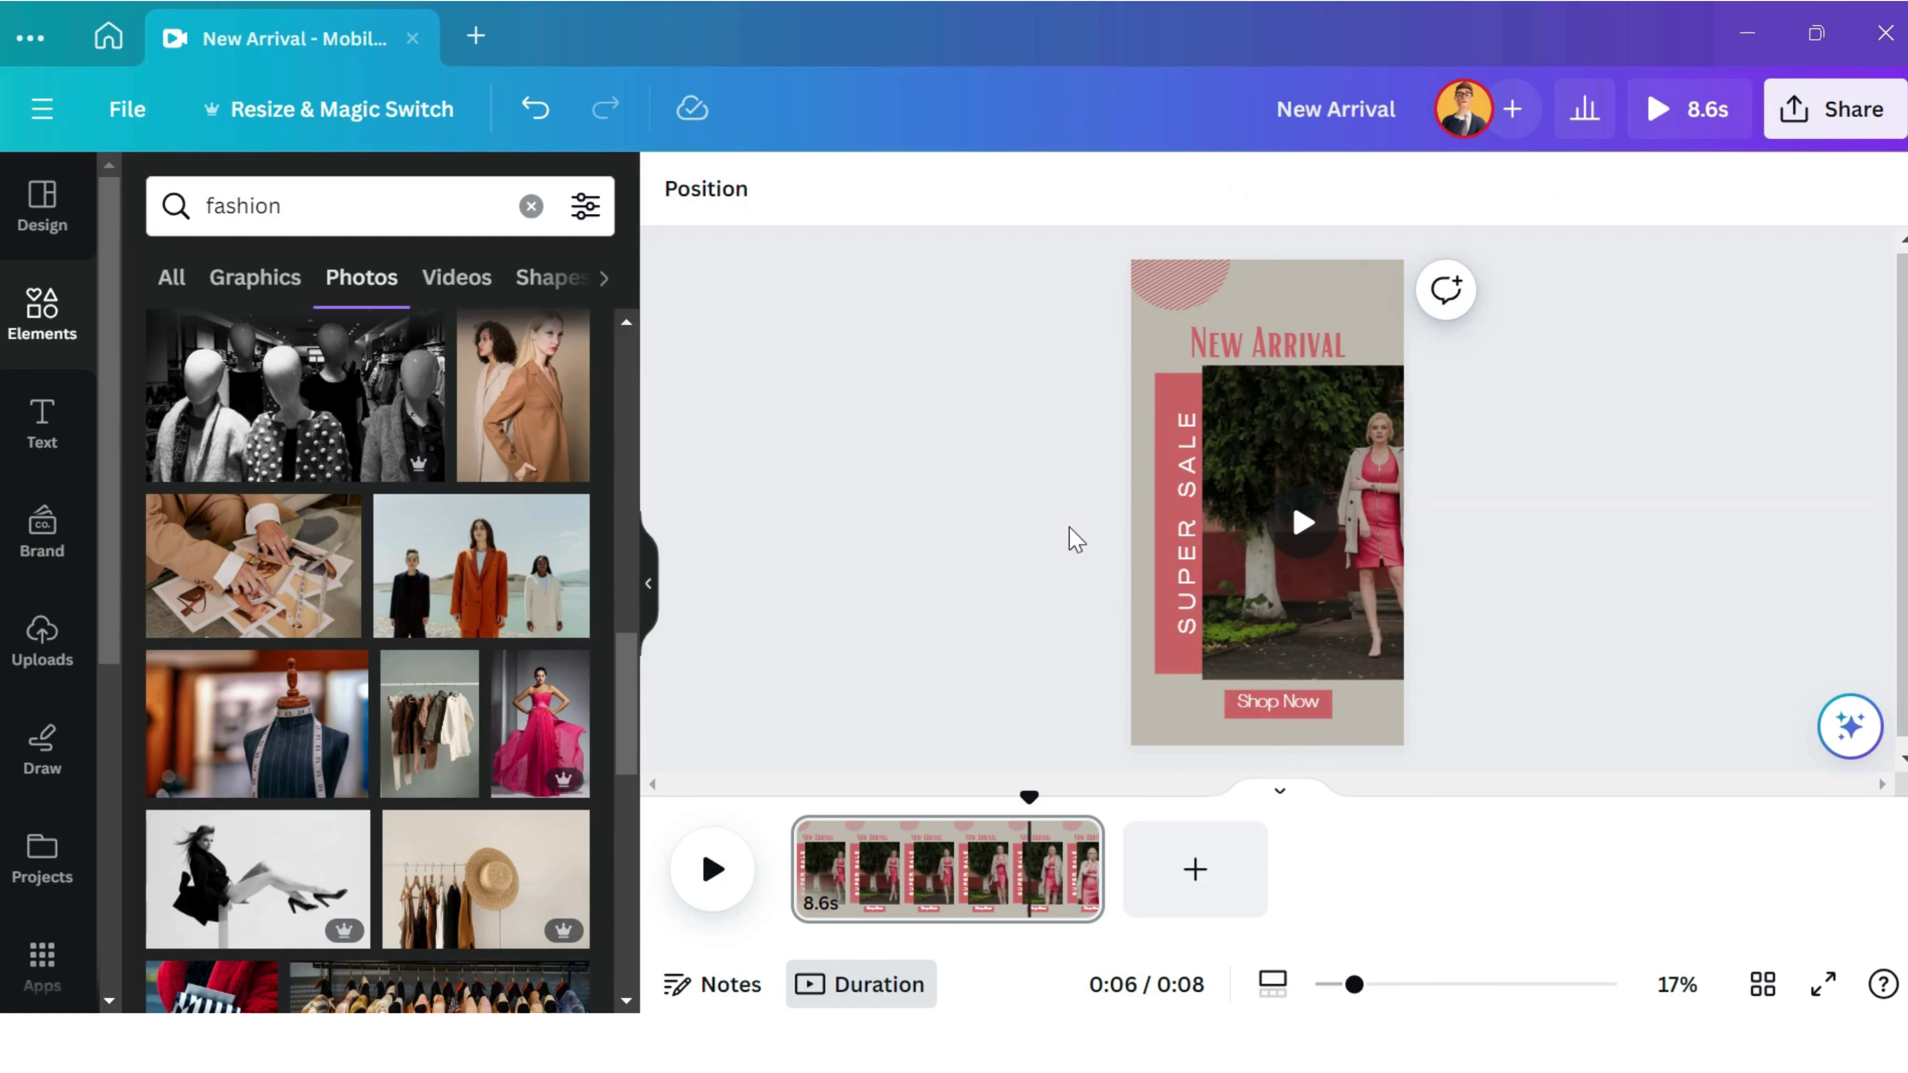
Save the New Arrival design.
click(128, 111)
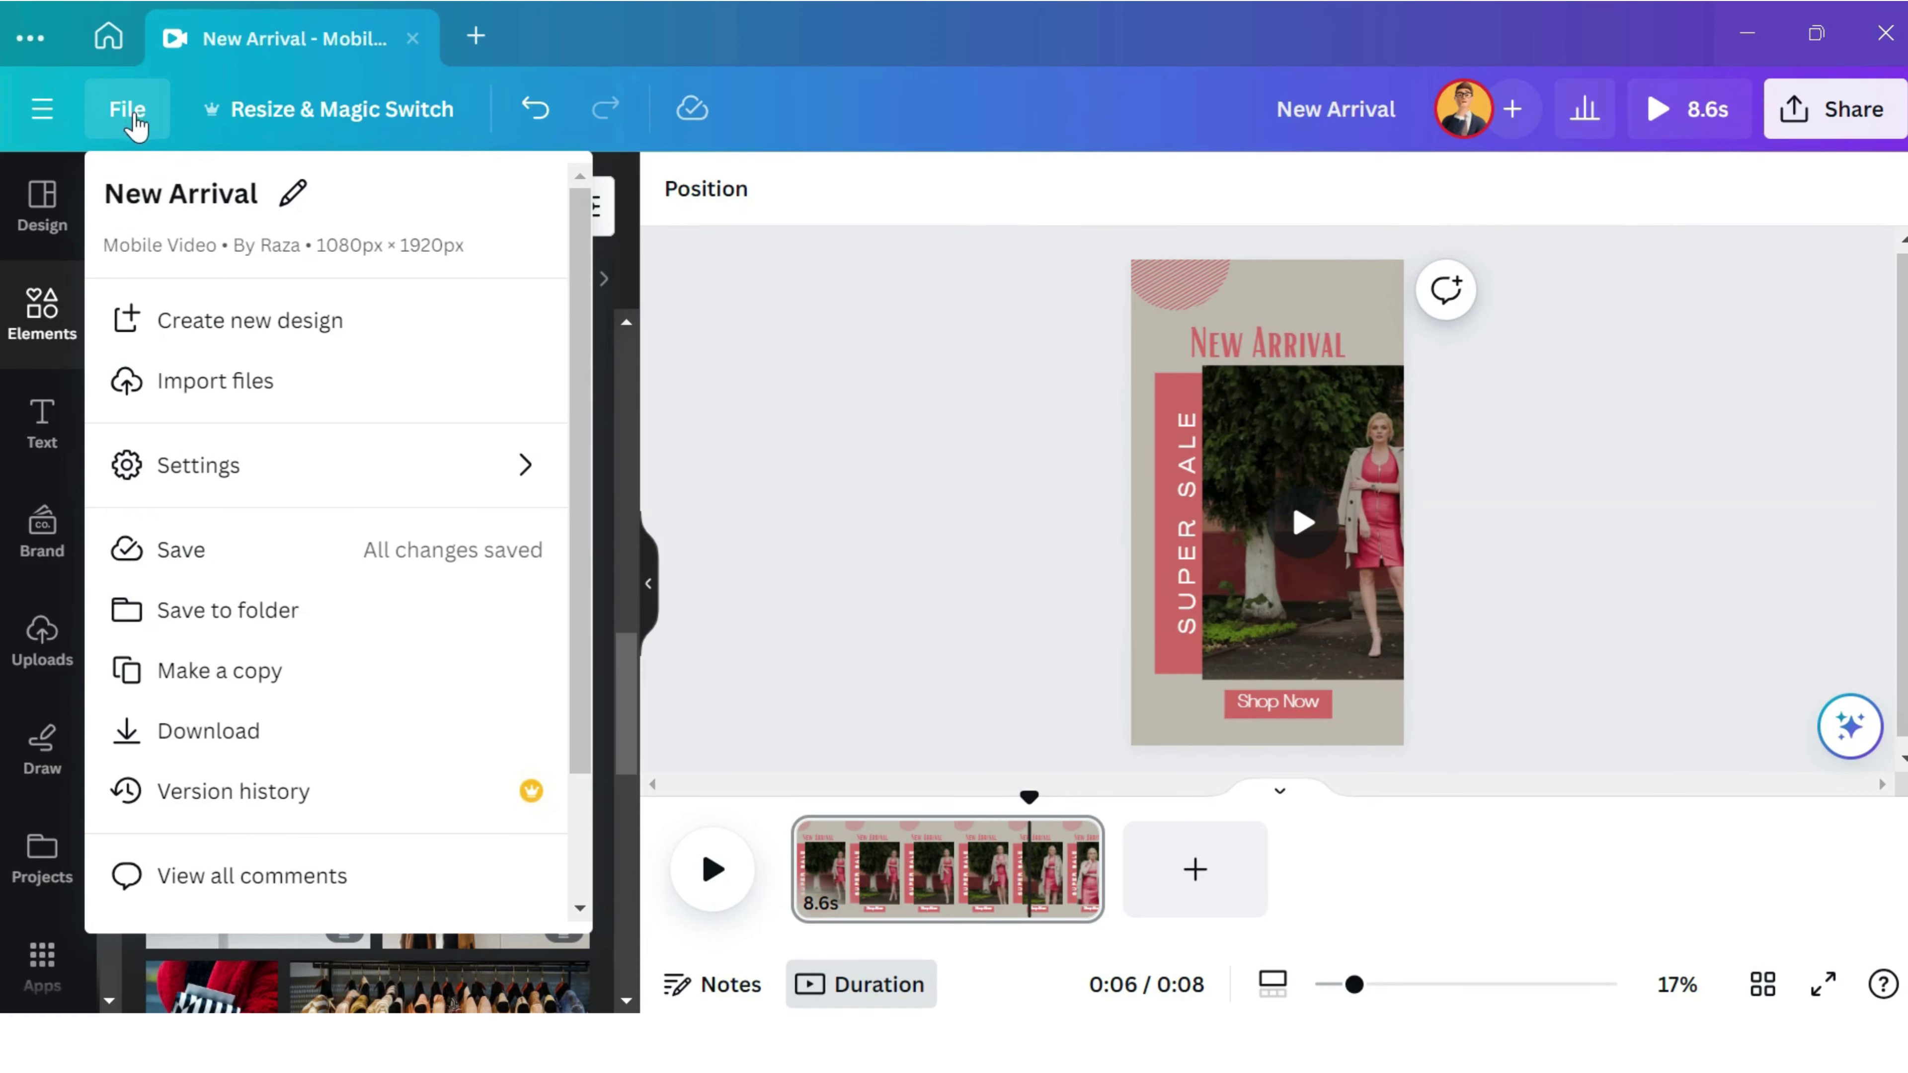
click(353, 549)
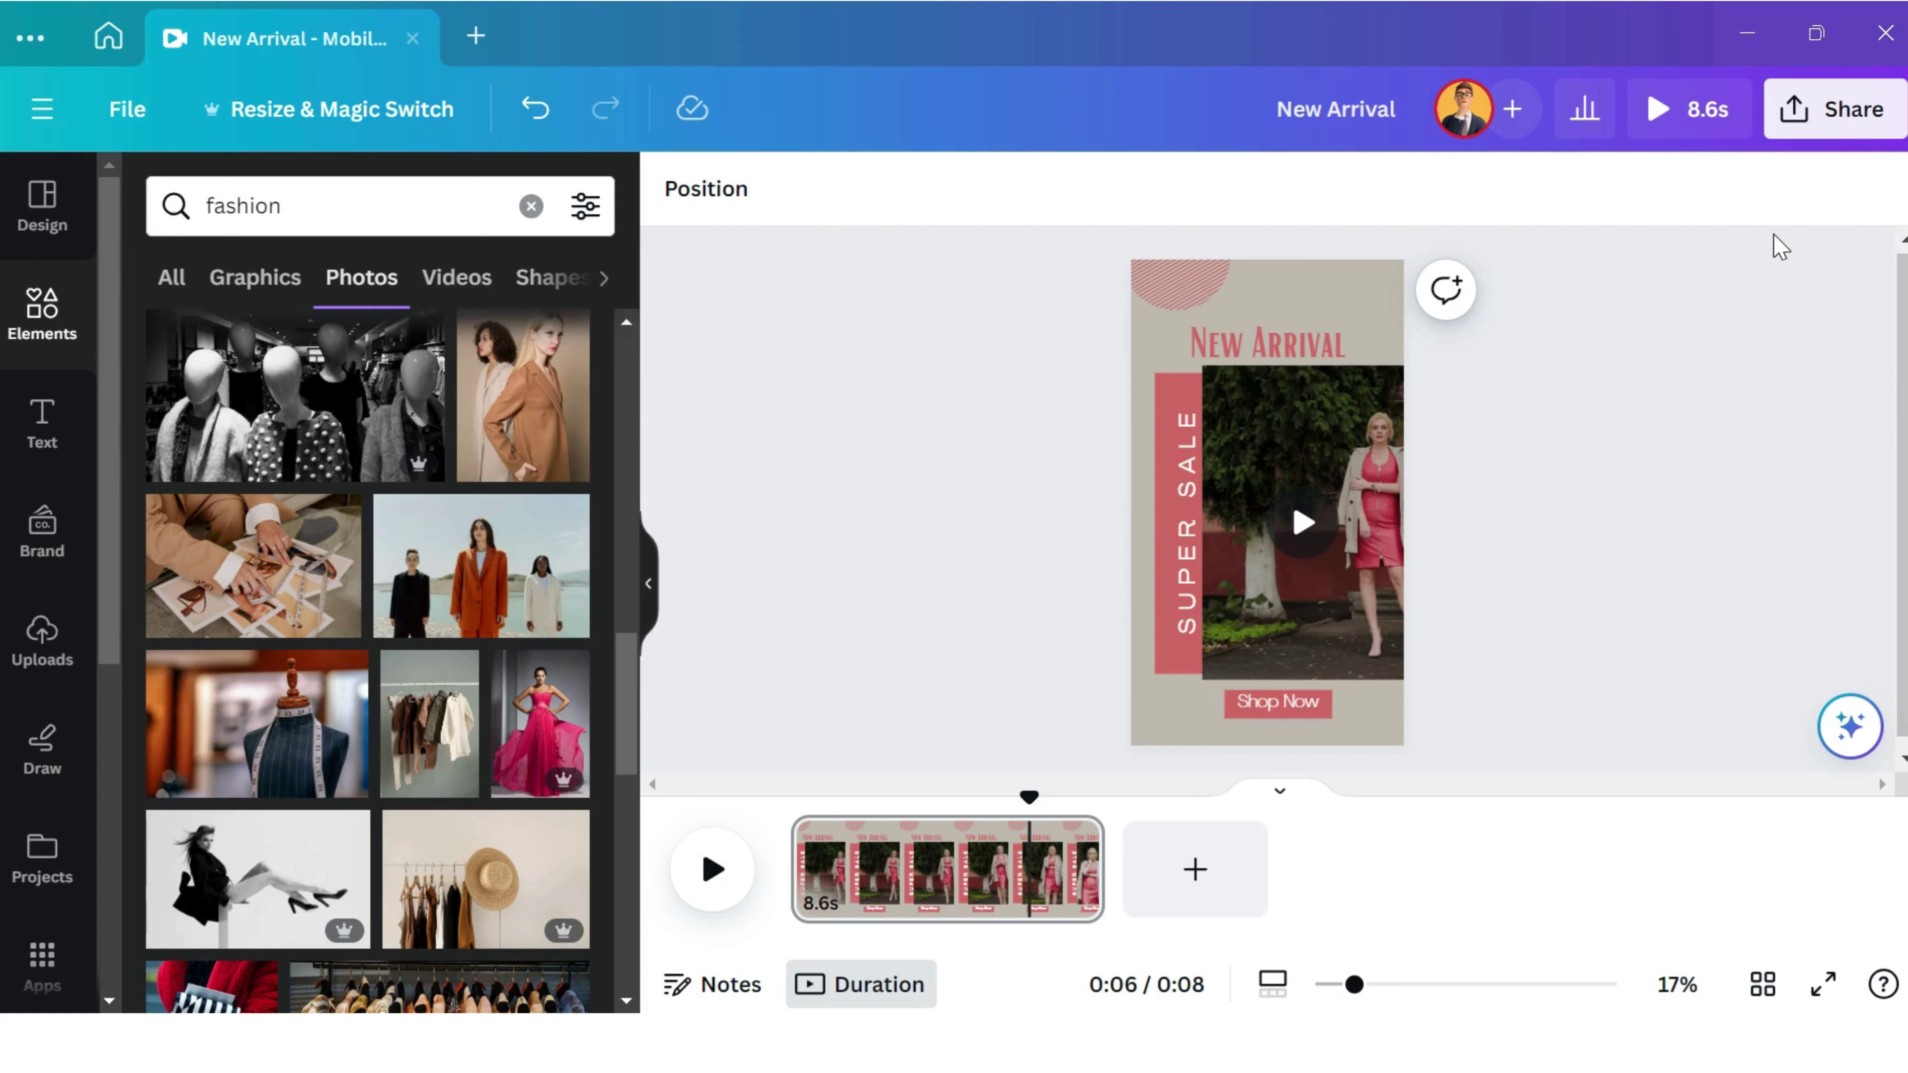
Examine the options for posting the design to Instagram, and return to the sharing options.
click(1827, 127)
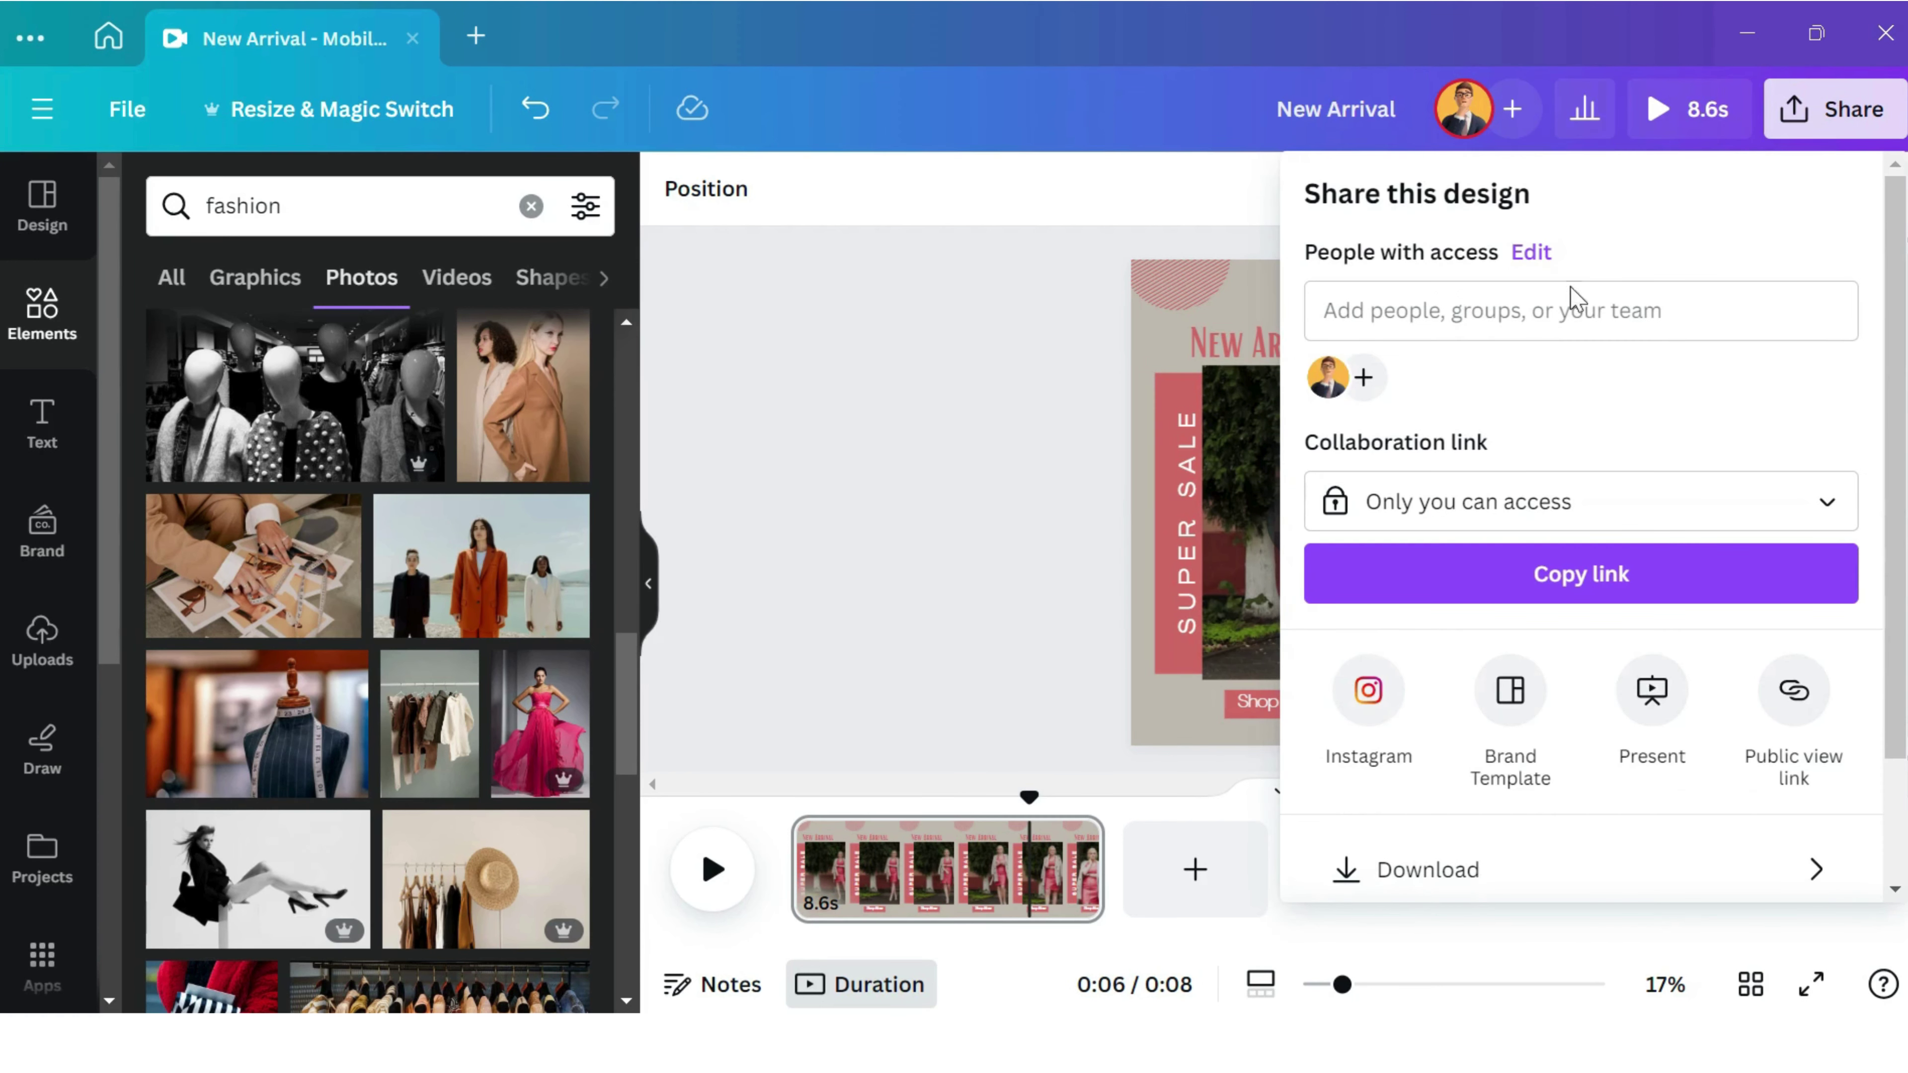
click(1378, 702)
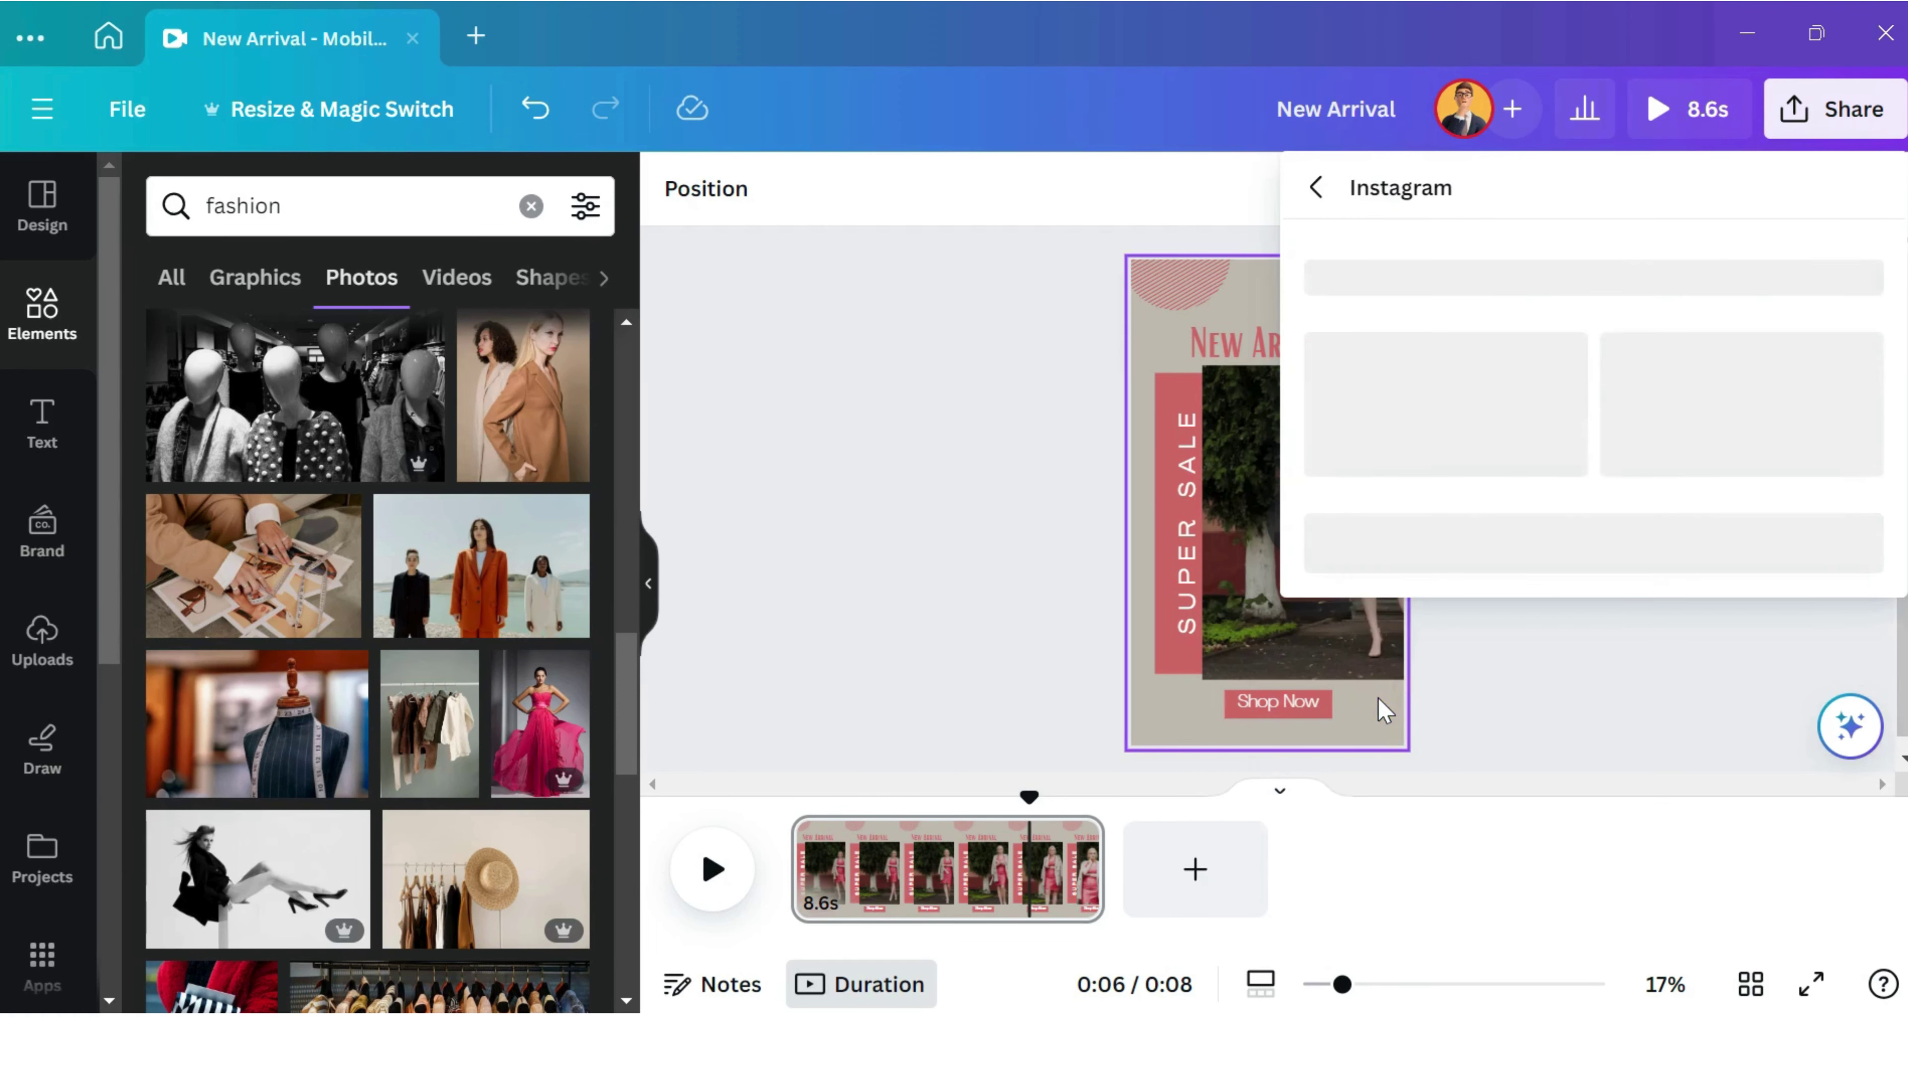
mouse_move(1372, 670)
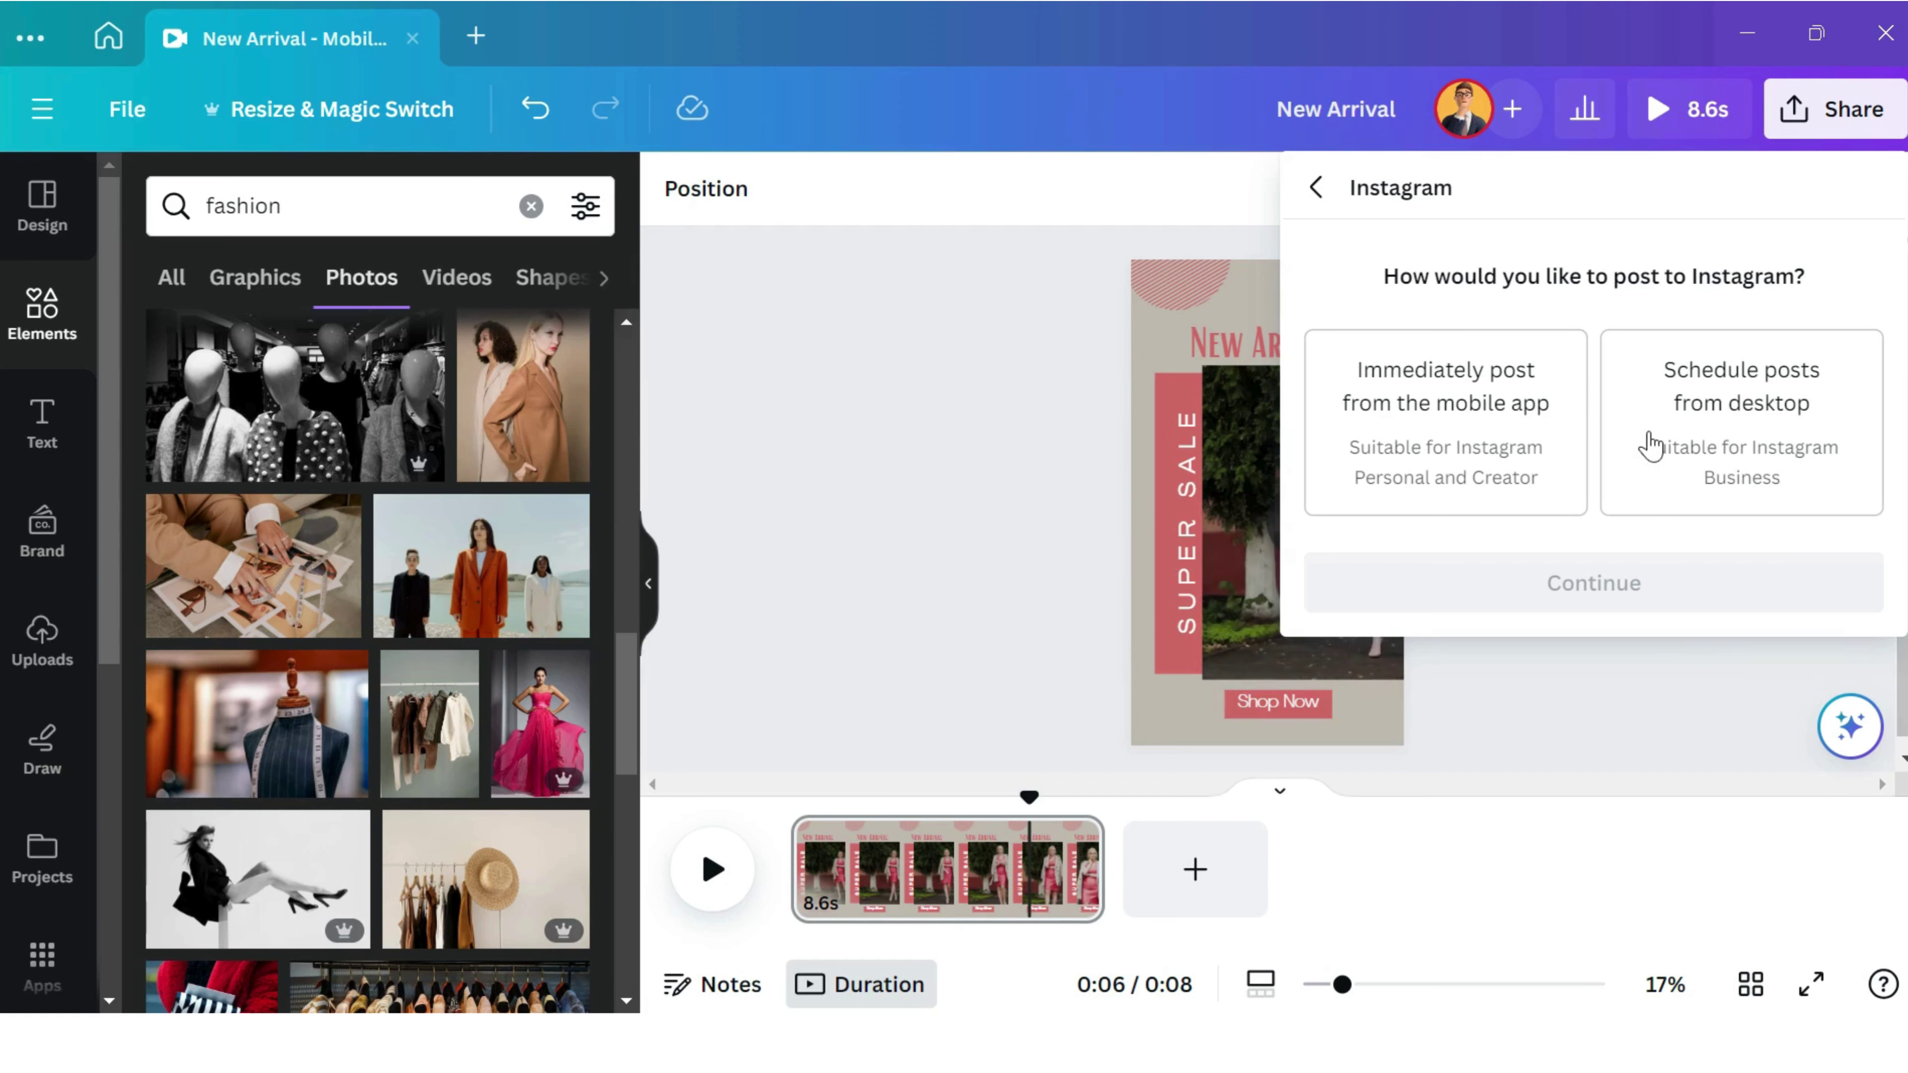
click(1319, 188)
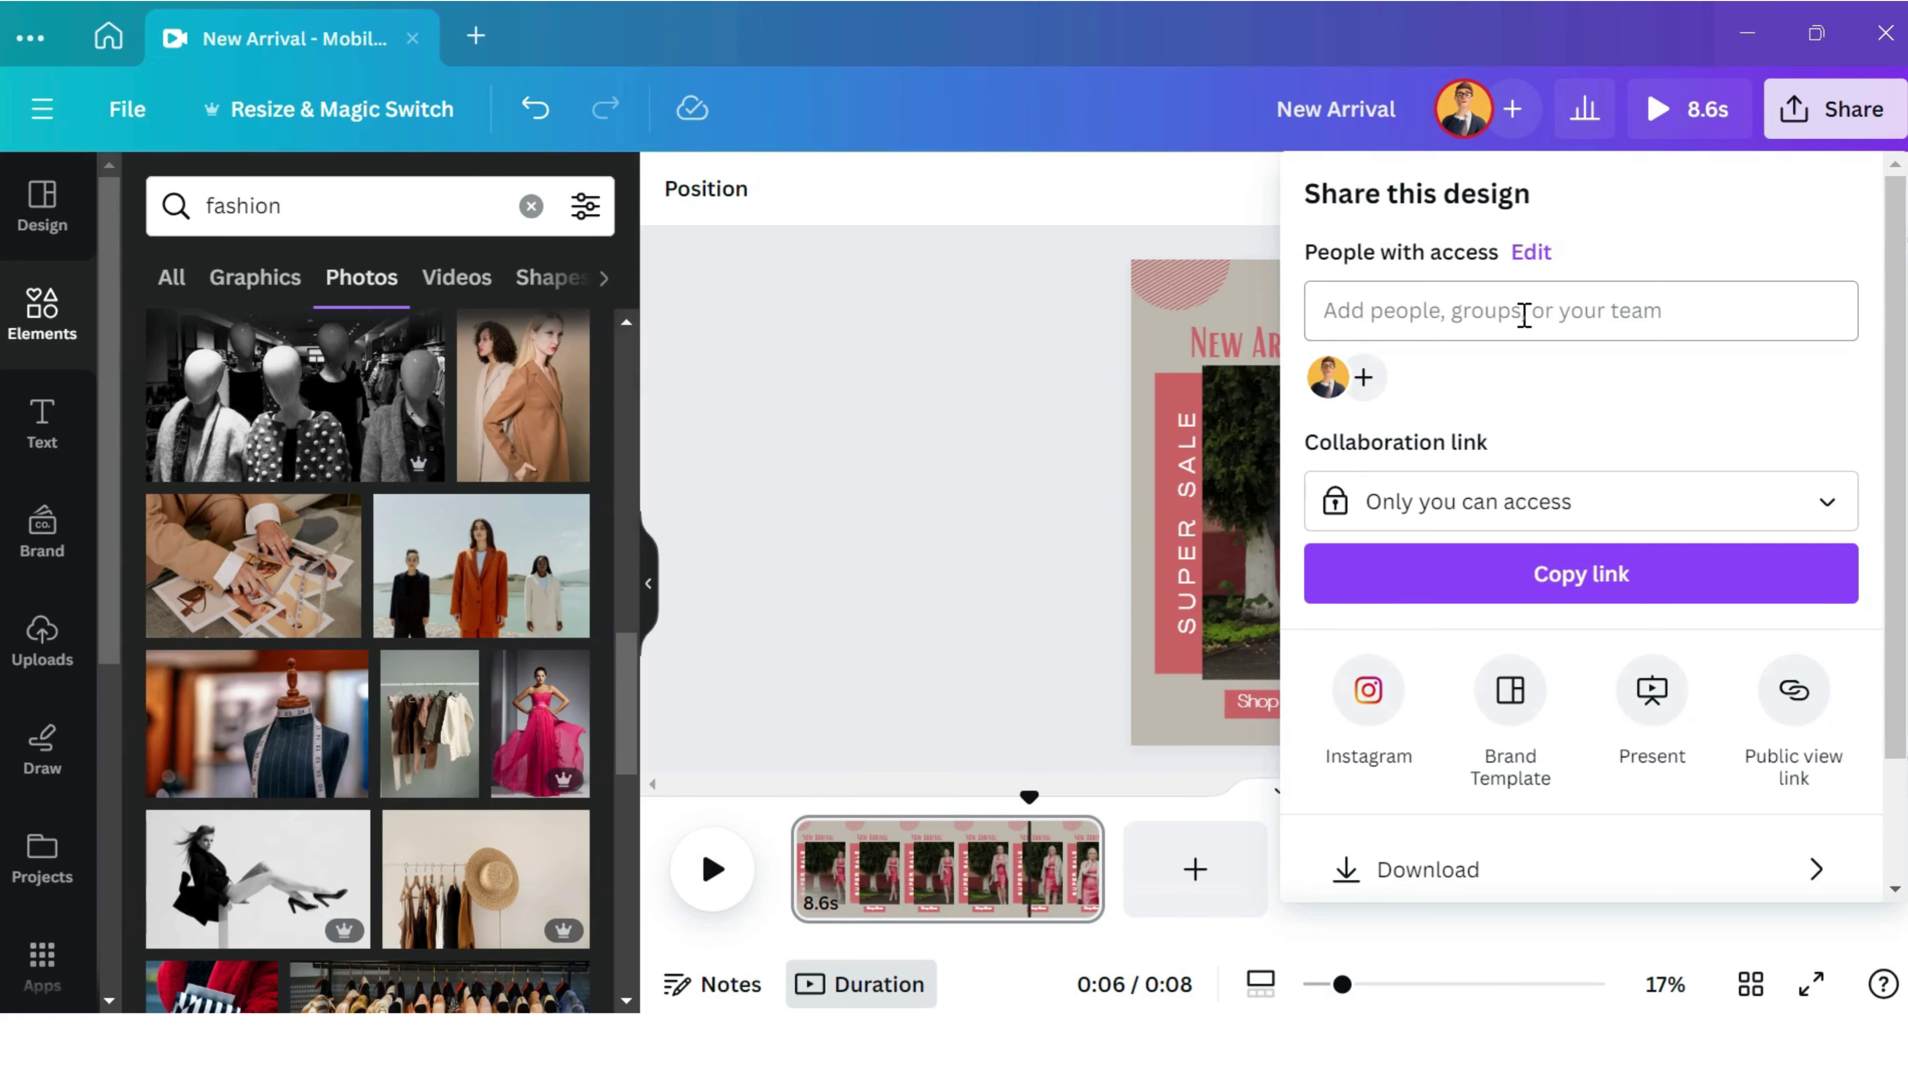
Examine the download options for the MP4 Video file type and its quality, and close the sharing options.
scroll(1524, 315, down, 2)
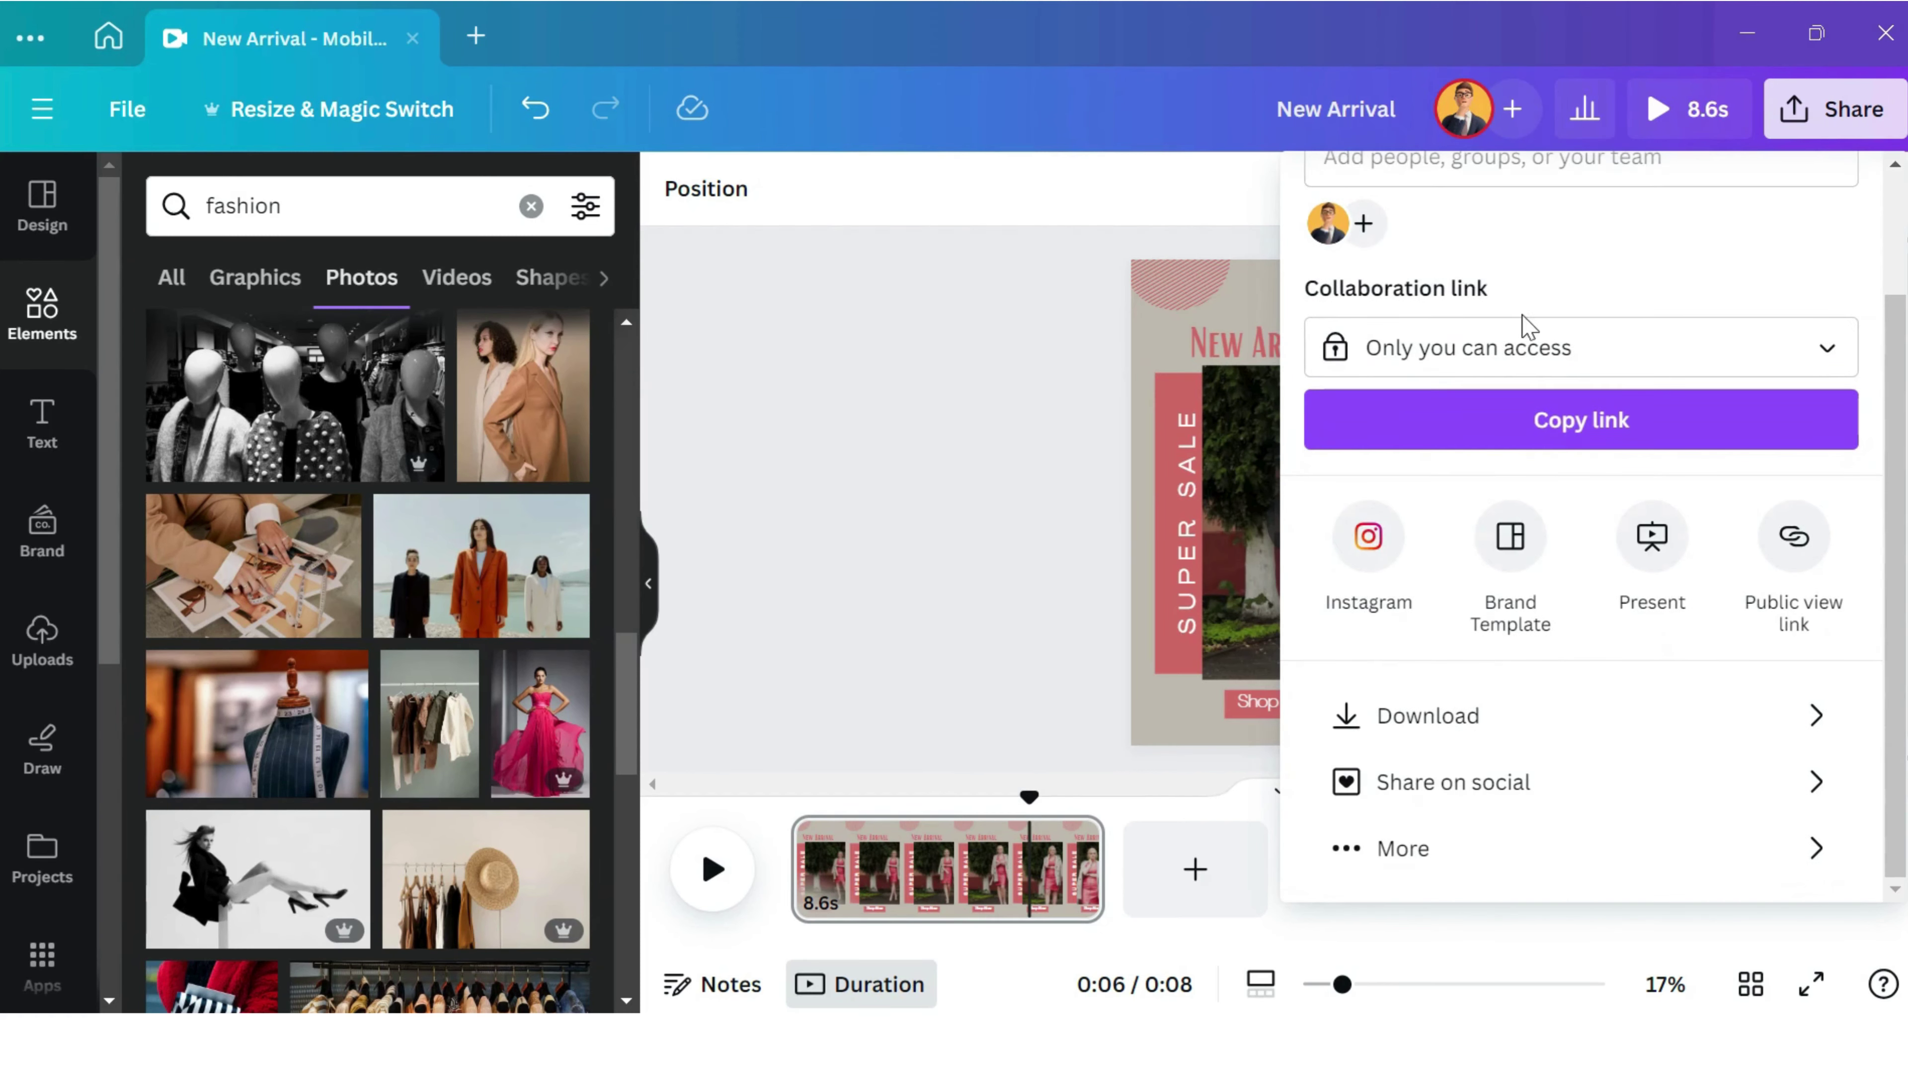
click(1513, 715)
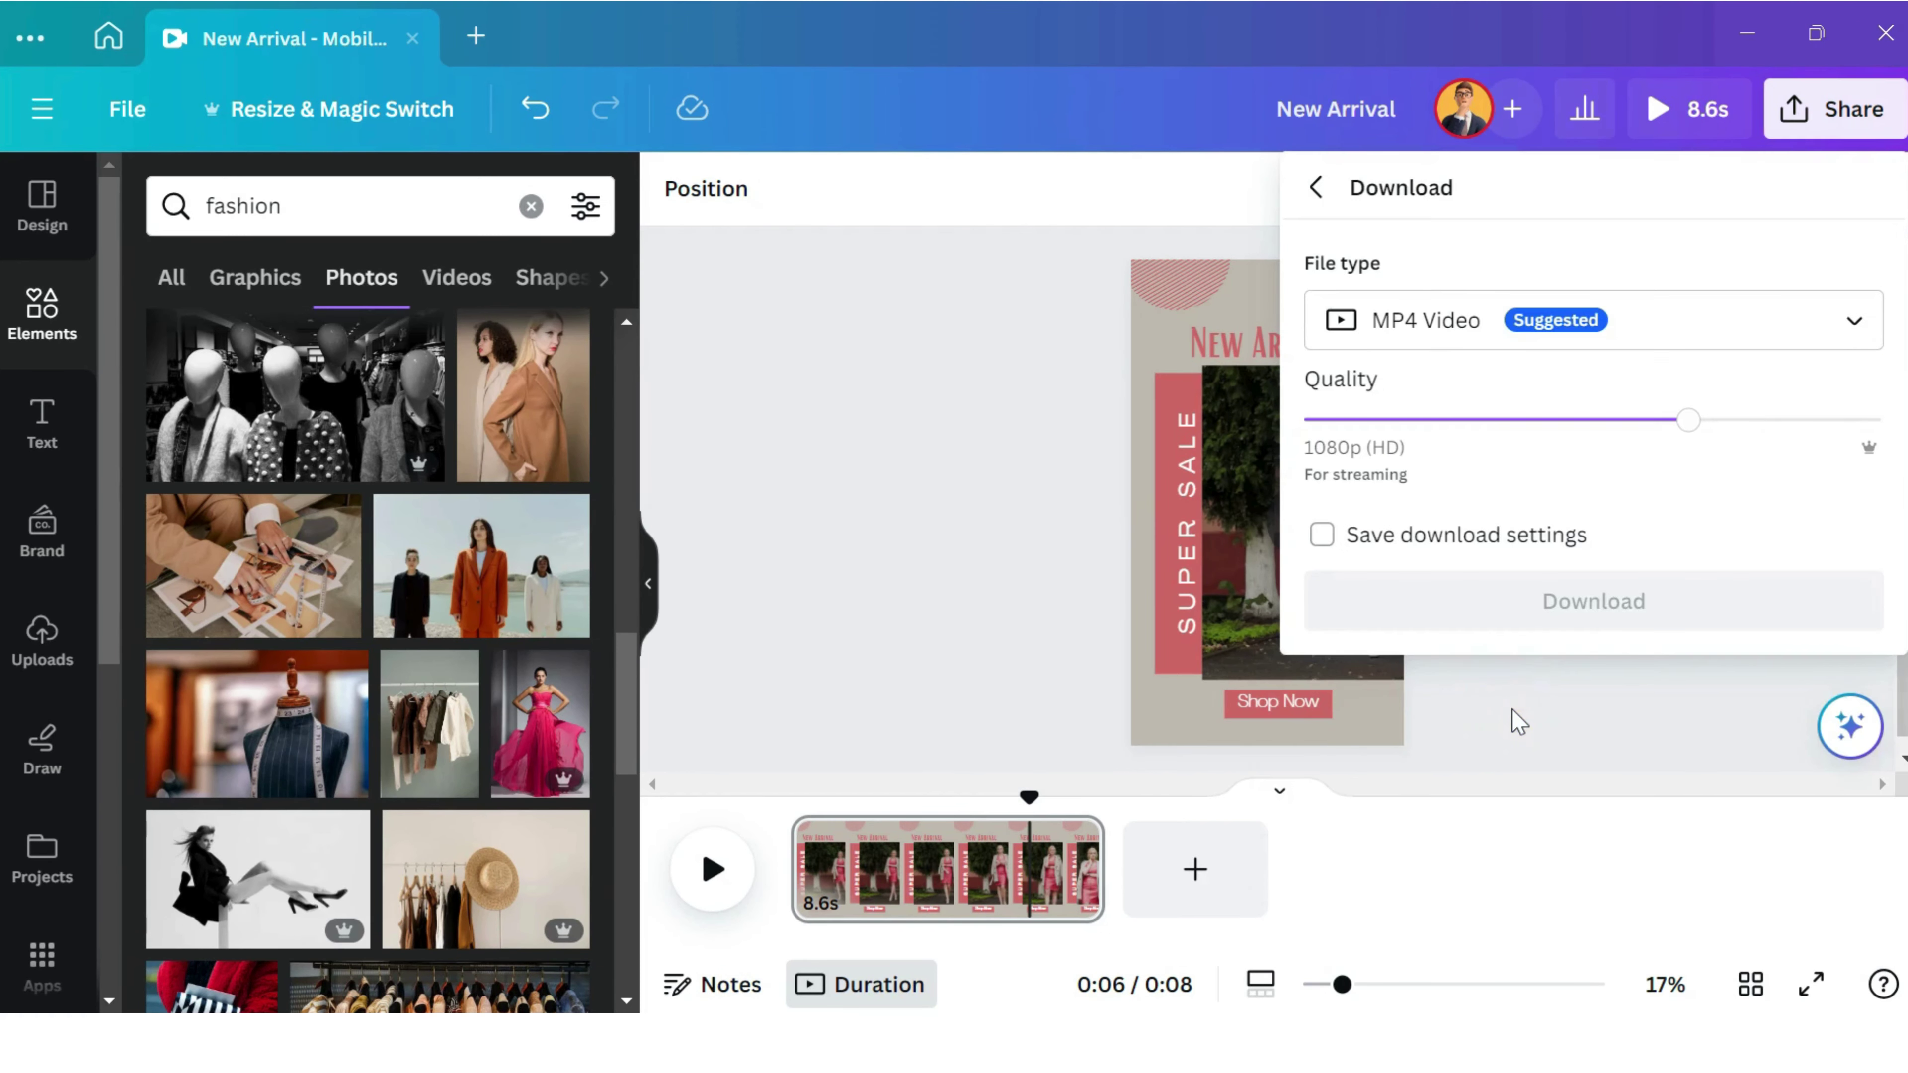
click(1518, 599)
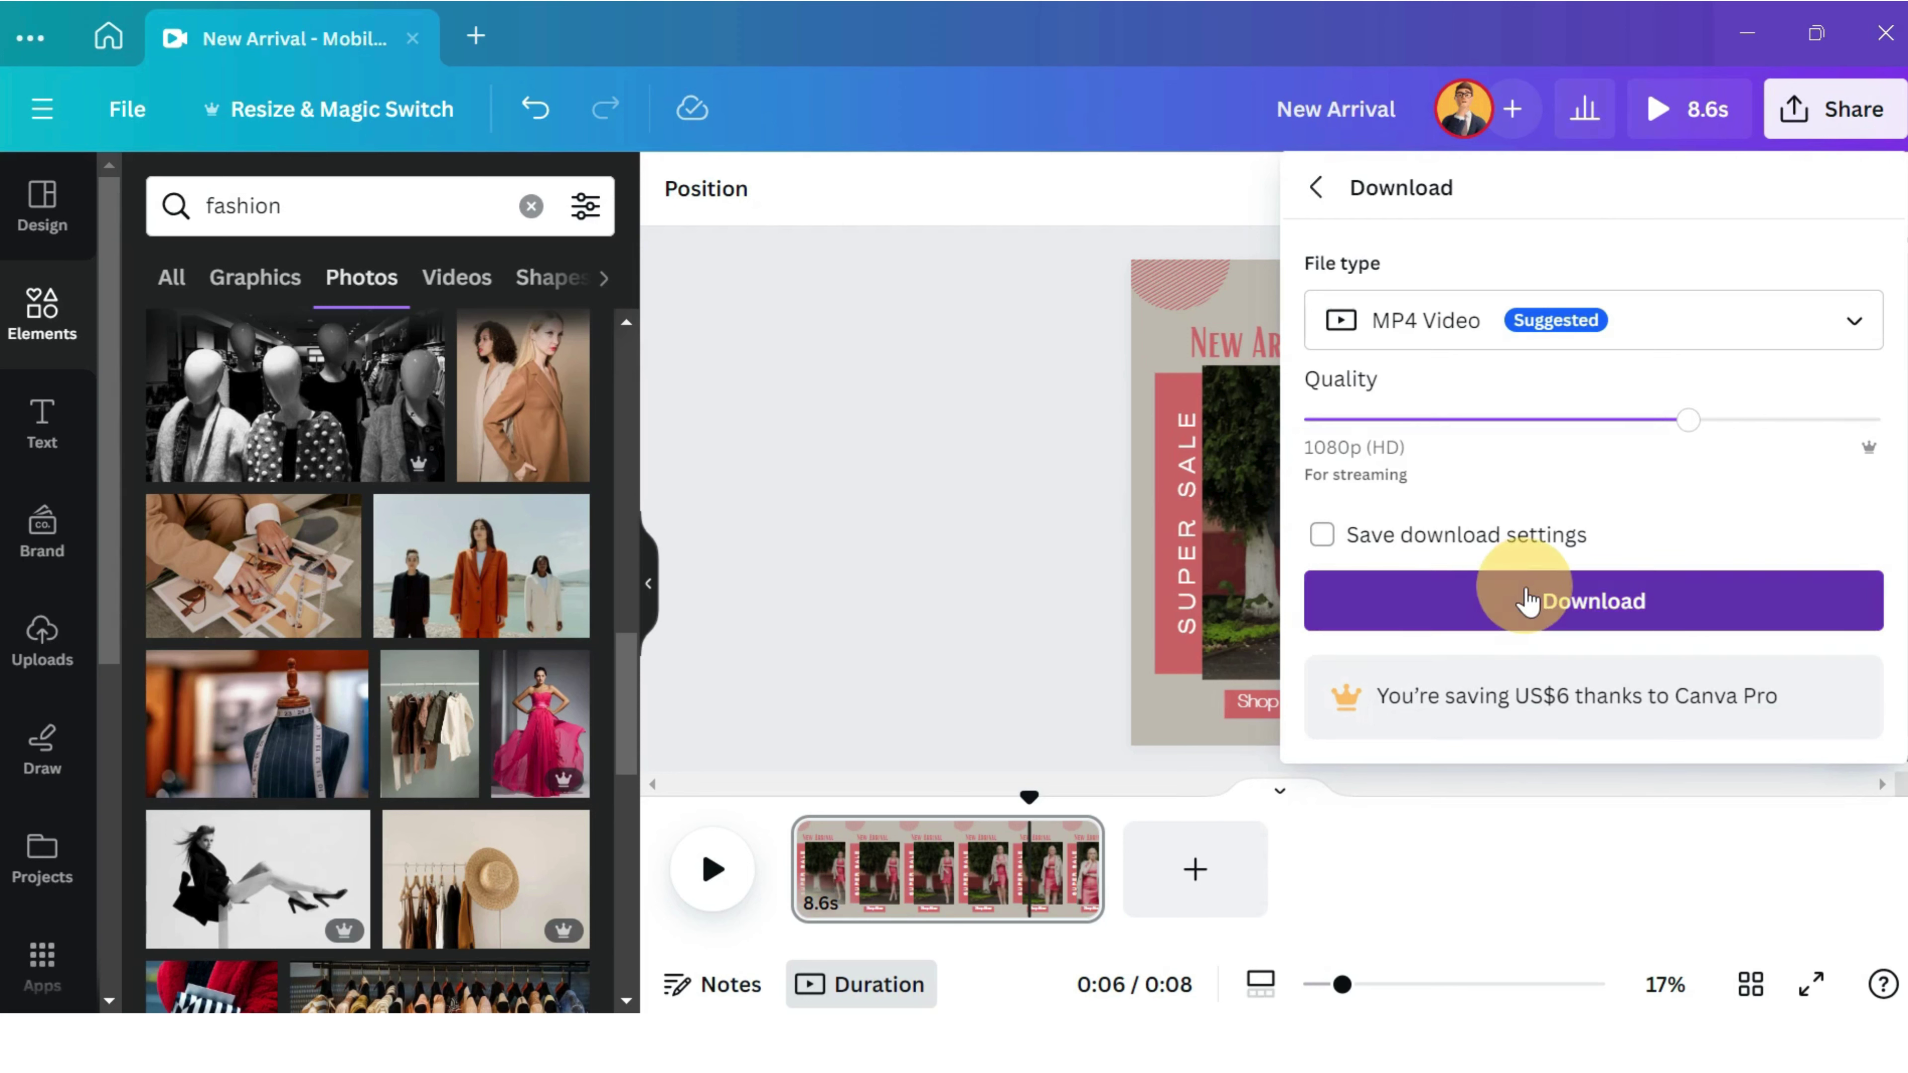
click(1324, 196)
click(1241, 246)
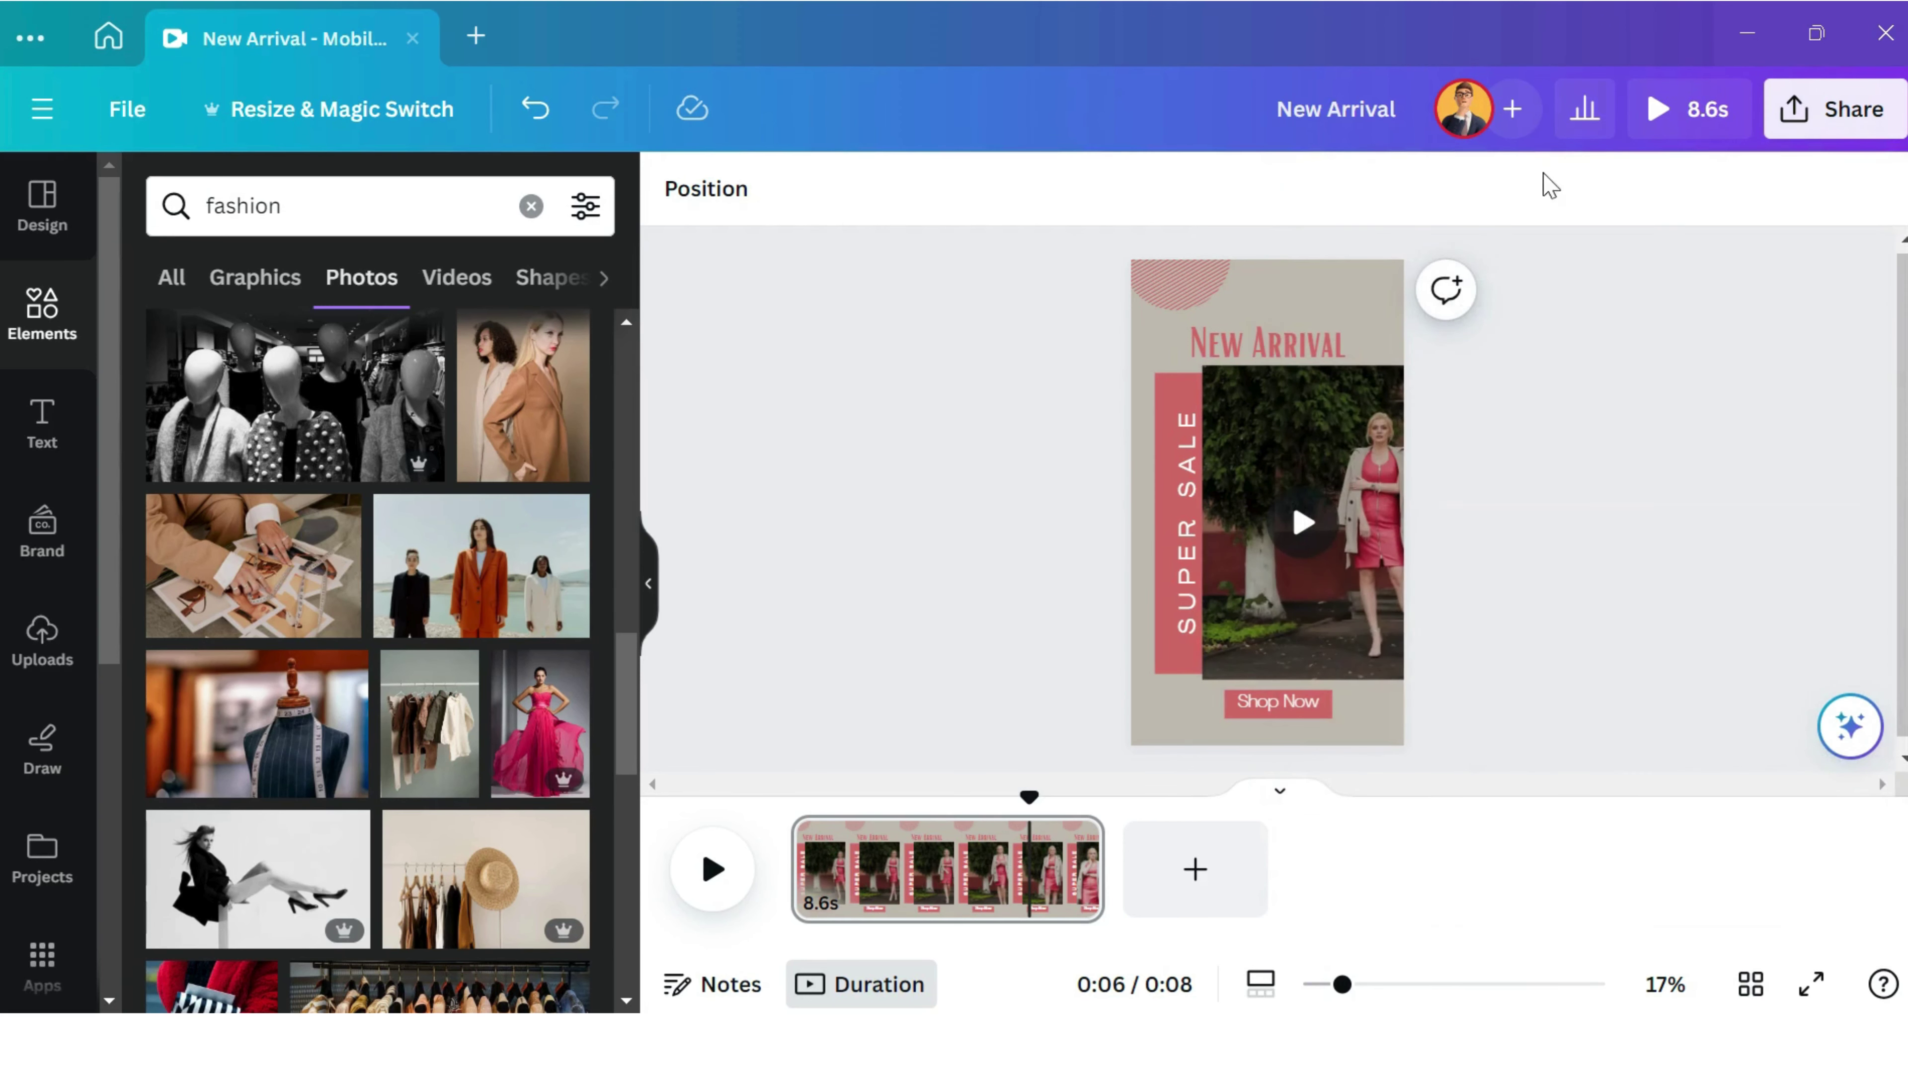
Play a preview of the finished reel with its animations.
click(1658, 114)
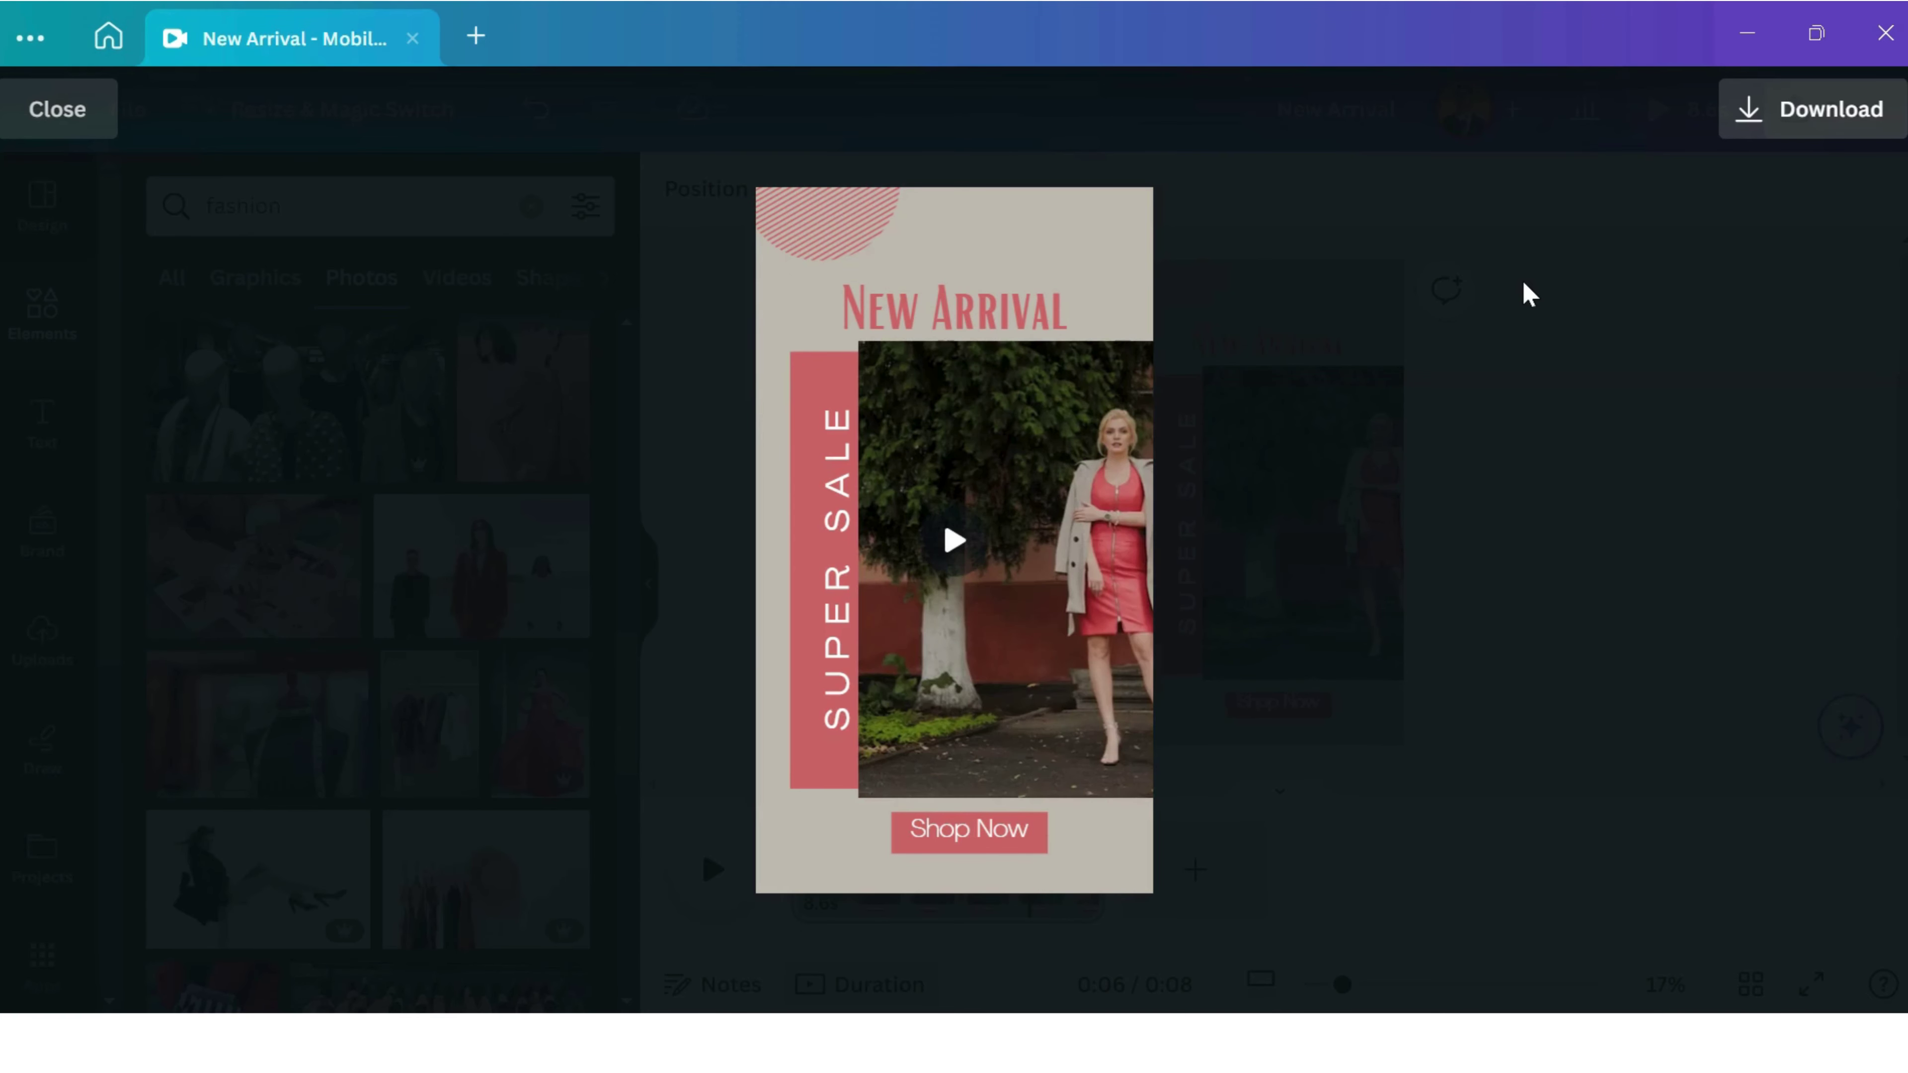
click(954, 541)
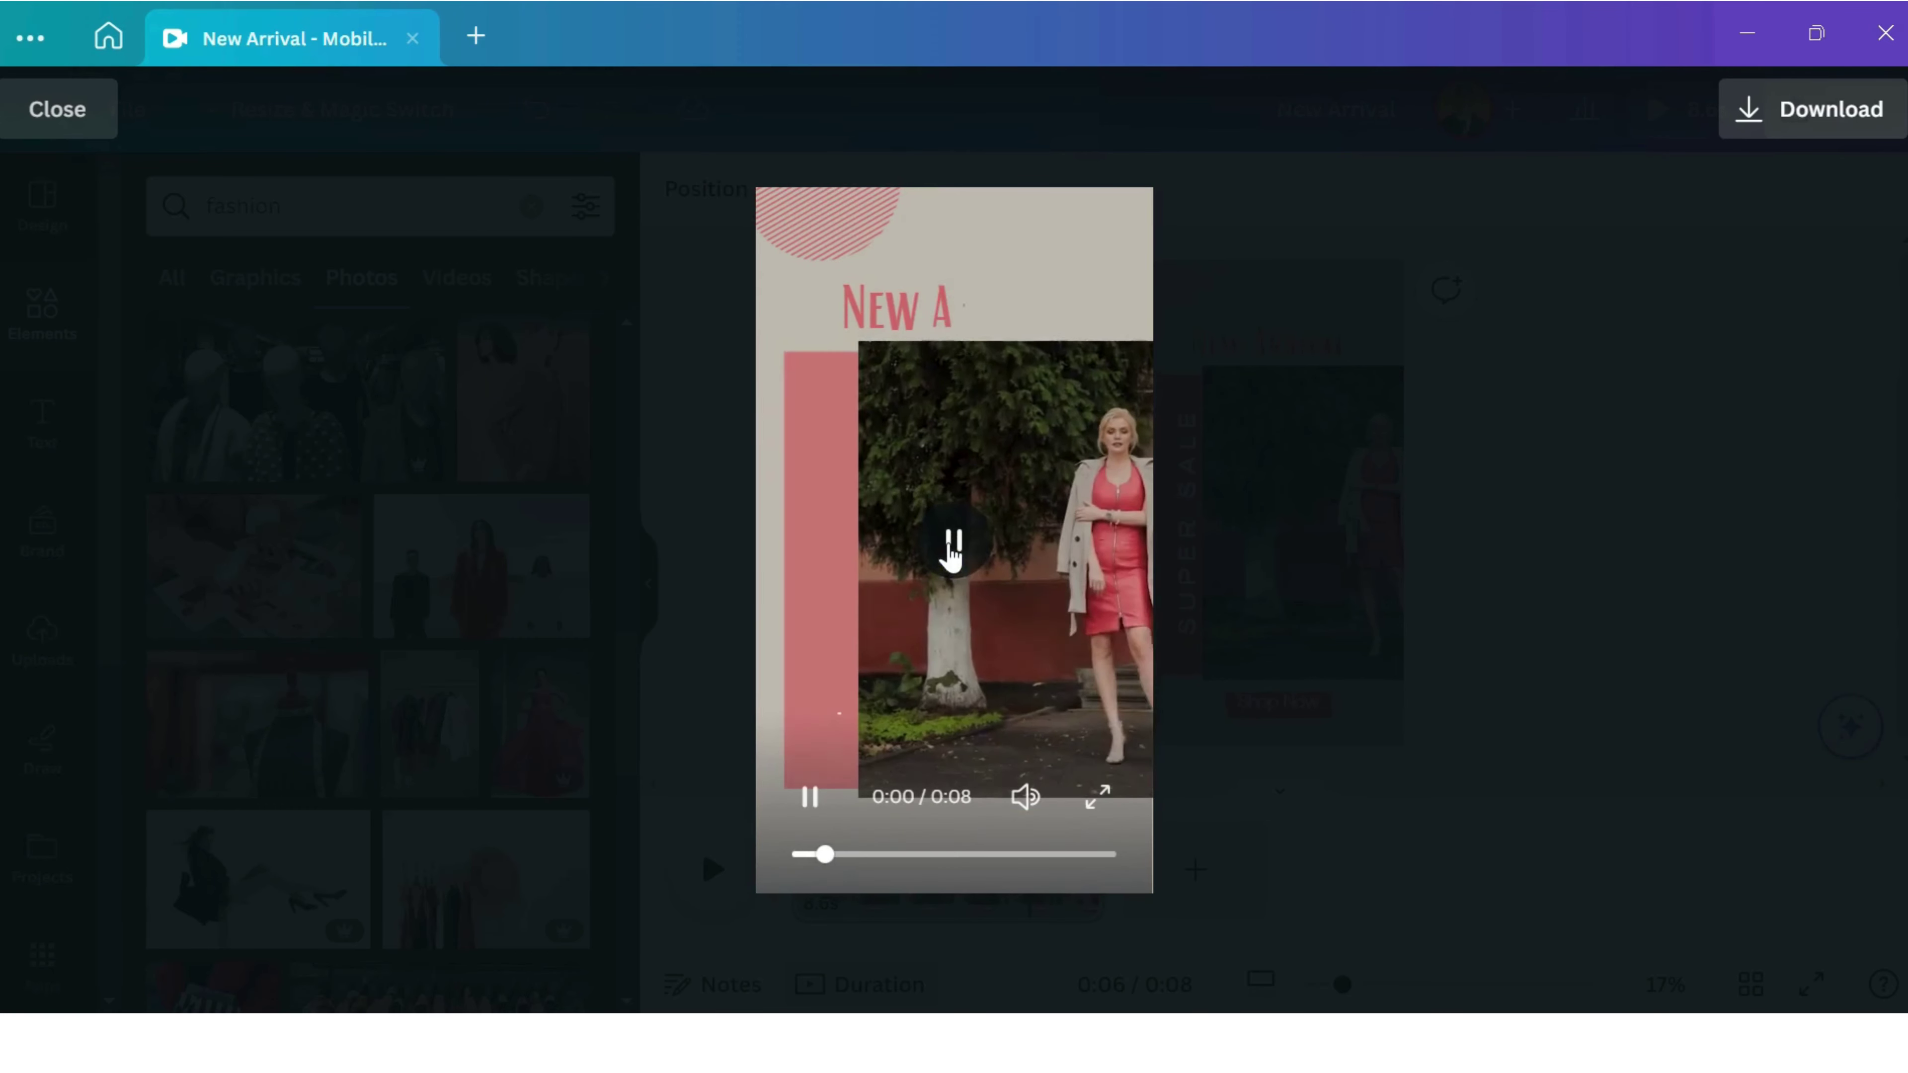